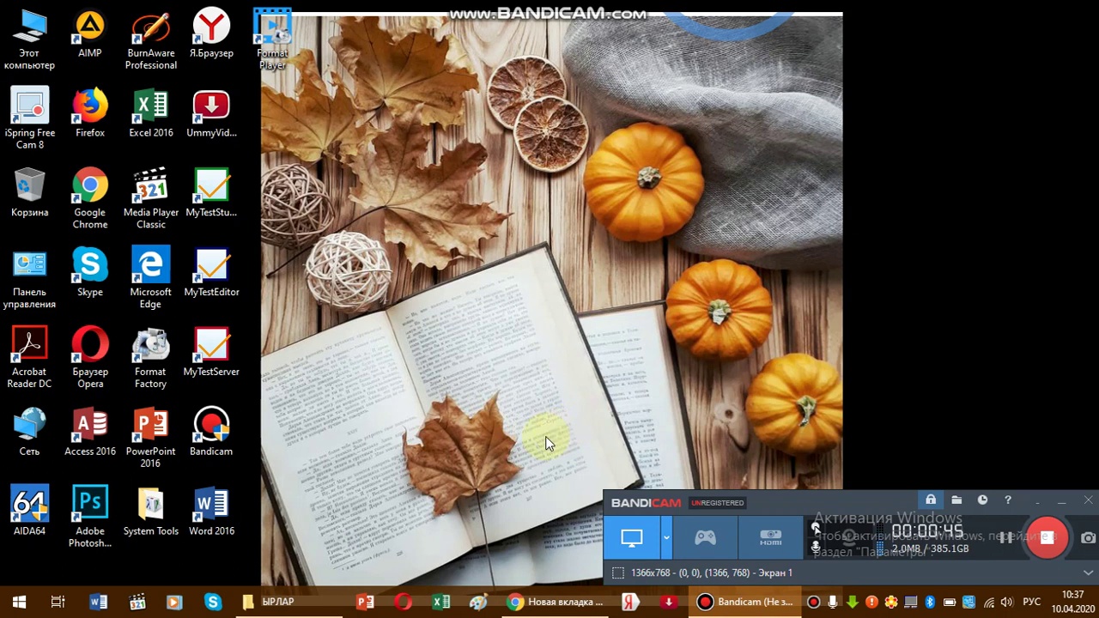
Switch to the Google Chrome window with the empty new tab.
{"action": "left_click", "coordinate": [558, 607]}
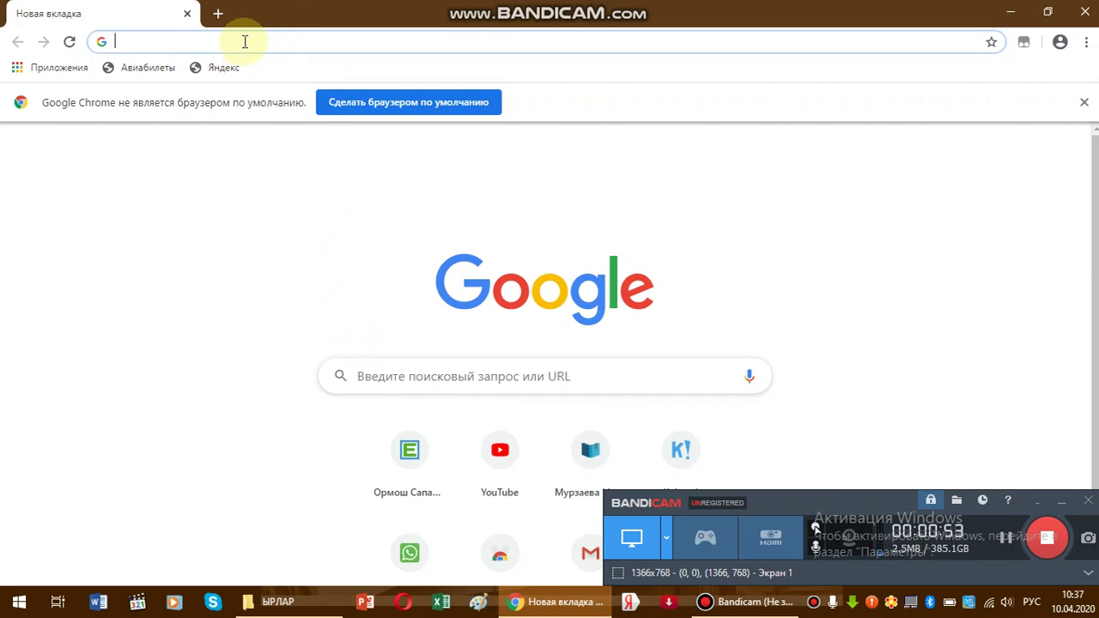
{"action": "type", "text": "СКАЧАИТЬ"}
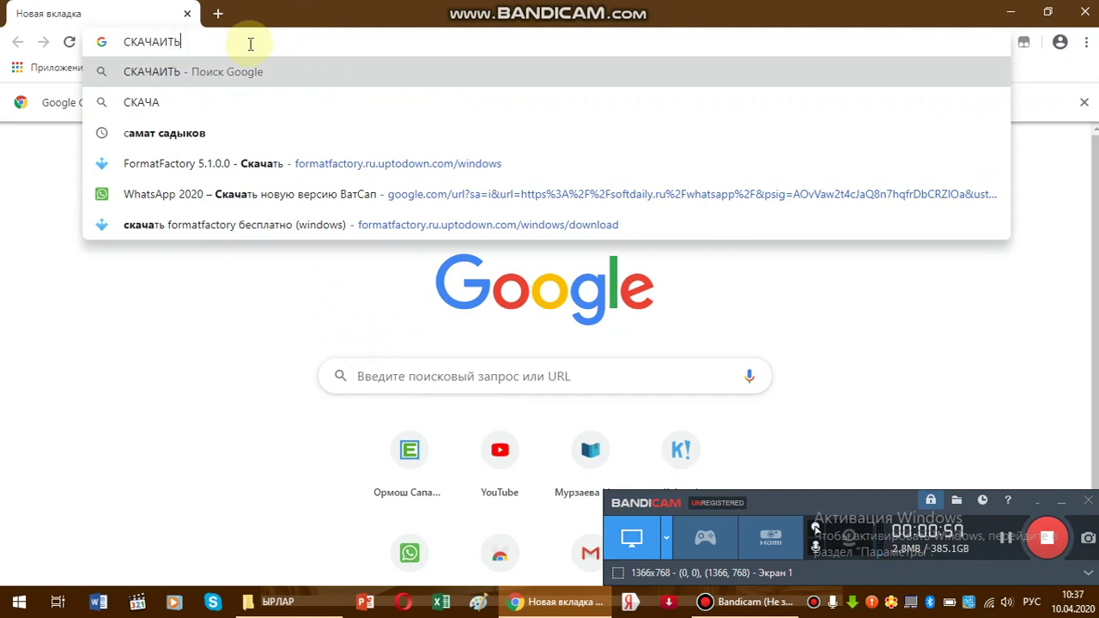
{"action": "key", "text": "BackSpace"}
{"action": "key", "text": "BackSpace"}
{"action": "key", "text": "BackSpace"}
{"action": "key", "text": "BackSpace"}
{"action": "key", "text": "BackSpace"}
{"action": "key", "text": "BackSpace"}
{"action": "key", "text": "BackSpace"}
{"action": "key", "text": "BackSpace"}
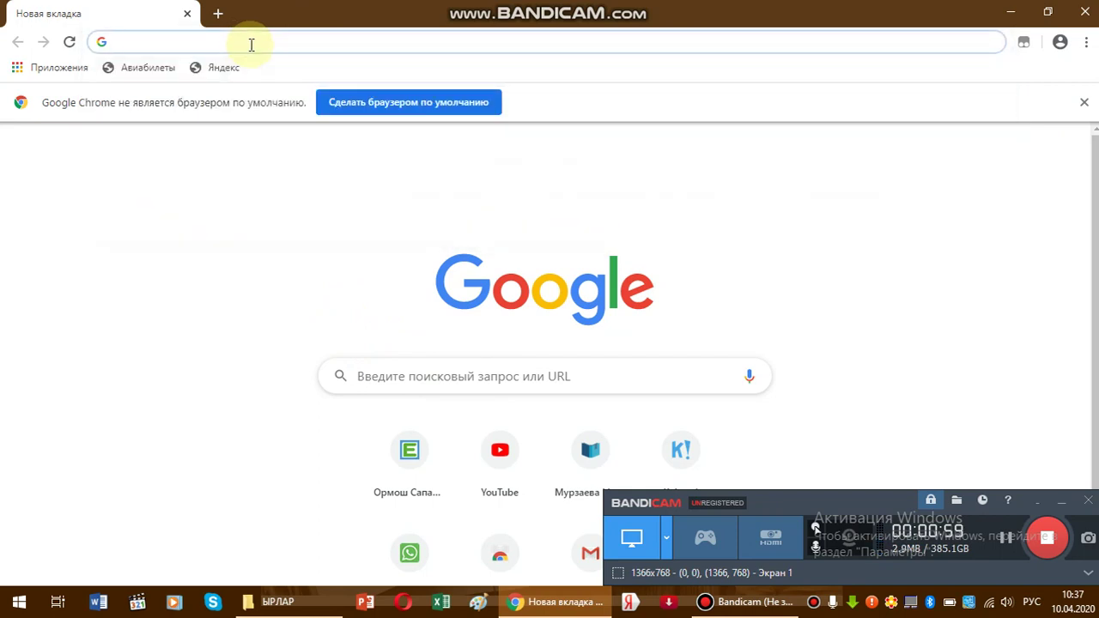
Search Google for "скачать форматфактори".
{"action": "type", "text": "скач"}
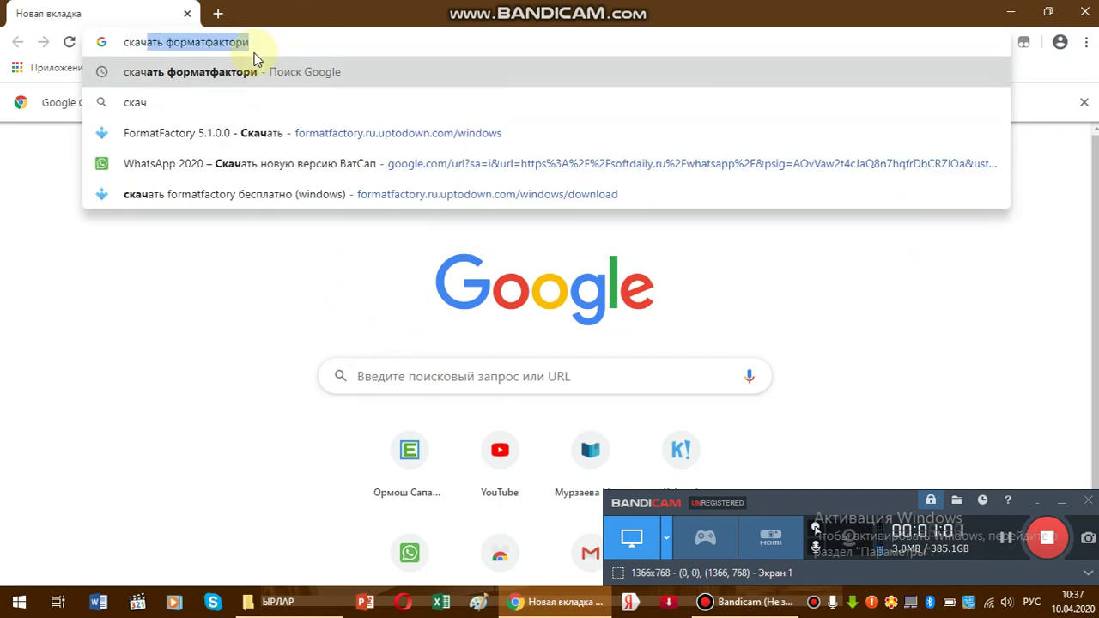
{"action": "type", "text": "ать "}
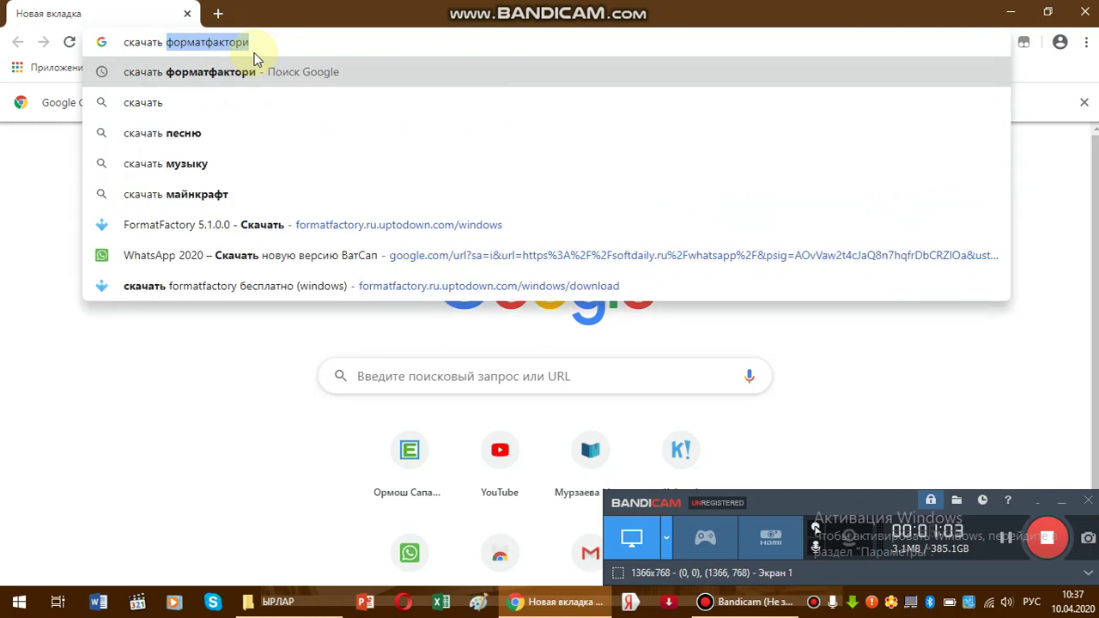
{"action": "type", "text": "форм"}
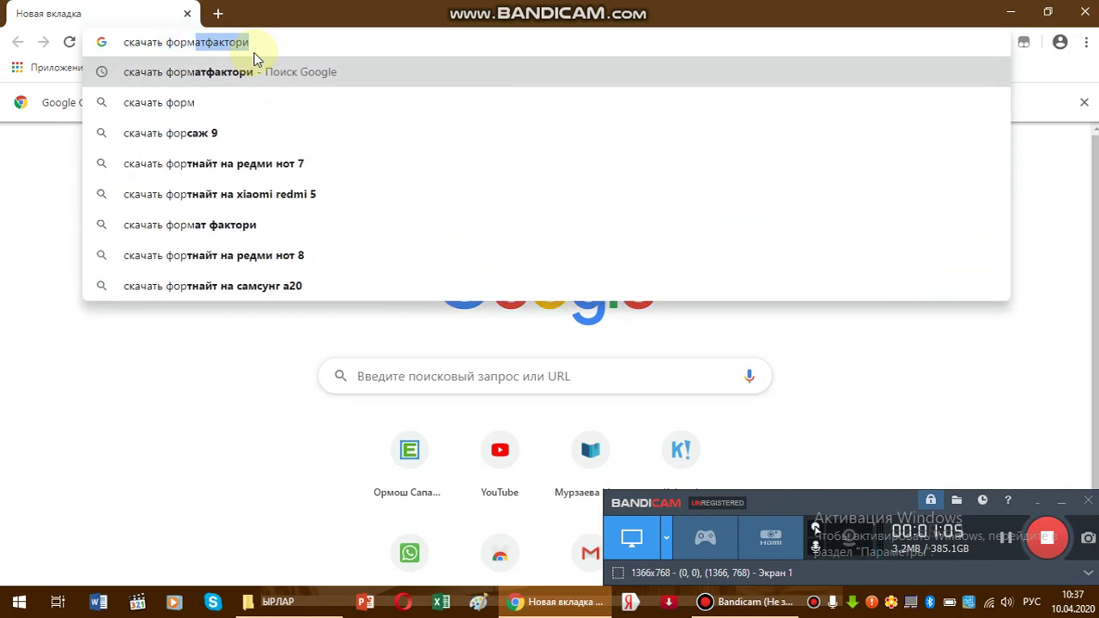
{"action": "type", "text": "атф"}
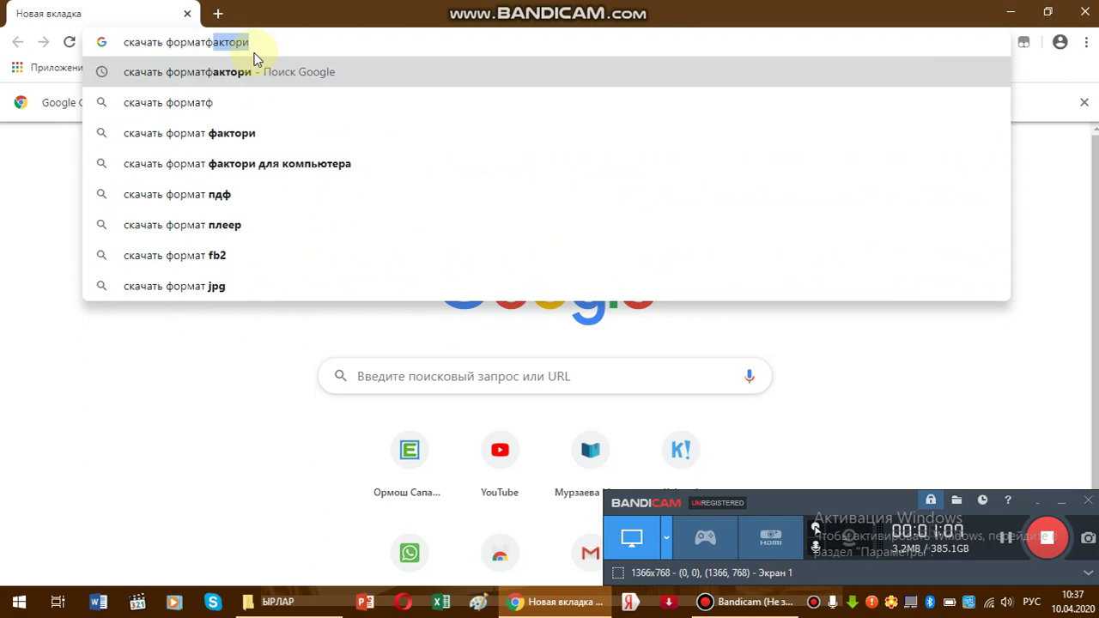
{"action": "type", "text": "актори"}
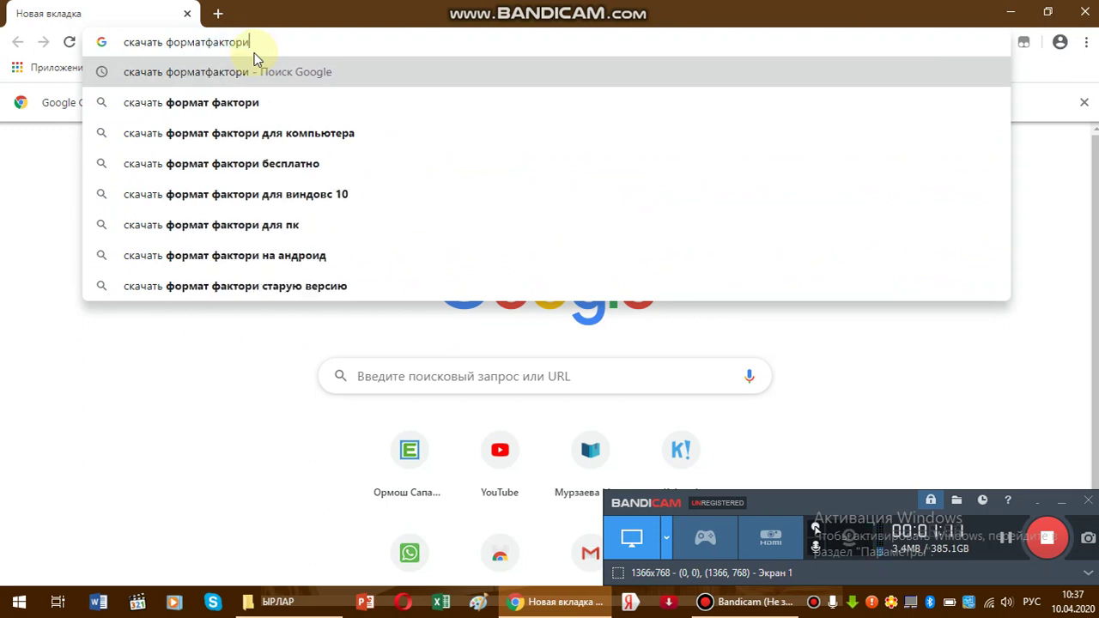
{"action": "key", "text": "Return"}
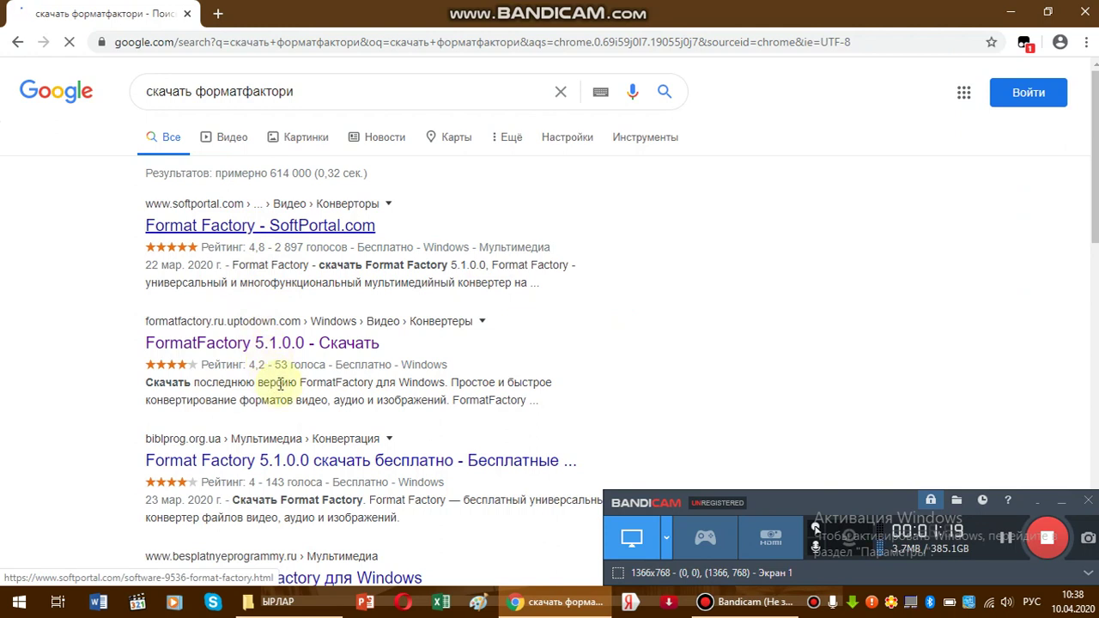
Open the formatfactory.ru.uptodown.com search result and go to the download page for the latest FormatFactory version.
{"action": "scroll", "coordinate": [279, 383], "scroll_direction": "down", "scroll_amount": 2}
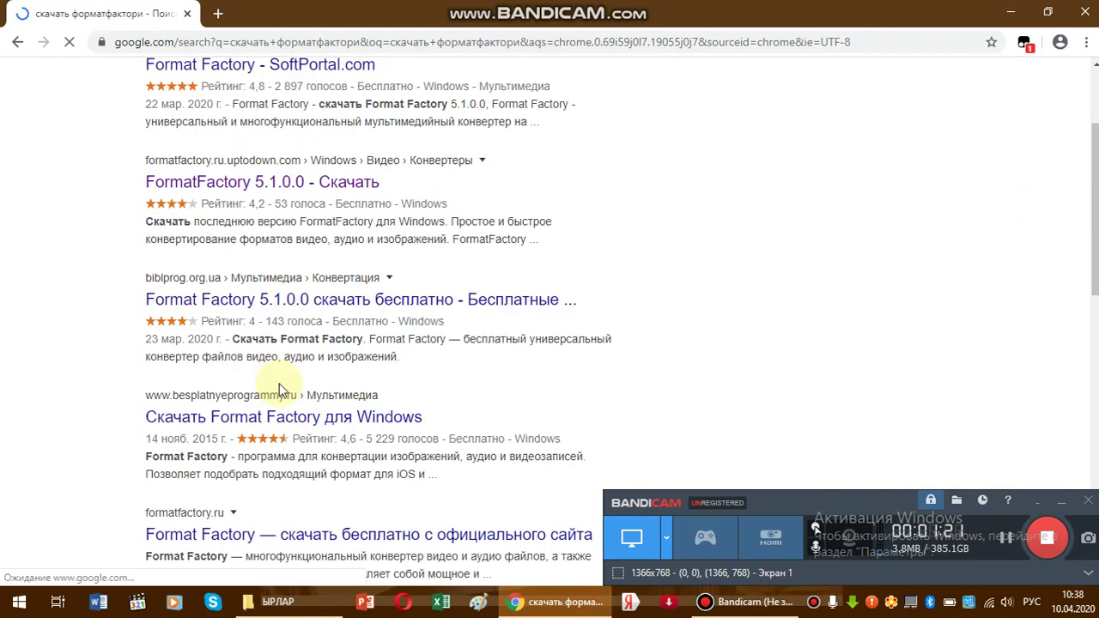
{"action": "scroll", "coordinate": [279, 383], "scroll_direction": "up", "scroll_amount": 2}
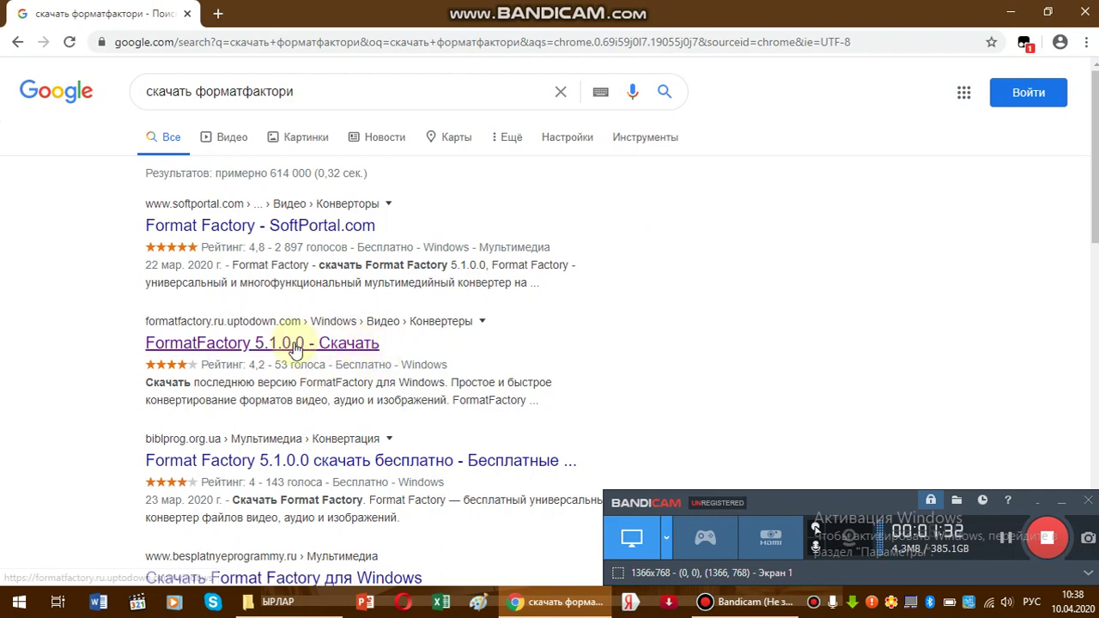
{"action": "left_click", "coordinate": [1036, 500]}
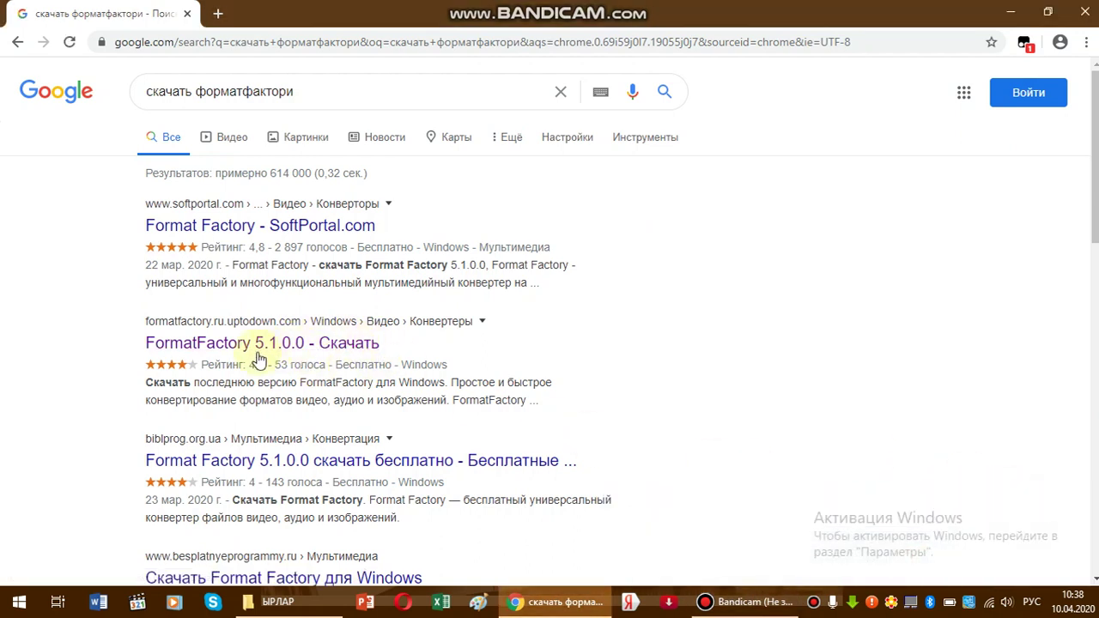
{"action": "left_click", "coordinate": [204, 344]}
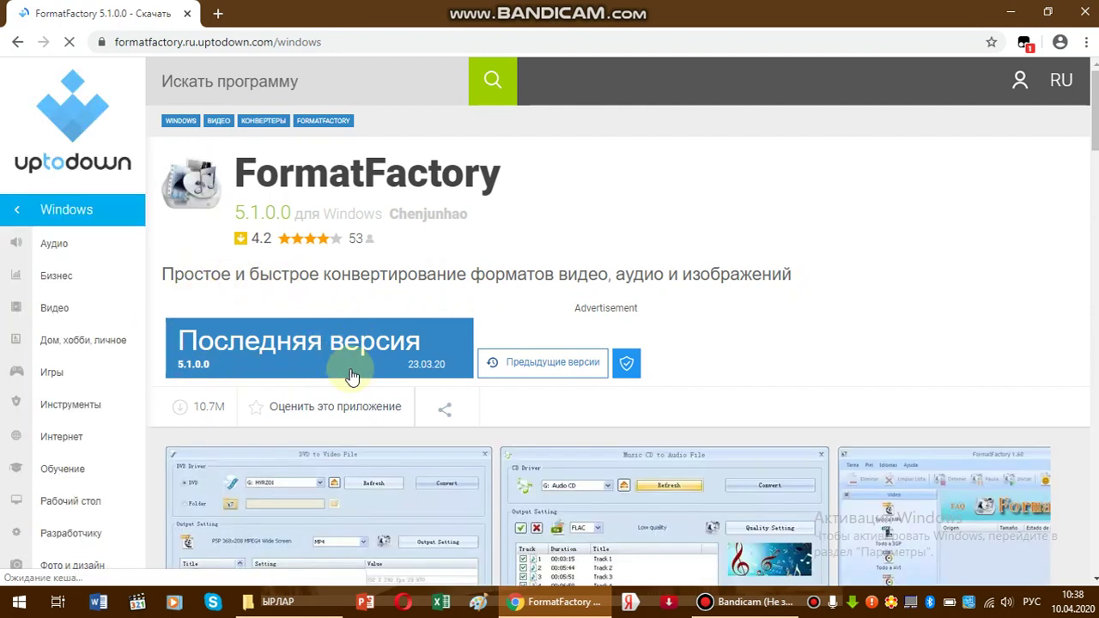
{"action": "left_click", "coordinate": [317, 352]}
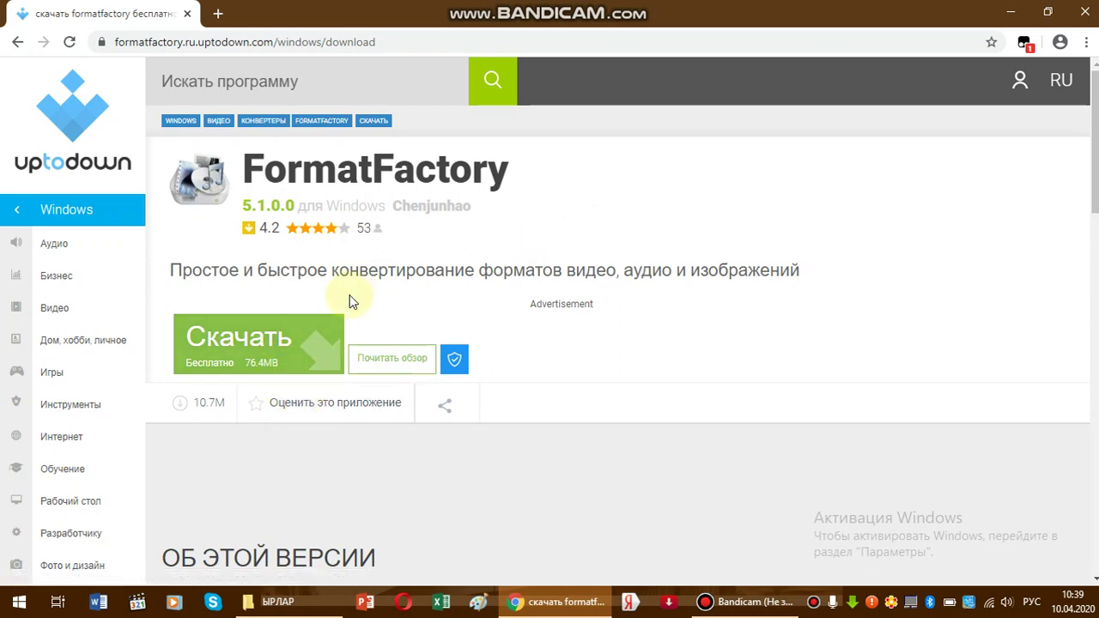
Close the browser and launch Format Factory from the desktop.
{"action": "left_click", "coordinate": [1082, 16]}
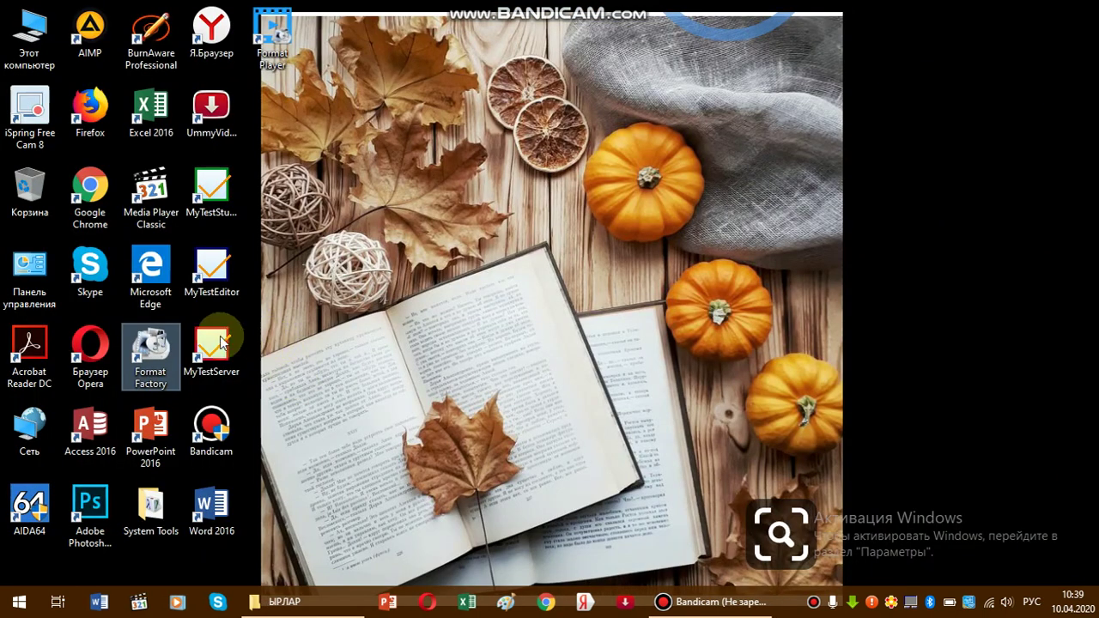
{"action": "double_click", "coordinate": [158, 352]}
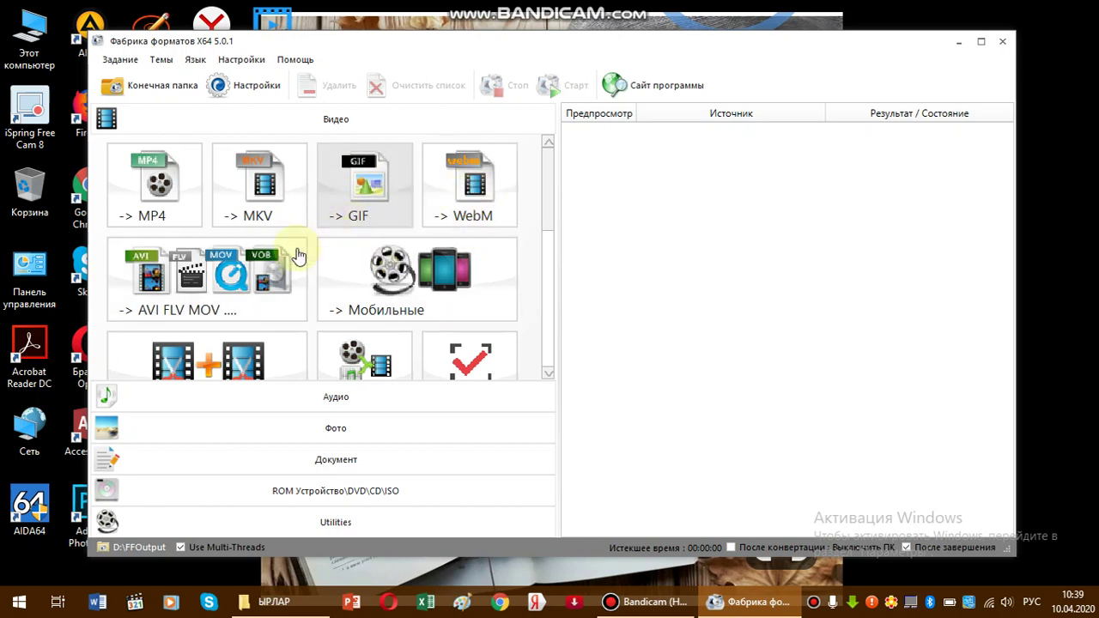
Look through the conversion formats and tools in the Видео category, from MP4 to Video Downloader.
{"action": "scroll", "coordinate": [230, 294], "scroll_direction": "down", "scroll_amount": 1}
{"action": "scroll", "coordinate": [230, 294], "scroll_direction": "down", "scroll_amount": 1}
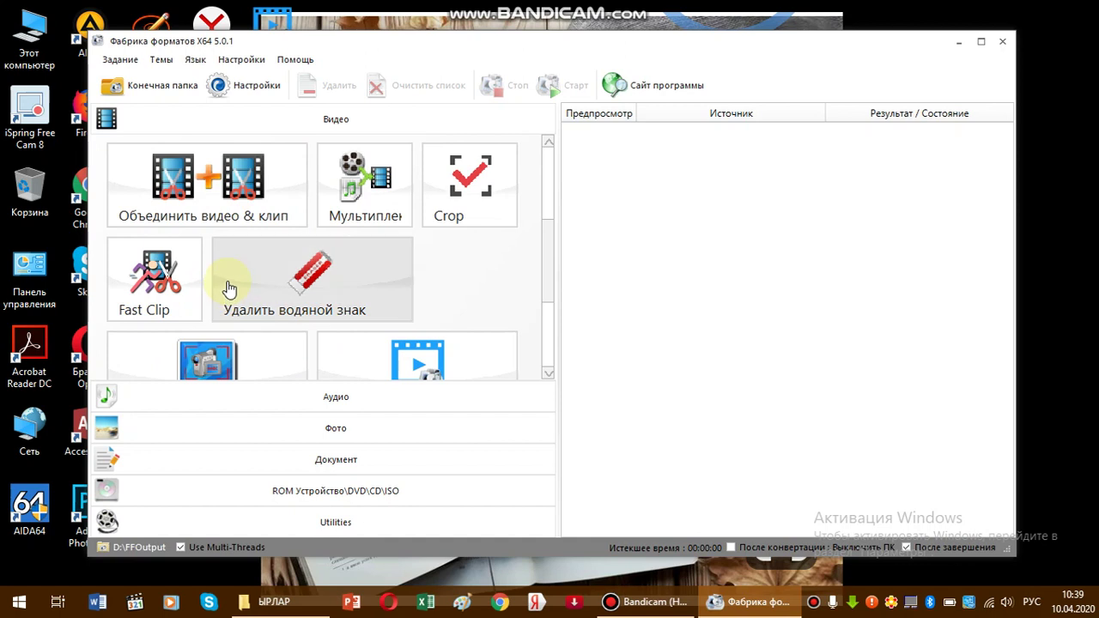
{"action": "scroll", "coordinate": [229, 293], "scroll_direction": "up", "scroll_amount": 2}
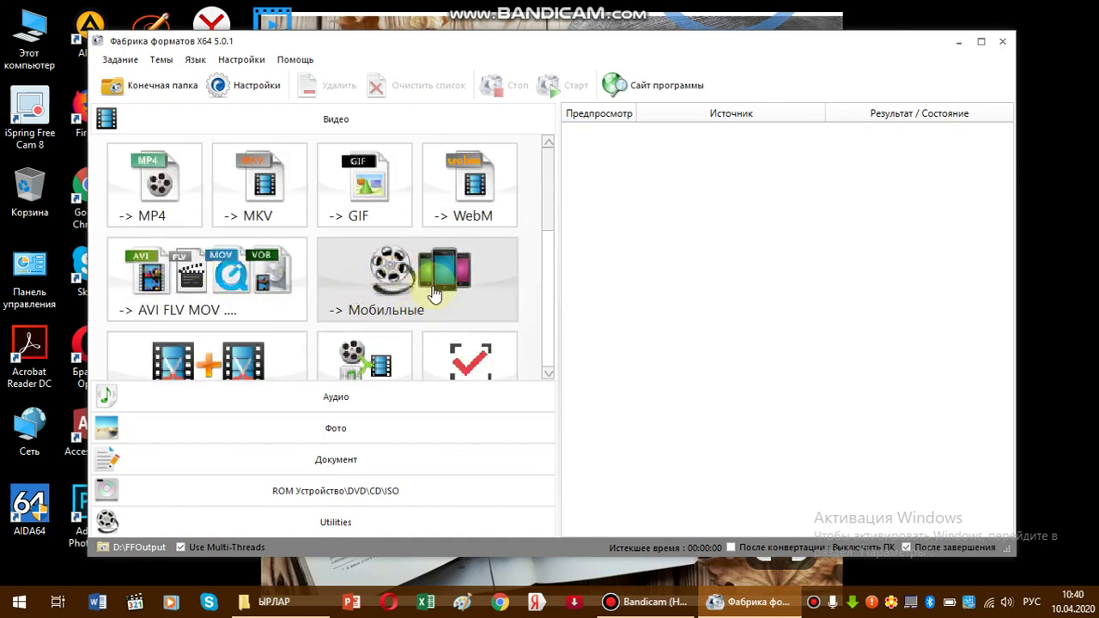
{"action": "scroll", "coordinate": [421, 289], "scroll_direction": "down", "scroll_amount": 2}
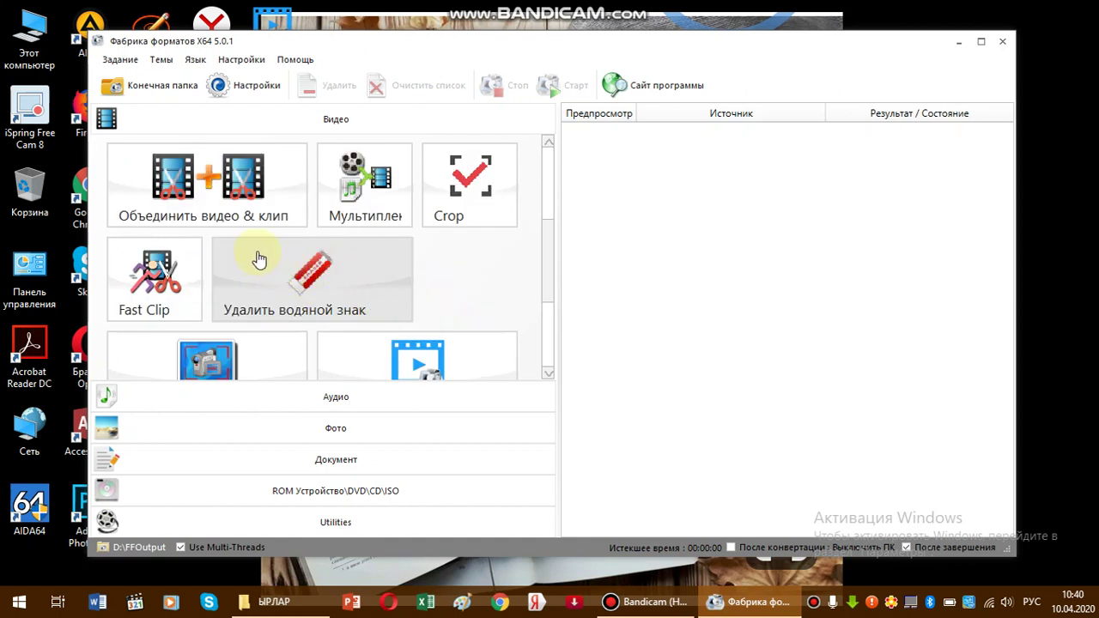
{"action": "left_click", "coordinate": [339, 310]}
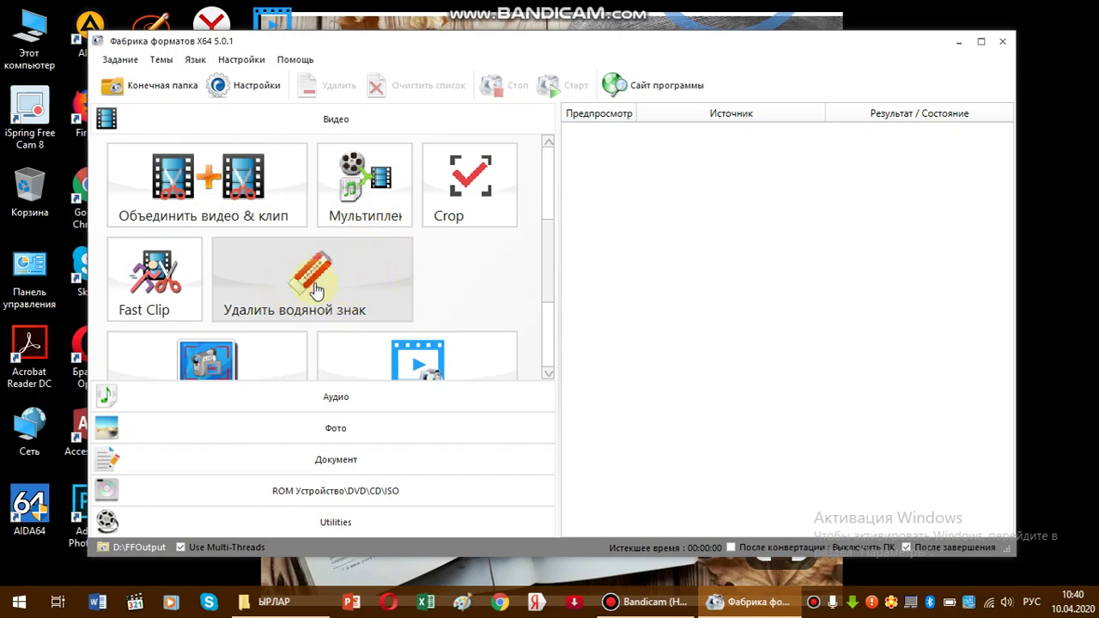
{"action": "scroll", "coordinate": [316, 290], "scroll_direction": "down", "scroll_amount": 1}
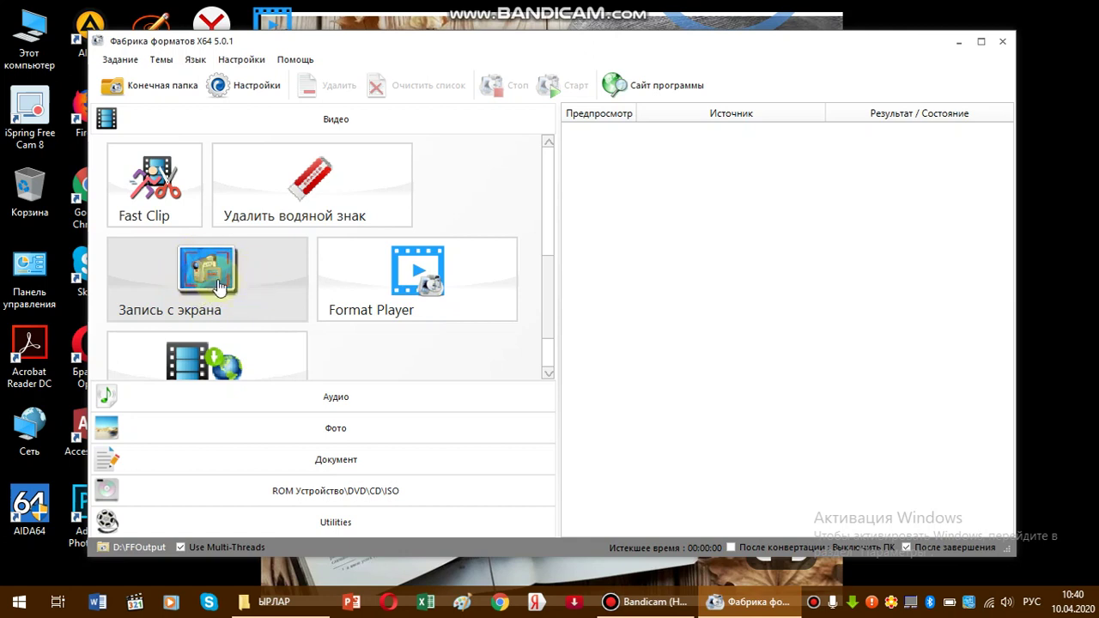
{"action": "scroll", "coordinate": [219, 286], "scroll_direction": "down", "scroll_amount": 1}
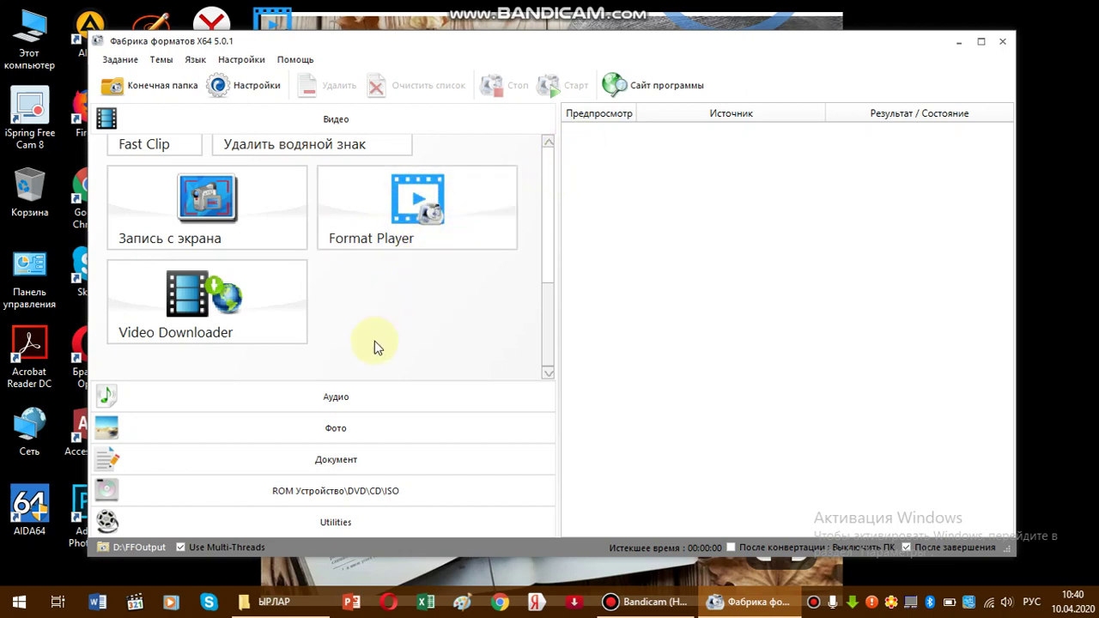
View the conversion options in the Аудио and Фото categories.
{"action": "left_click", "coordinate": [332, 402]}
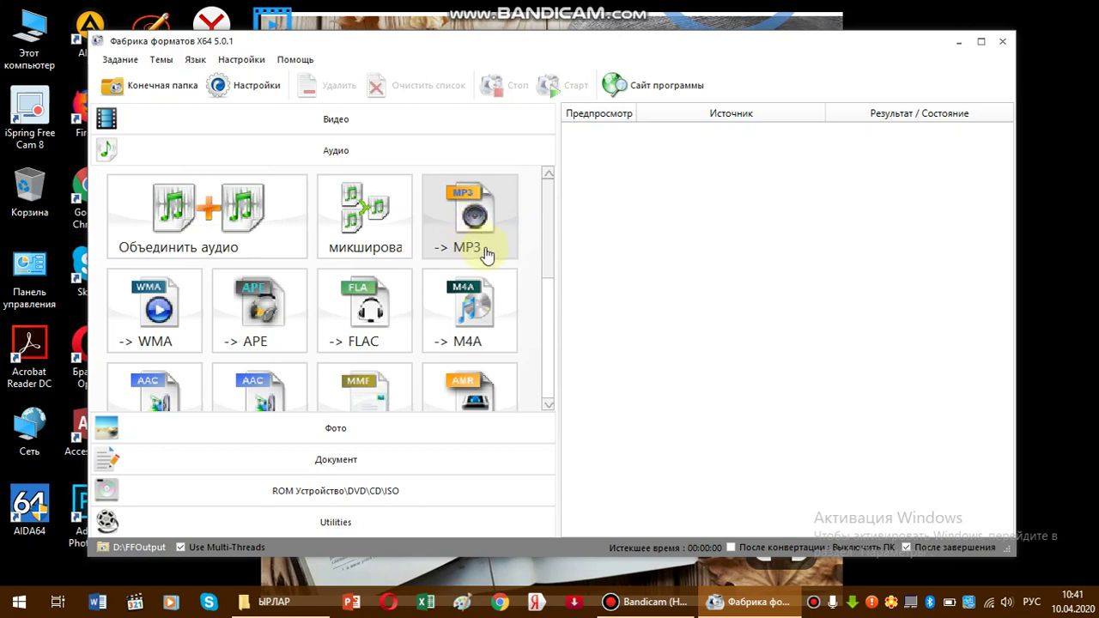
{"action": "left_click", "coordinate": [552, 307]}
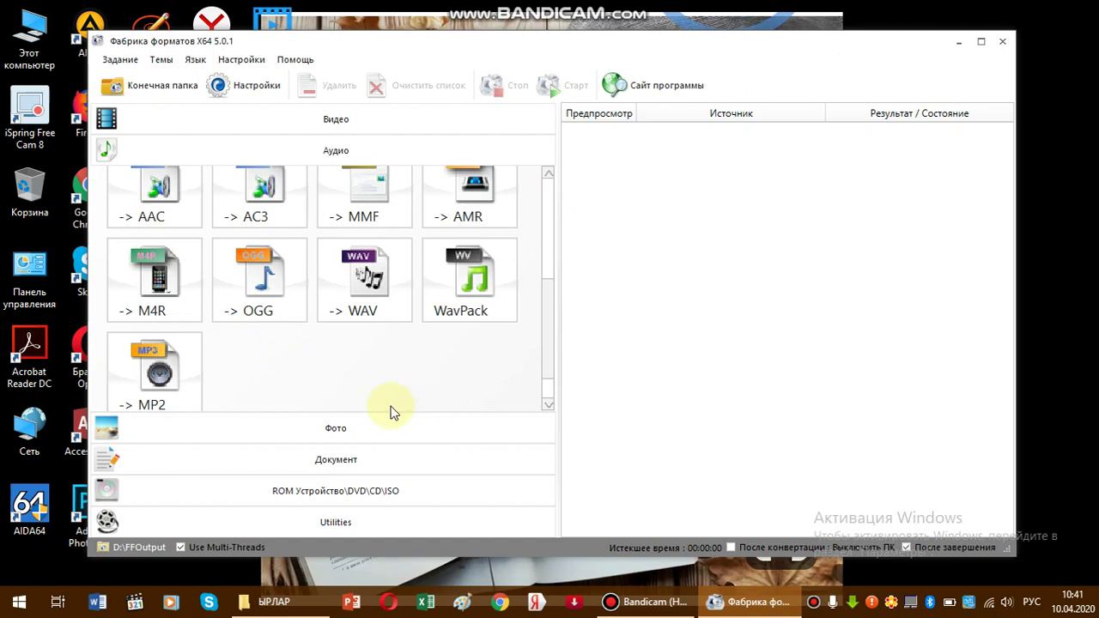
{"action": "left_click", "coordinate": [336, 434]}
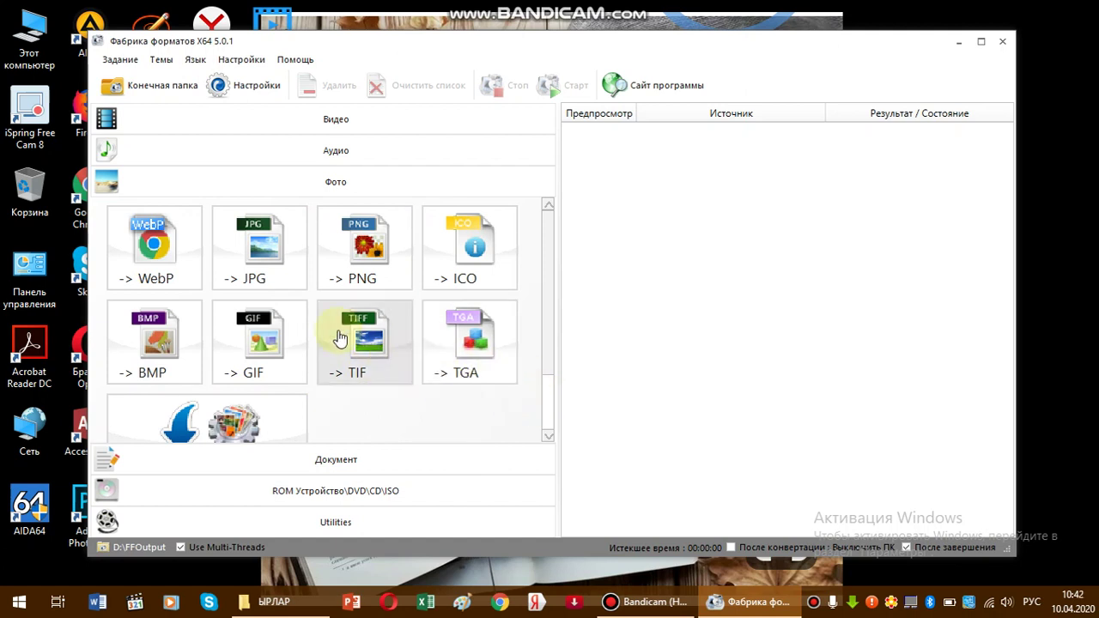
View the converters in the Документ category and the disc tools in the ROM Устройство\DVD\CD\ISO category.
{"action": "left_click", "coordinate": [344, 467]}
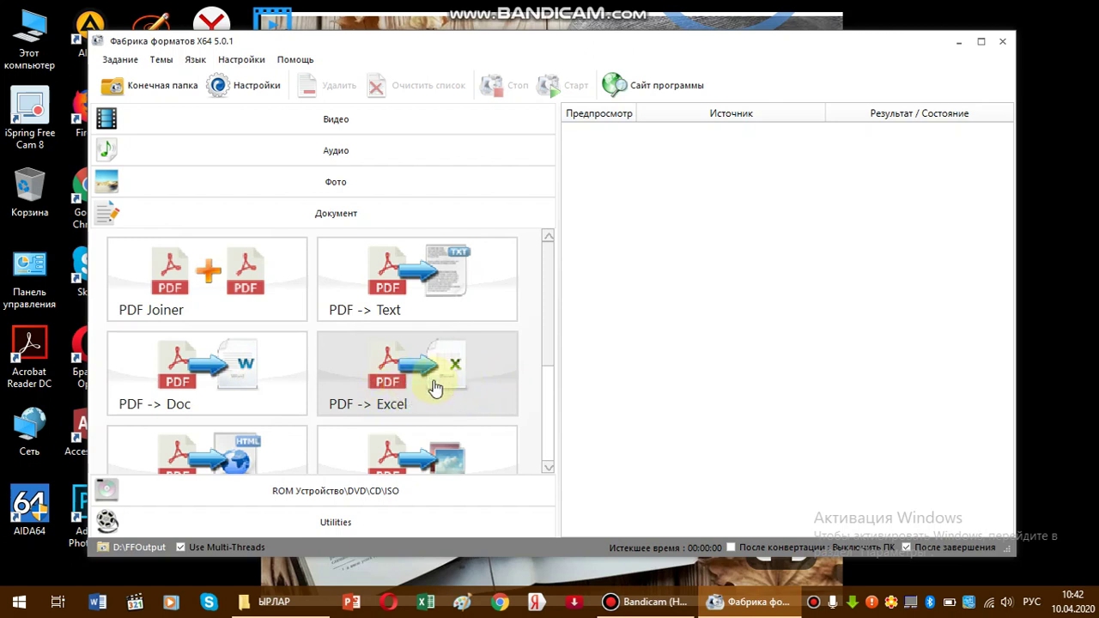
{"action": "scroll", "coordinate": [435, 388], "scroll_direction": "down", "scroll_amount": 1}
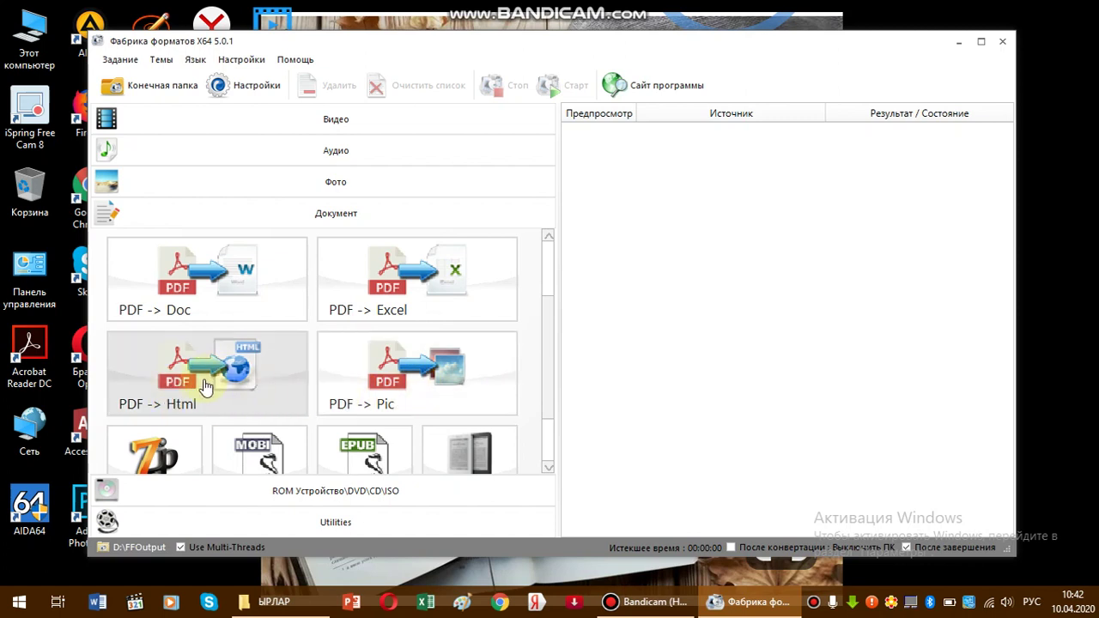
{"action": "scroll", "coordinate": [268, 391], "scroll_direction": "down", "scroll_amount": 1}
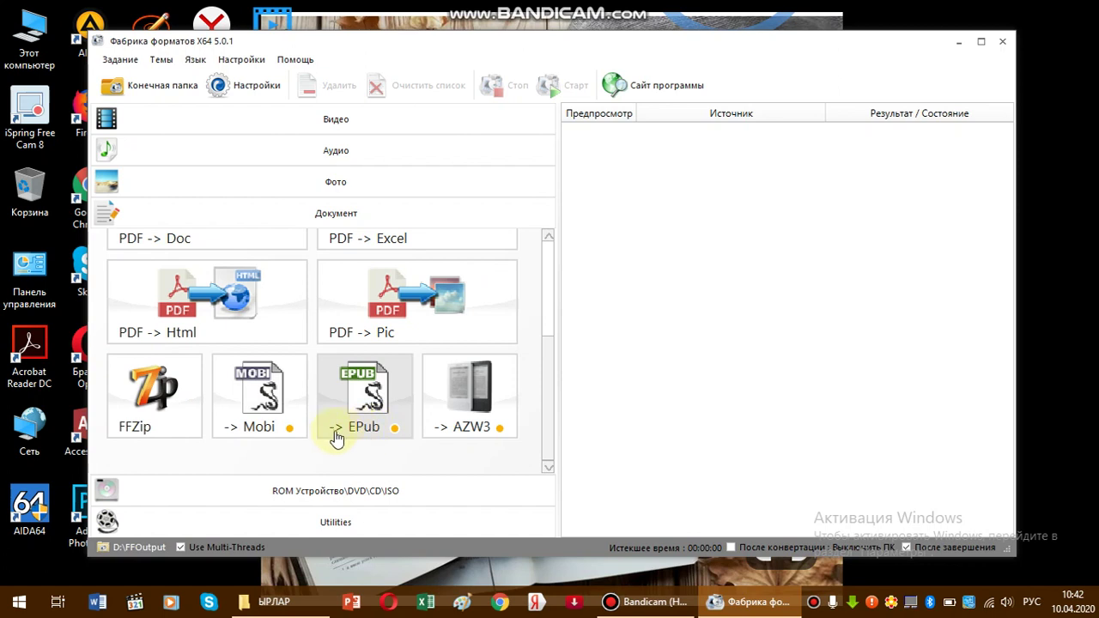
{"action": "left_click", "coordinate": [337, 496]}
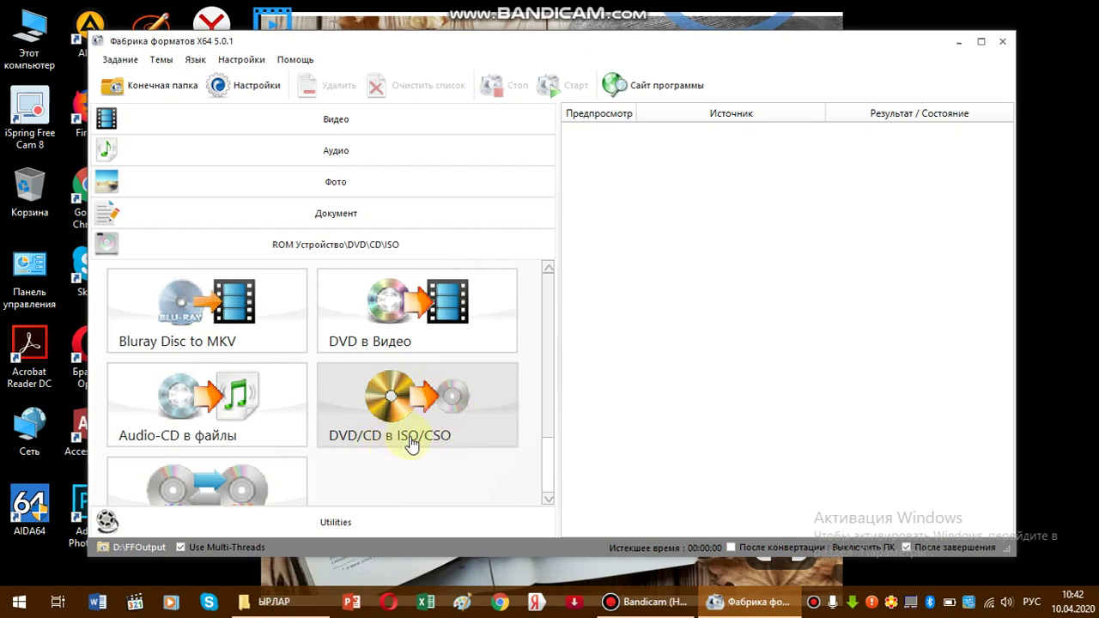
{"action": "scroll", "coordinate": [412, 438], "scroll_direction": "down", "scroll_amount": 1}
{"action": "scroll", "coordinate": [412, 442], "scroll_direction": "up", "scroll_amount": 1}
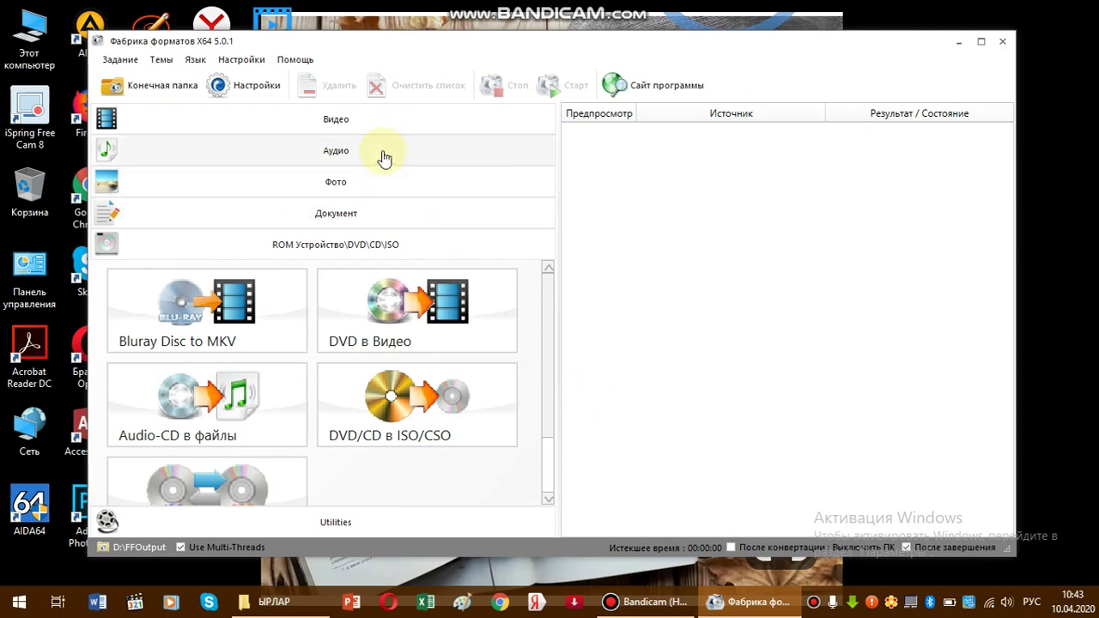
Return to the Видео category in Format Factory and look through its video tools again.
{"action": "left_click", "coordinate": [687, 609]}
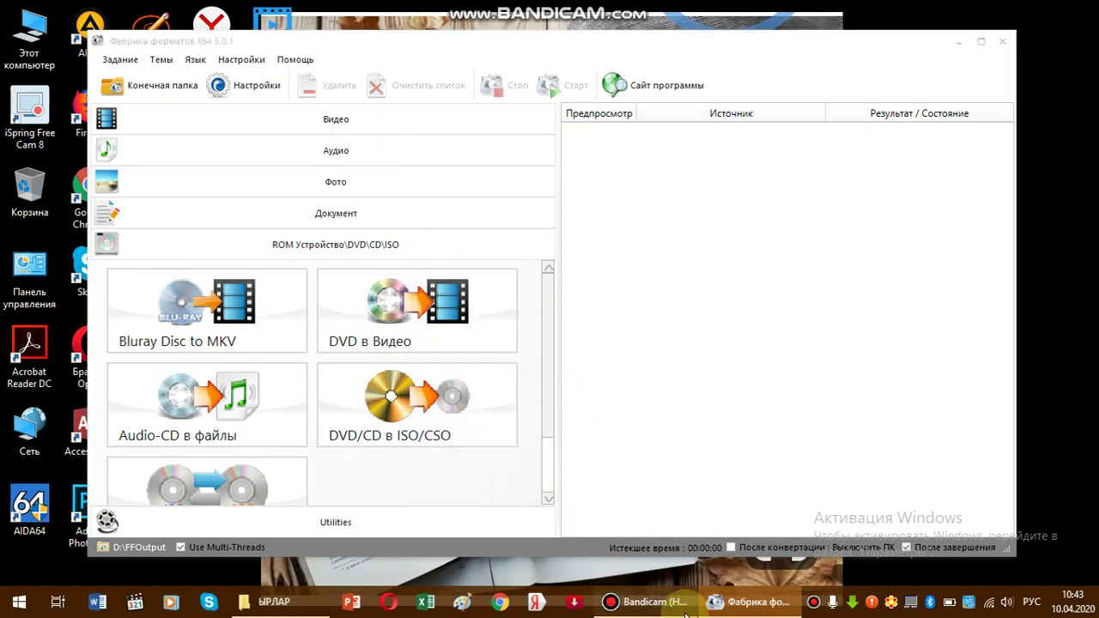
{"action": "left_click", "coordinate": [747, 602]}
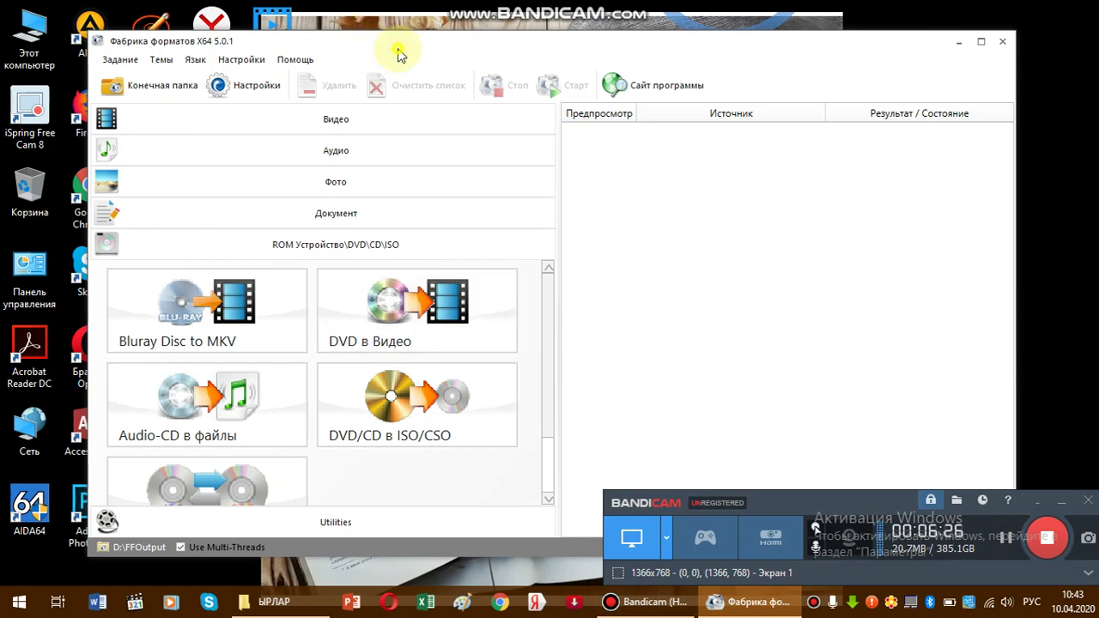
{"action": "left_click", "coordinate": [334, 119]}
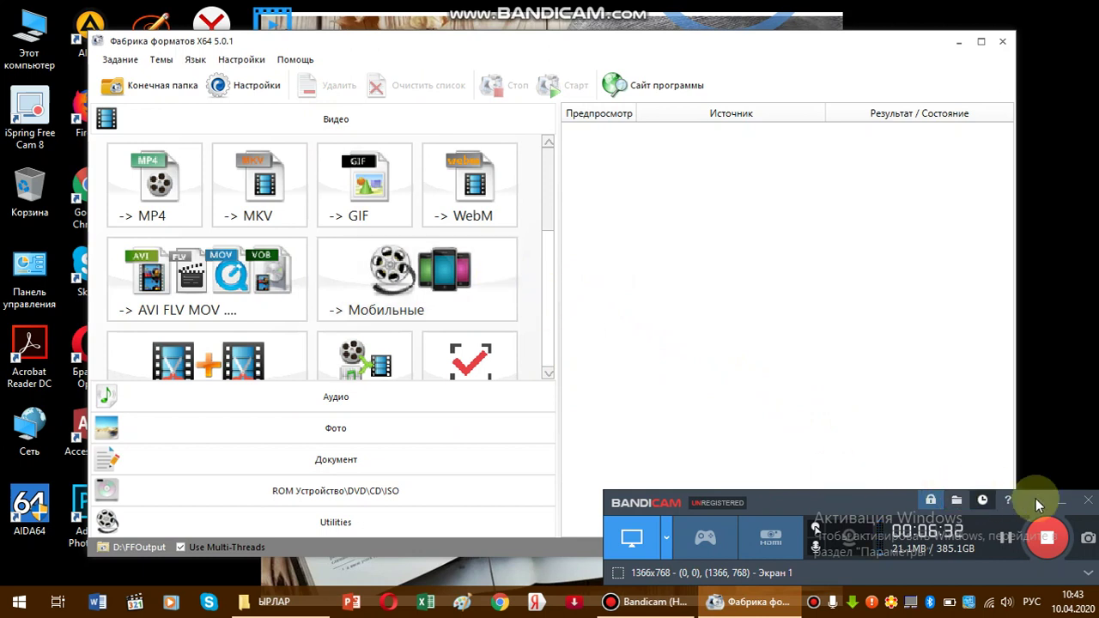
{"action": "left_click", "coordinate": [1063, 500]}
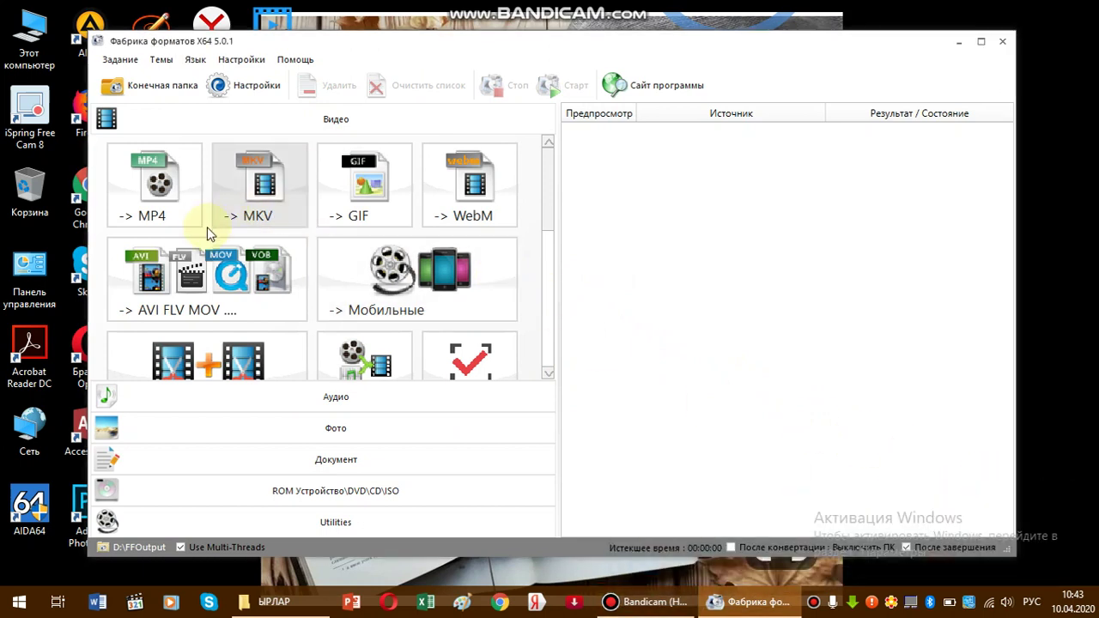
{"action": "left_click", "coordinate": [549, 307]}
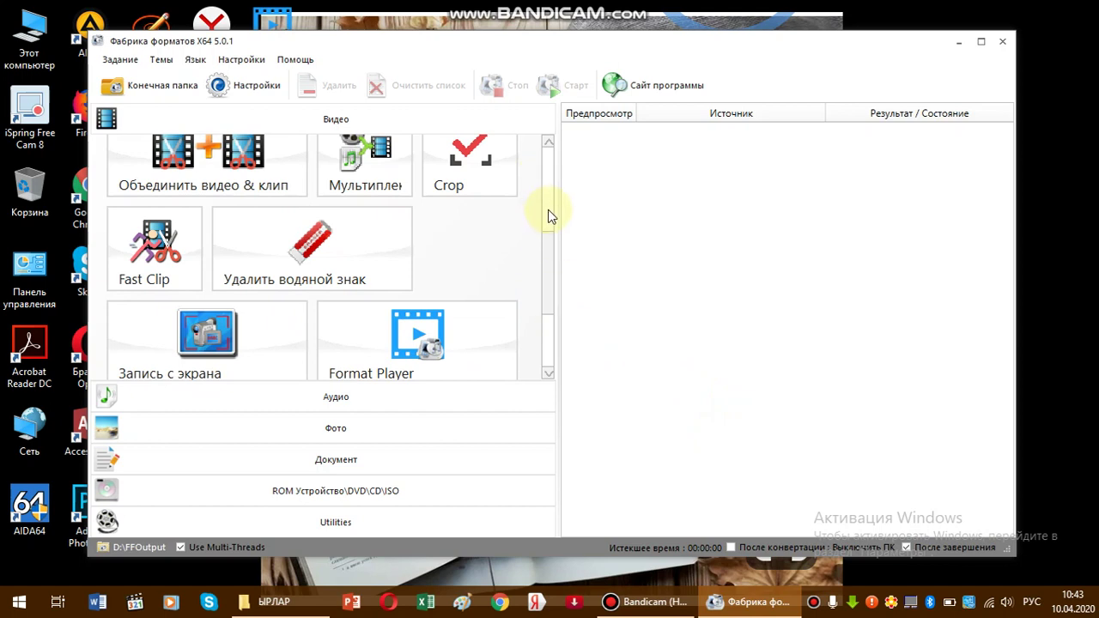
Open the MP3 converter in the Аудио category.
{"action": "left_click", "coordinate": [550, 208]}
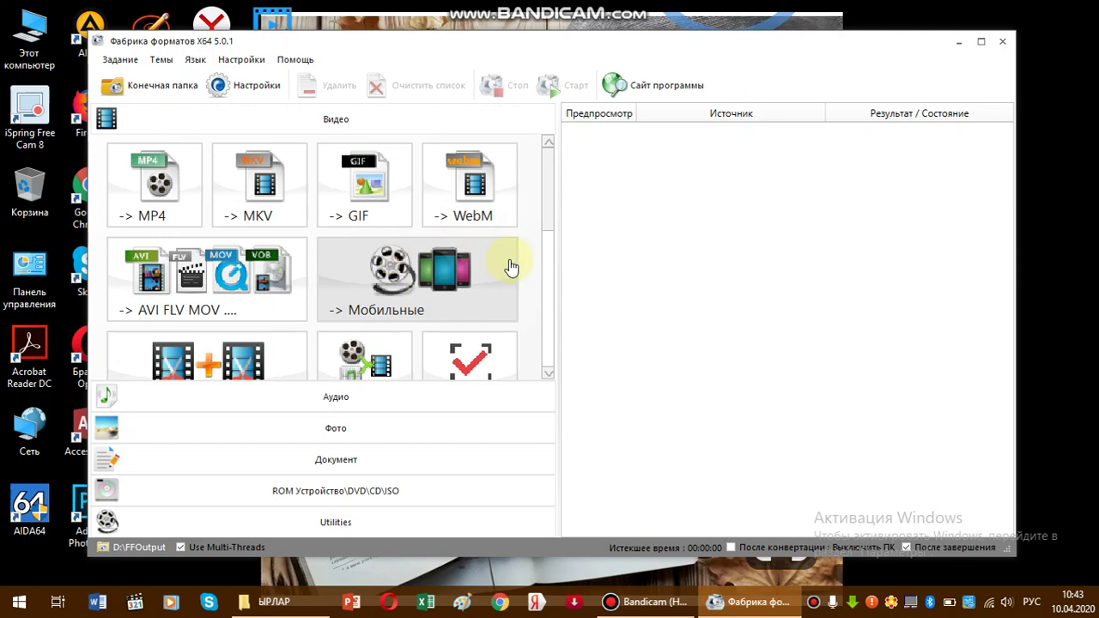
{"action": "left_click", "coordinate": [548, 268]}
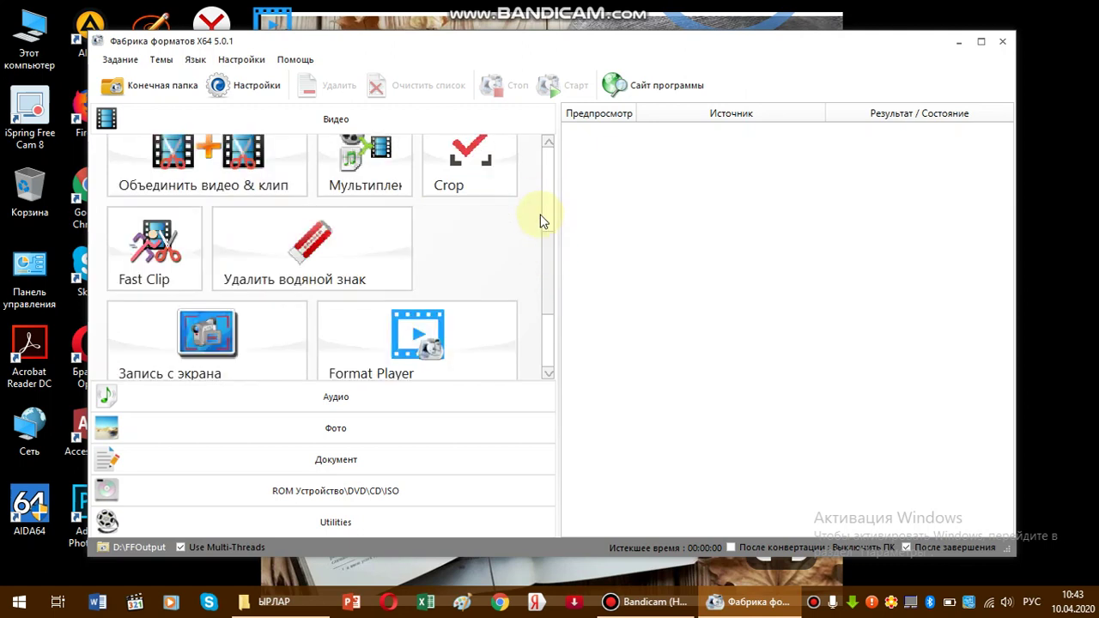
{"action": "left_click", "coordinate": [335, 400]}
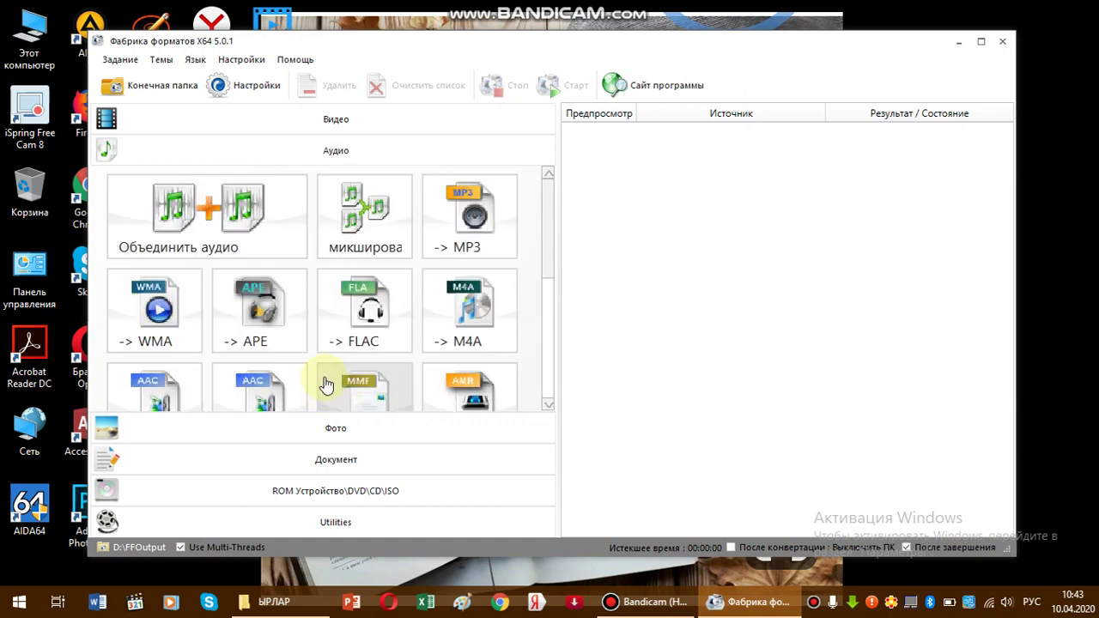
{"action": "left_click", "coordinate": [481, 228]}
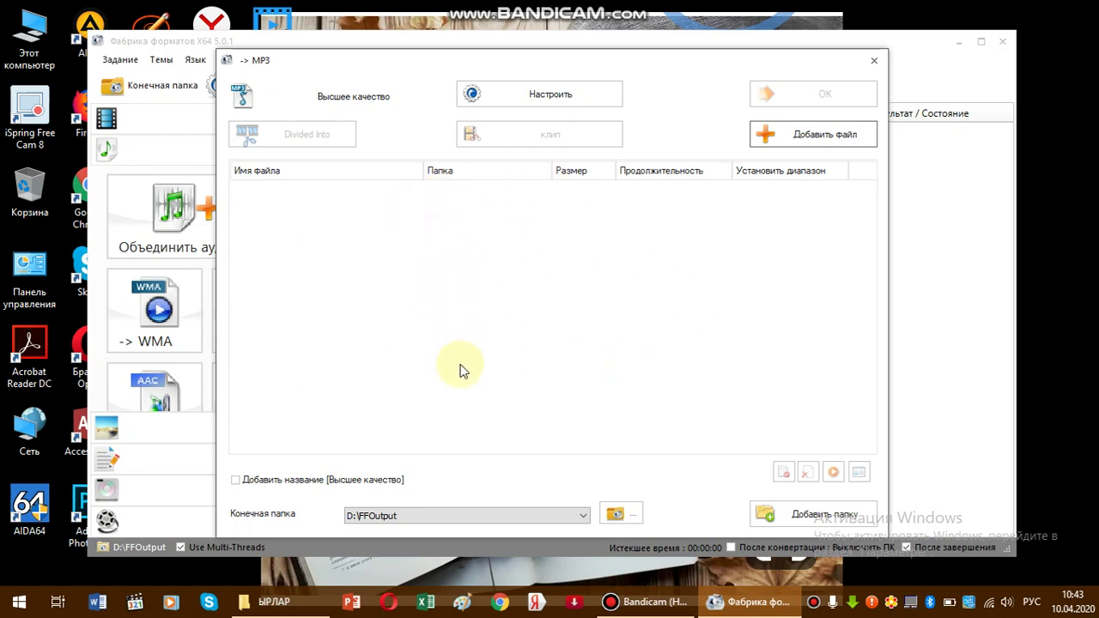
Switch to the ЫРЛАР folder in File Explorer and preview the video Замела метелица город мой! in Format Player, skipping ahead to about 15 seconds.
{"action": "left_click", "coordinate": [268, 602]}
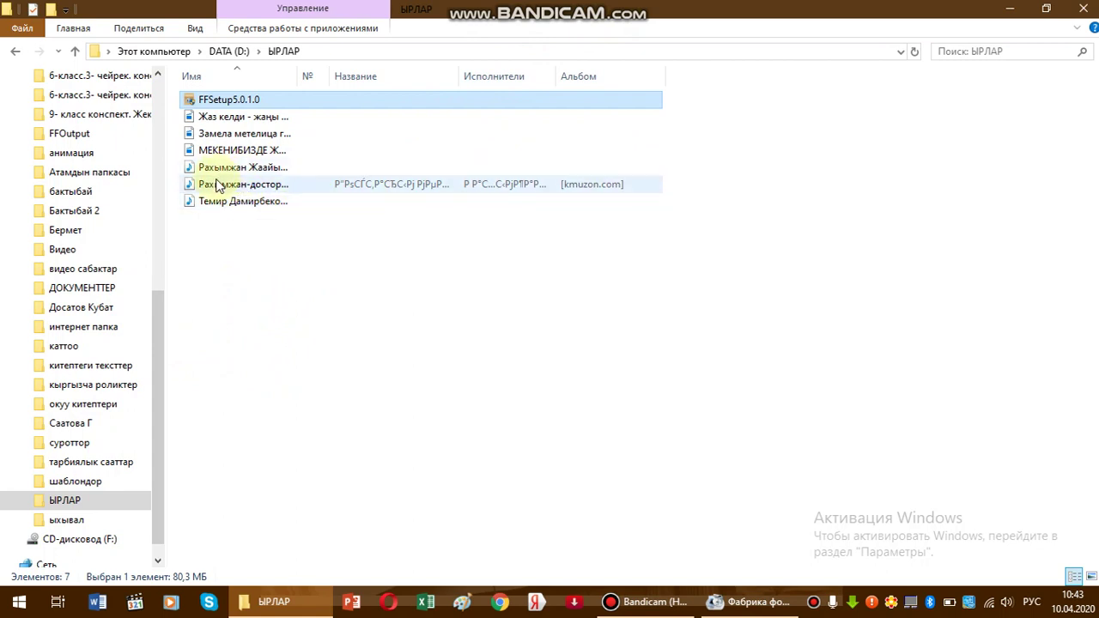
{"action": "left_click", "coordinate": [237, 138]}
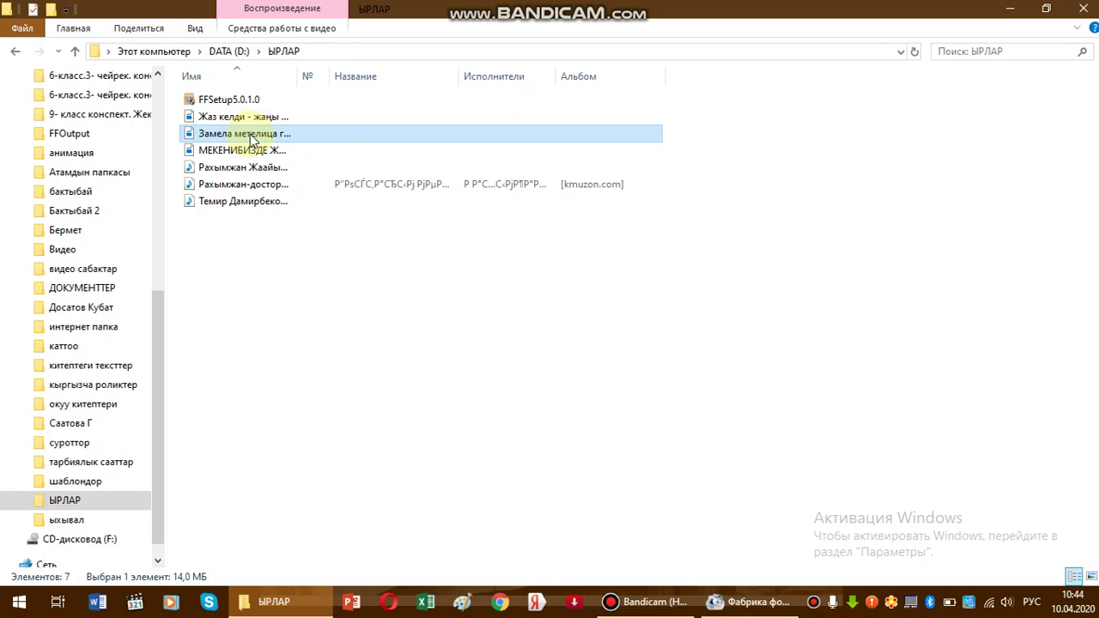
{"action": "double_click", "coordinate": [253, 140]}
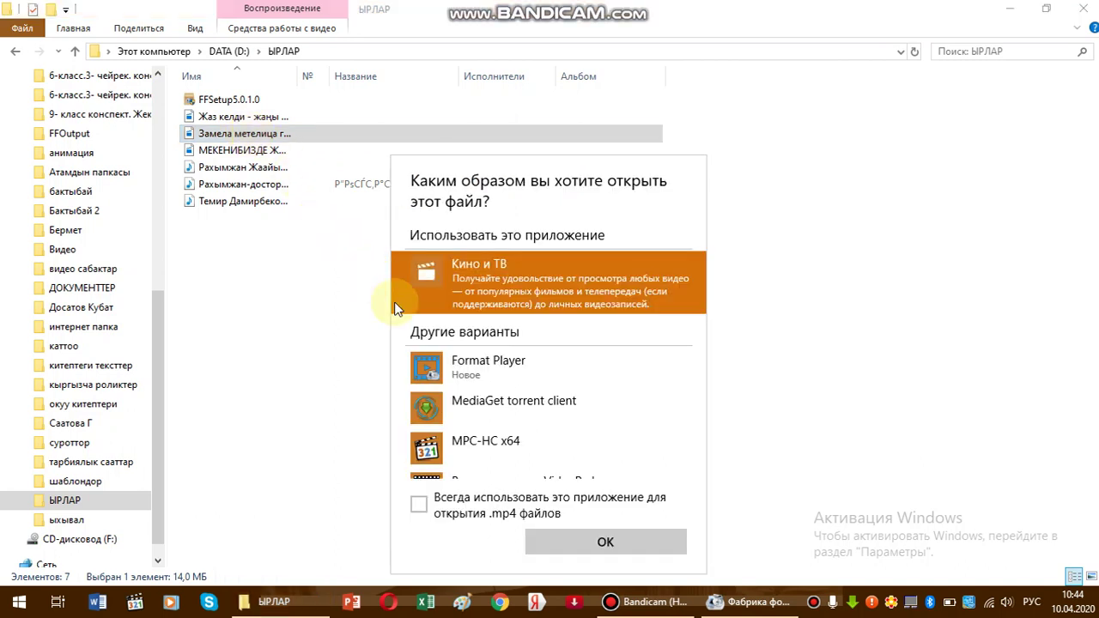
{"action": "left_click", "coordinate": [490, 369]}
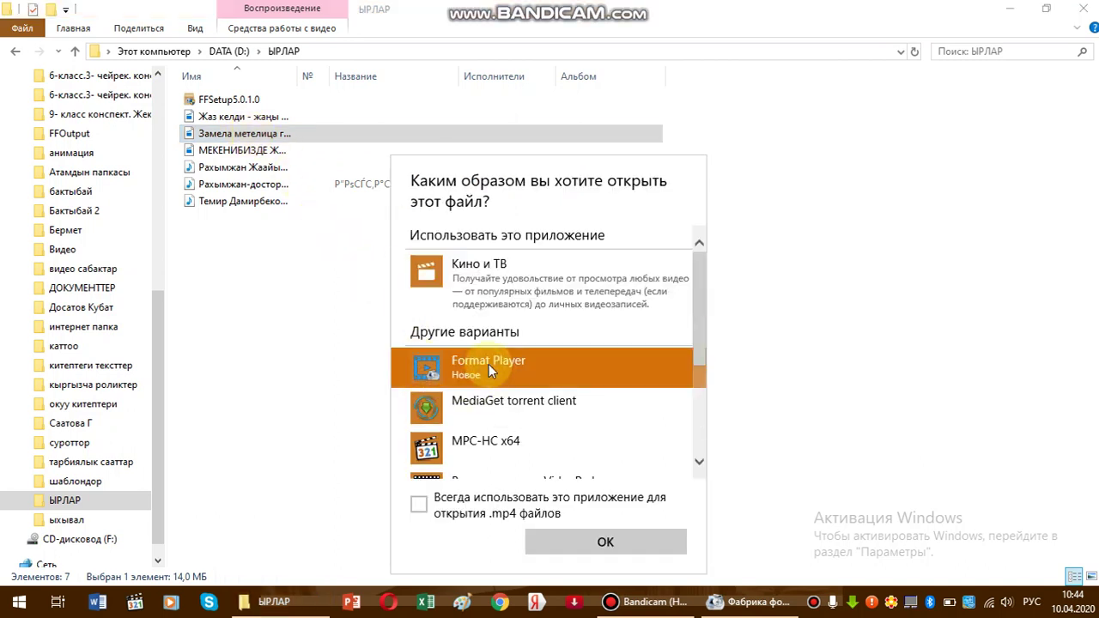
{"action": "left_click", "coordinate": [604, 541]}
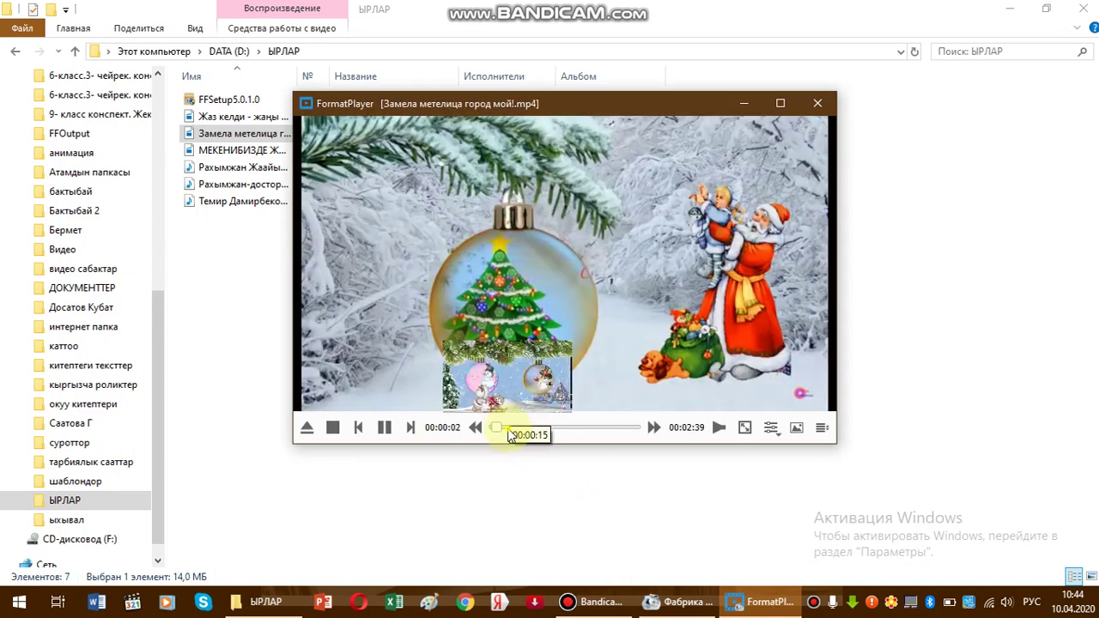
{"action": "left_click", "coordinate": [509, 428]}
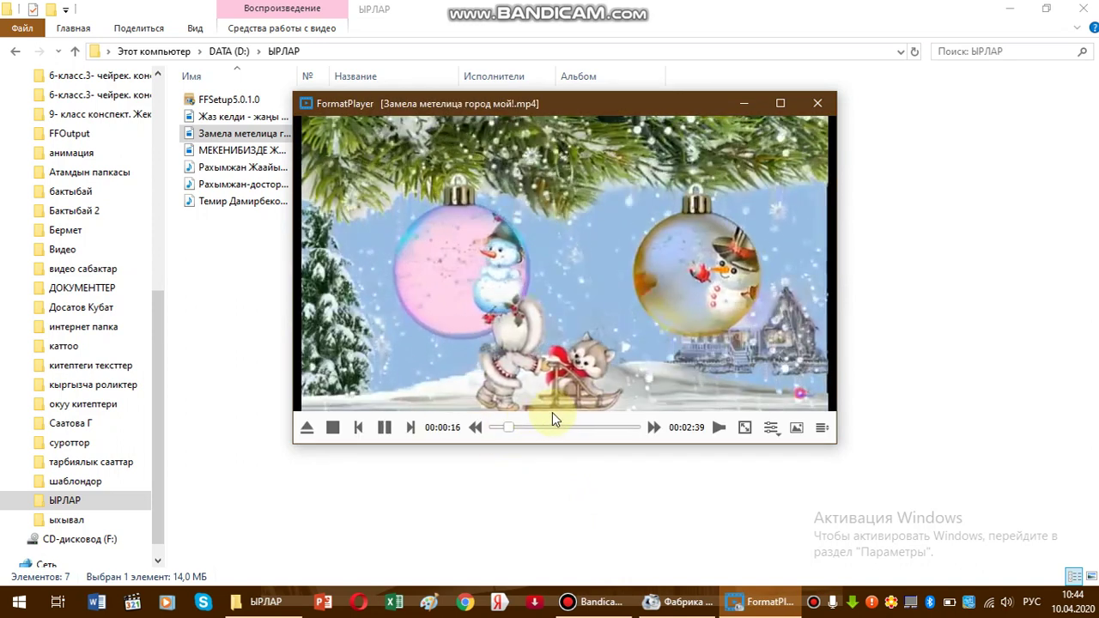
{"action": "left_click", "coordinate": [823, 103]}
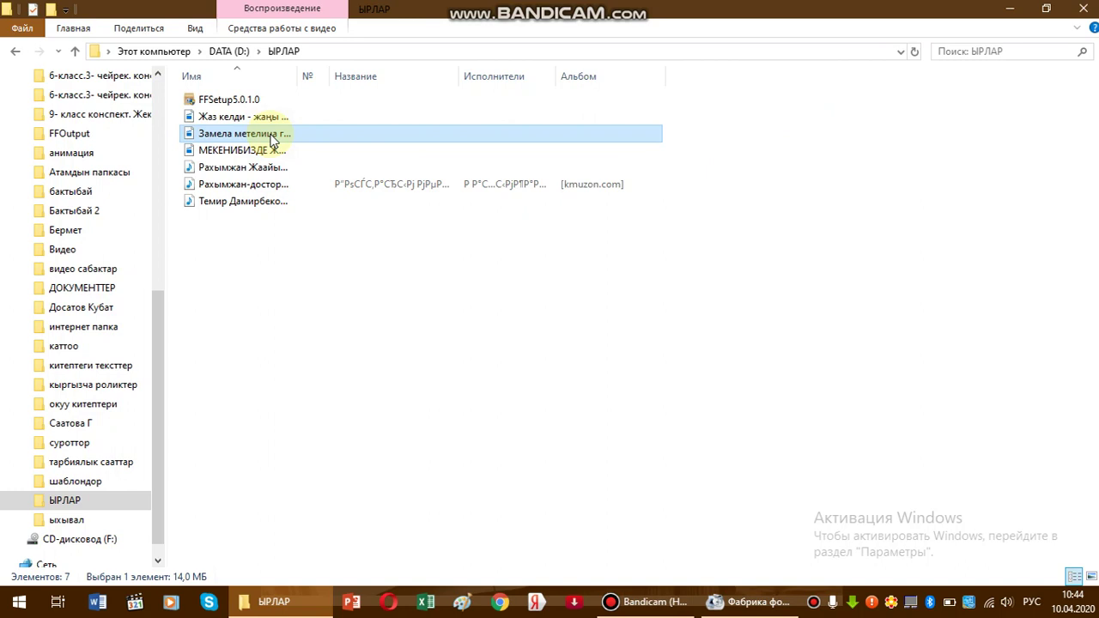
Add Замела метелица город мой!.mp4 from the ЫРЛАР folder to Format Factory's MP3 converter, confirm the task and start the conversion.
{"action": "left_click_drag", "start_coordinate": [273, 140], "coordinate": [600, 354]}
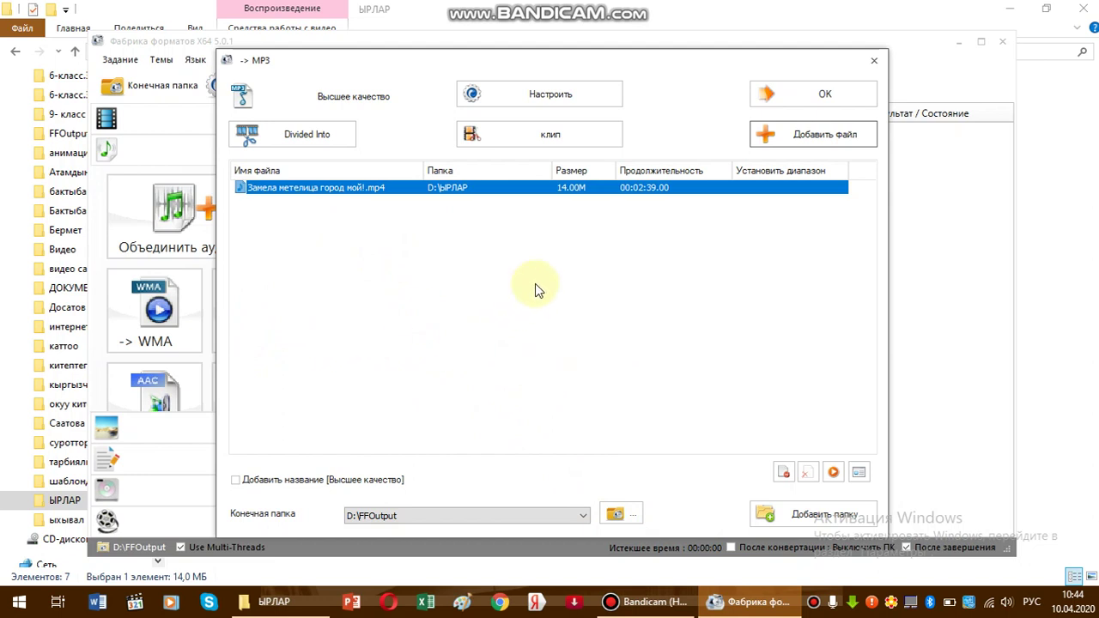
{"action": "left_click", "coordinate": [811, 93]}
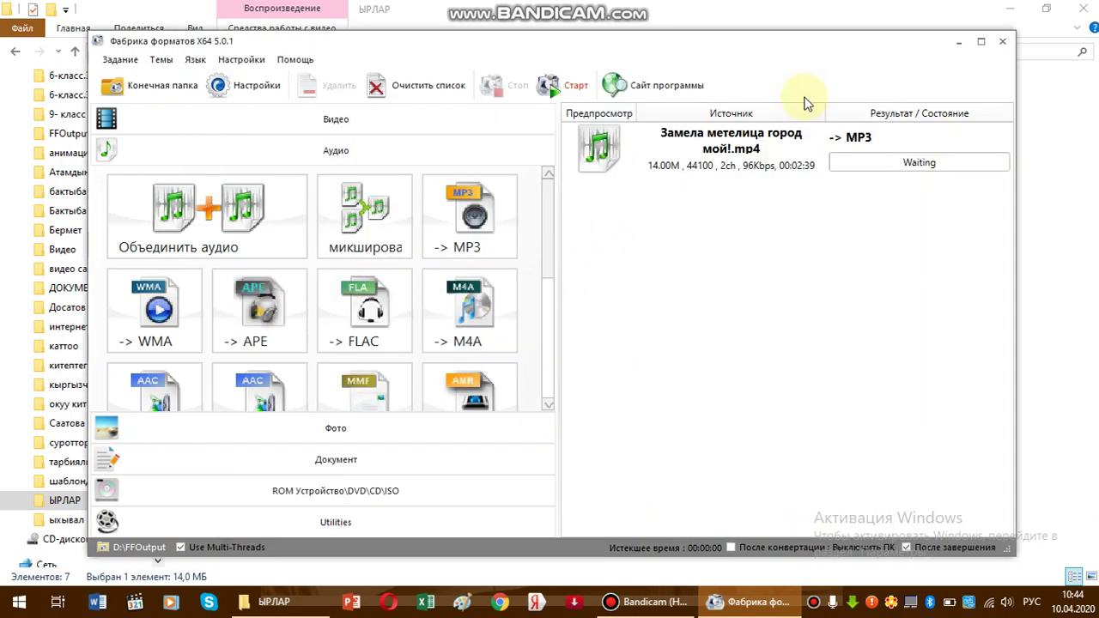
{"action": "left_click", "coordinate": [573, 89]}
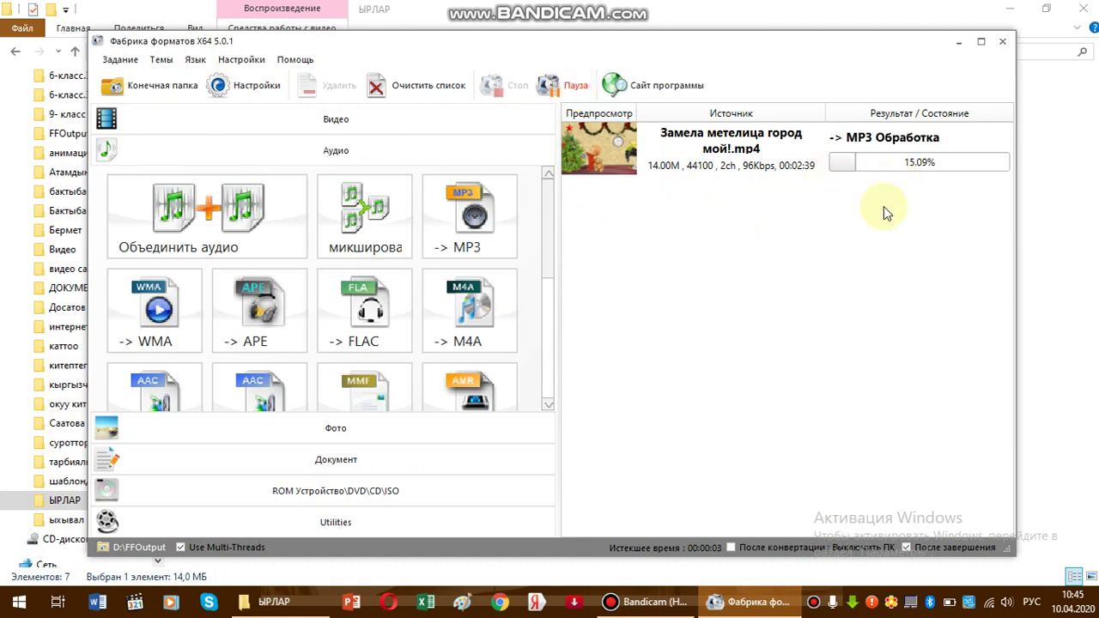
{"action": "left_click", "coordinate": [650, 602]}
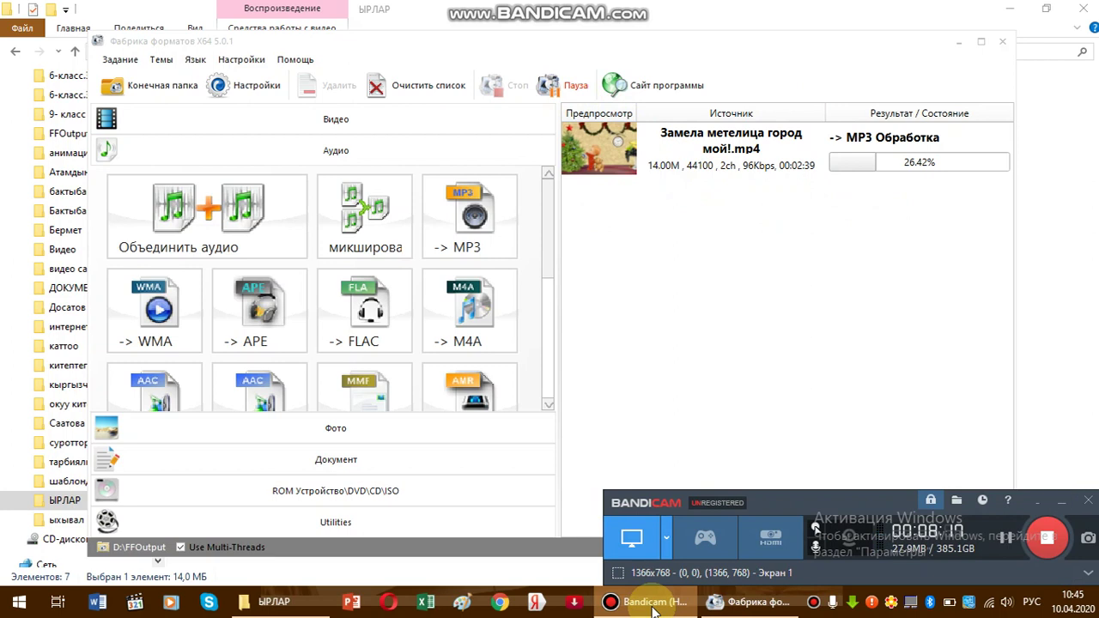
{"action": "left_click", "coordinate": [653, 603]}
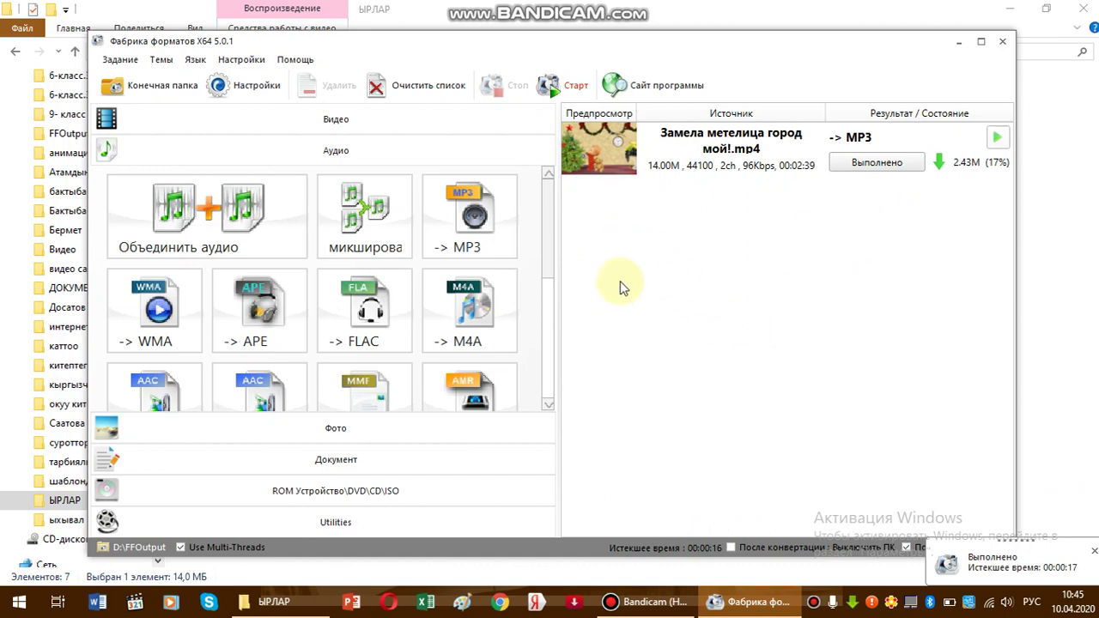
Switch to File Explorer, play the converted MP3 from D:\FFOutput, and widen the Имя column to read its full name.
{"action": "left_click", "coordinate": [271, 603]}
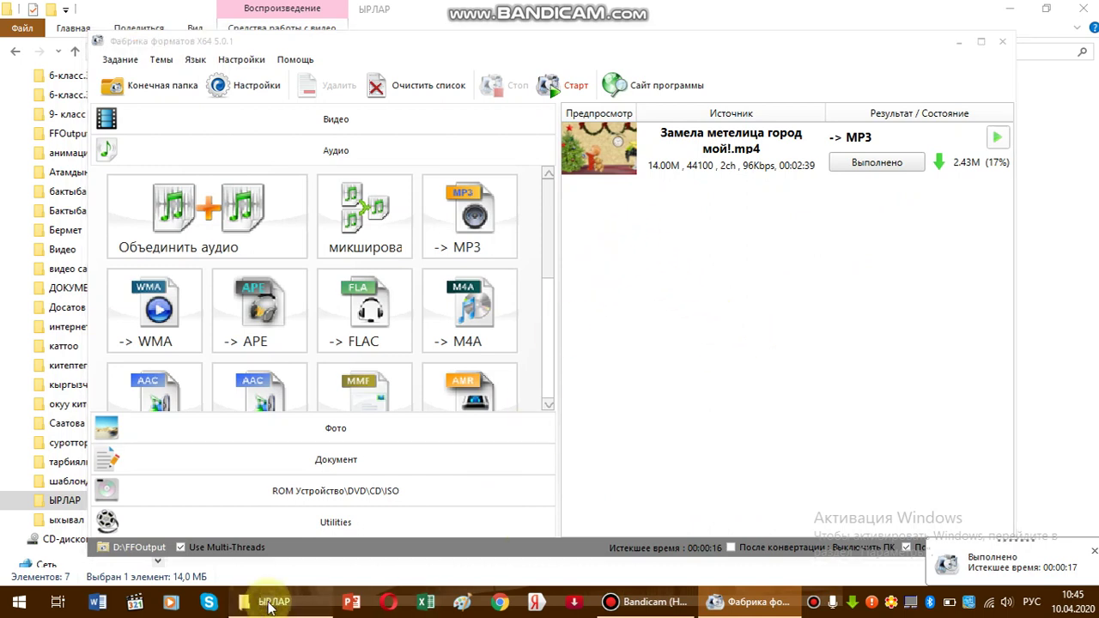
{"action": "left_click_drag", "start_coordinate": [162, 318], "coordinate": [148, 253]}
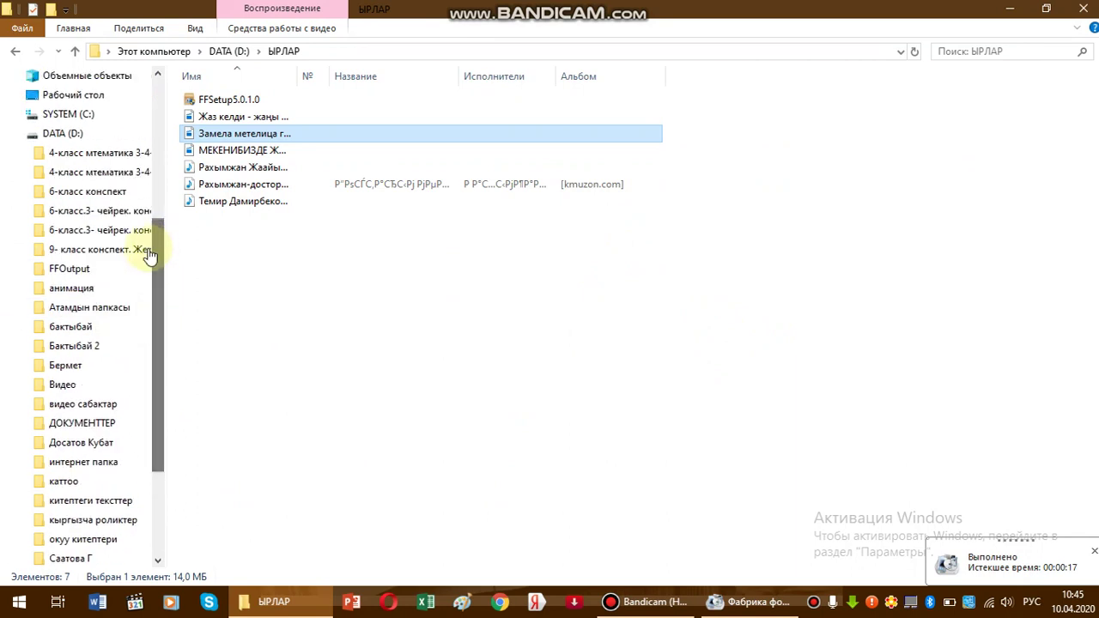
{"action": "left_click", "coordinate": [83, 272]}
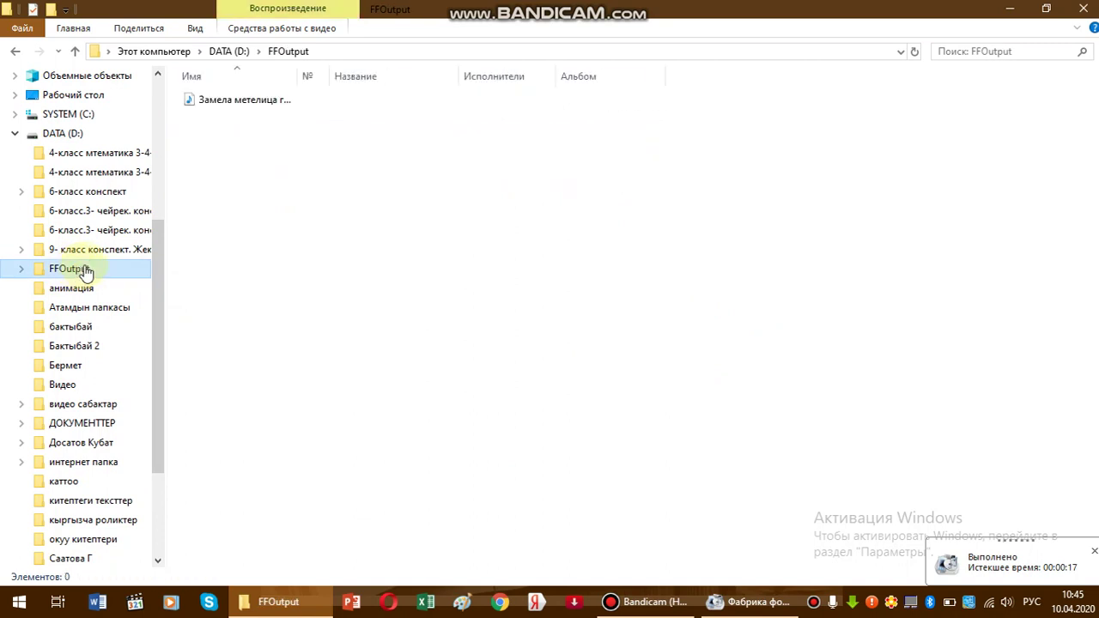
{"action": "double_click", "coordinate": [281, 104]}
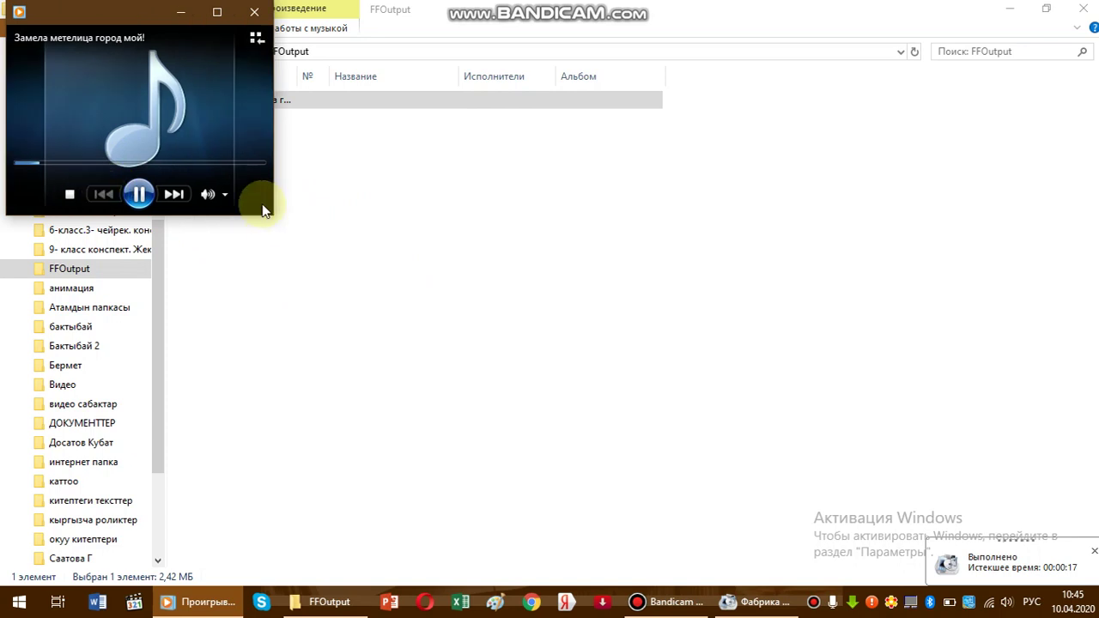
{"action": "left_click", "coordinate": [253, 15]}
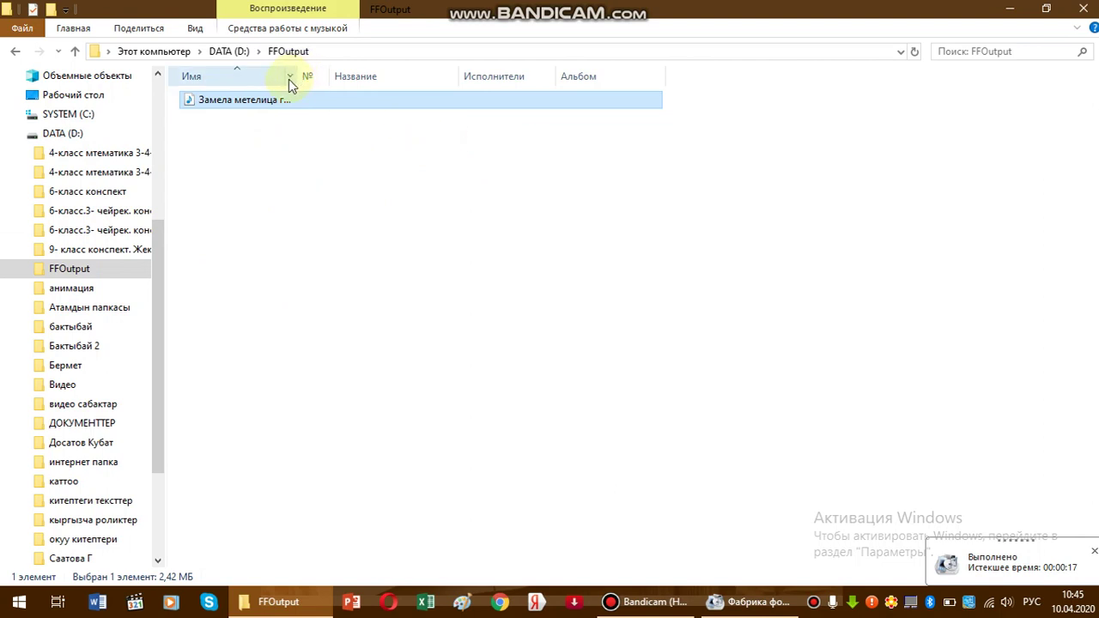
{"action": "left_click_drag", "start_coordinate": [297, 77], "coordinate": [404, 76]}
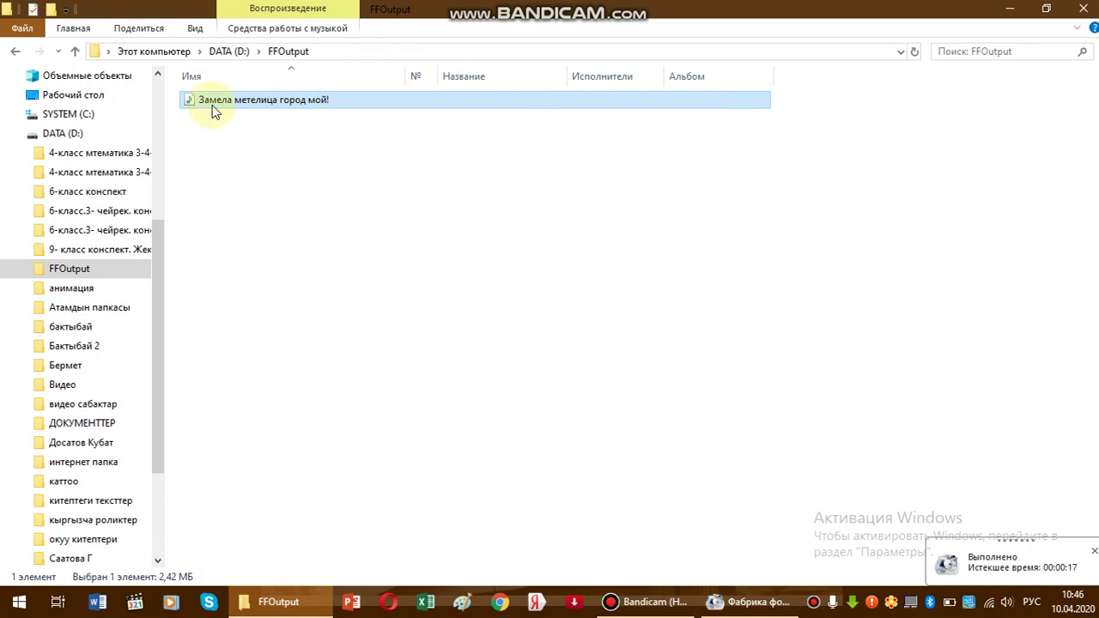
{"action": "left_click", "coordinate": [653, 604]}
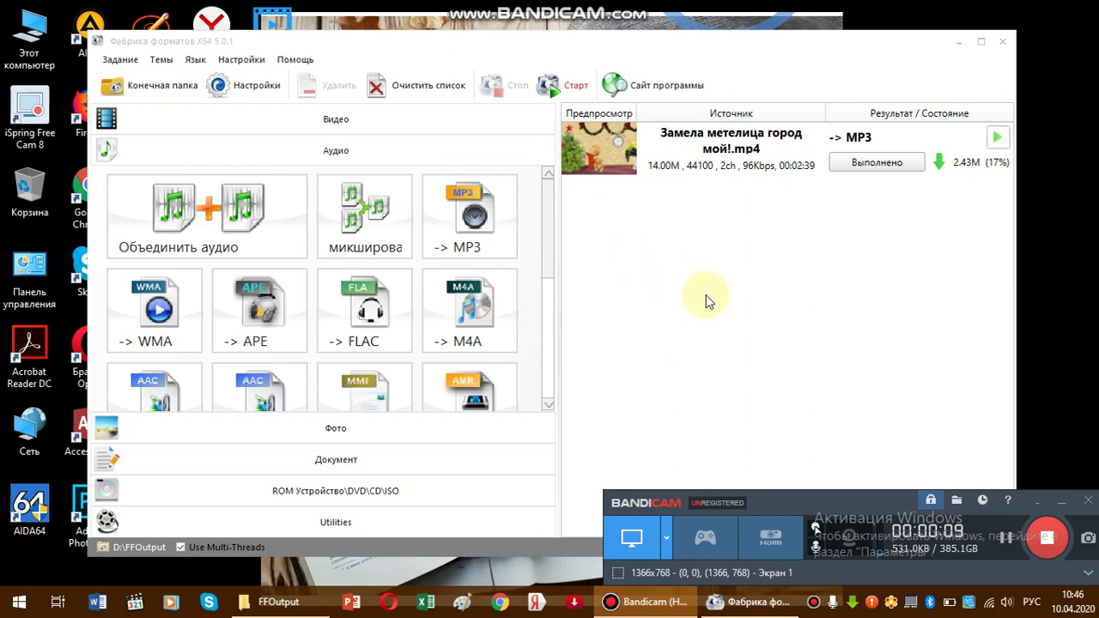
{"action": "left_click", "coordinate": [530, 56]}
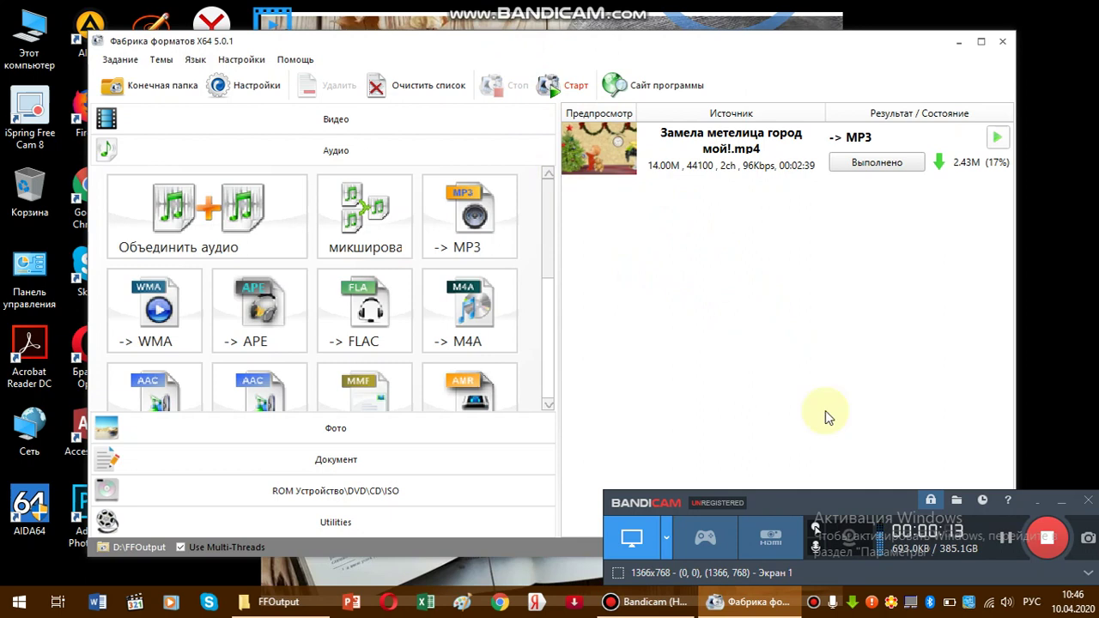
{"action": "left_click", "coordinate": [1064, 507]}
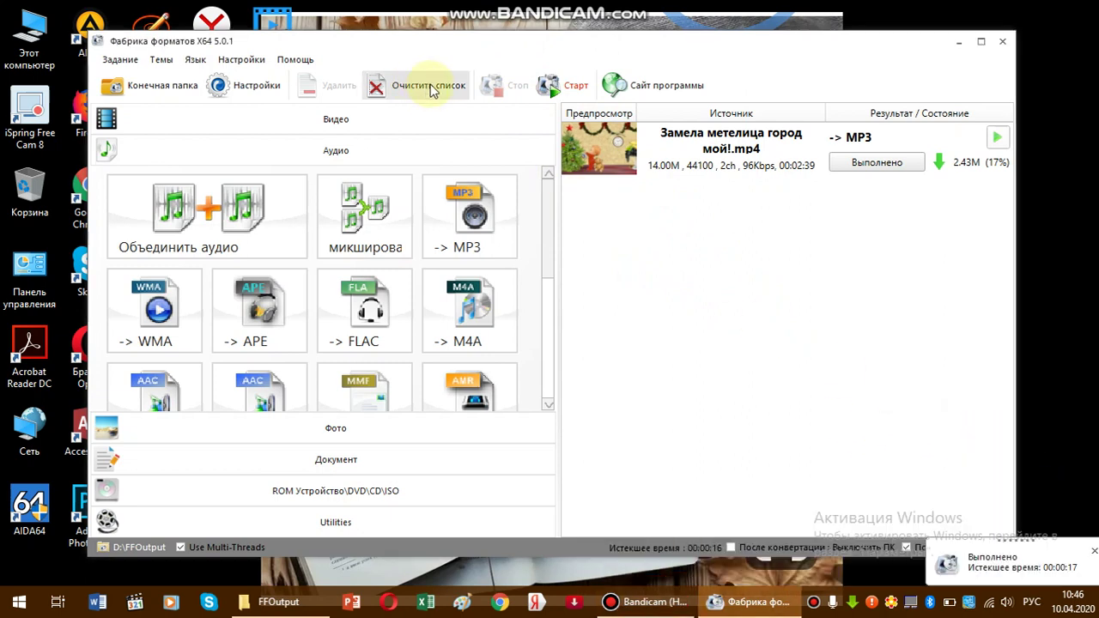
Clear Format Factory's task list and open the MP4 converter in the Видео category.
{"action": "left_click", "coordinate": [421, 91]}
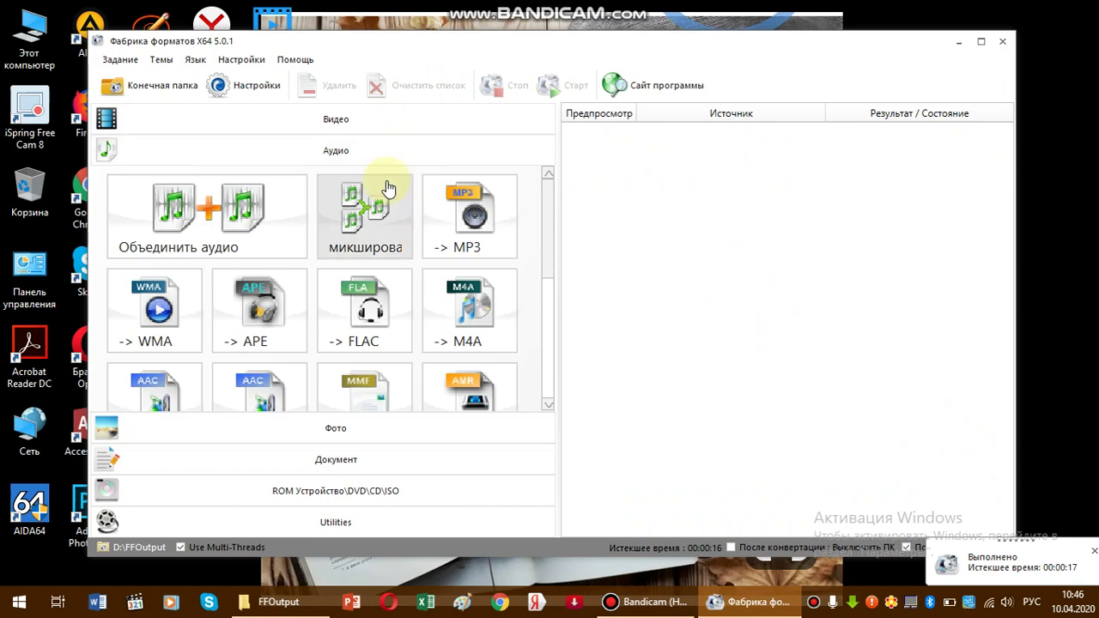
{"action": "left_click", "coordinate": [332, 120]}
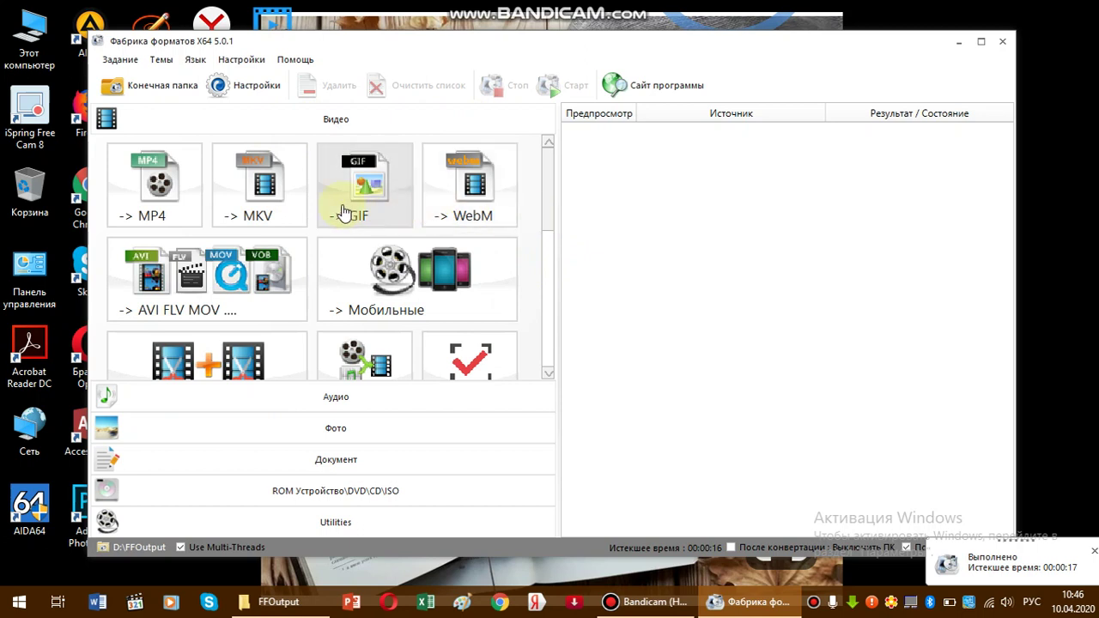
{"action": "left_click", "coordinate": [159, 196]}
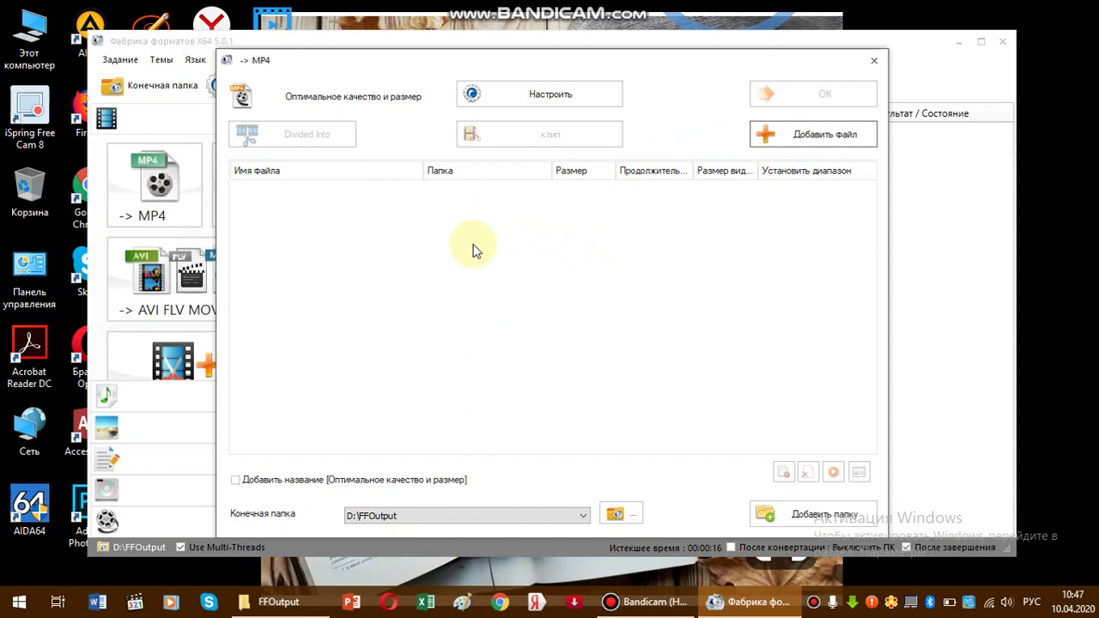
Add the video Замела метелица город мой! from the ЫРЛАР folder on drive D: to the MP4 converter.
{"action": "left_click", "coordinate": [824, 145]}
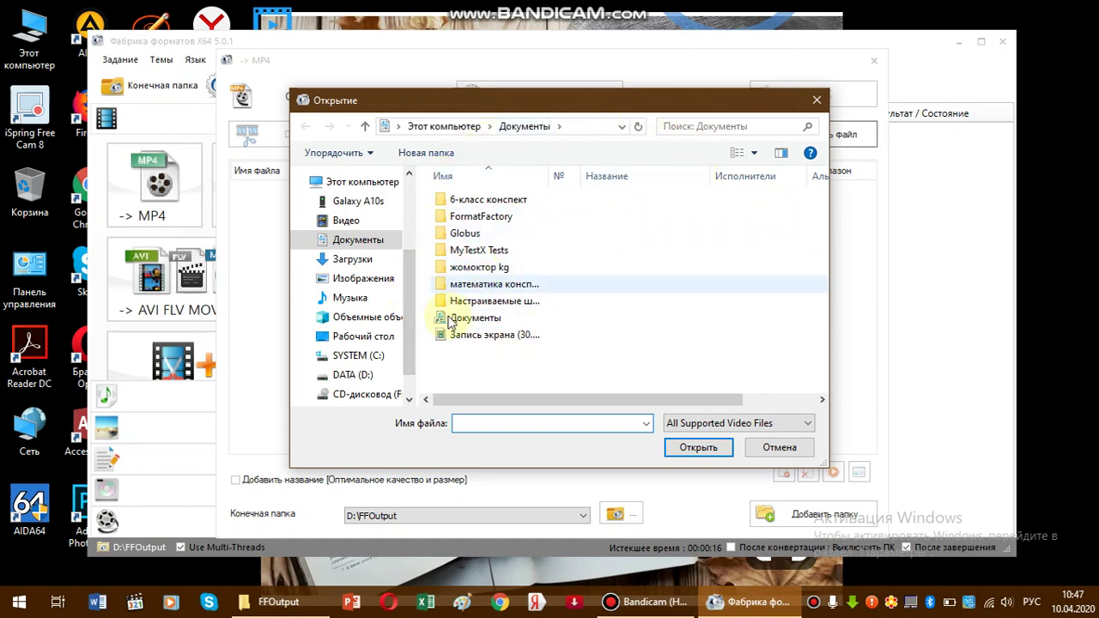
{"action": "left_click", "coordinate": [366, 378]}
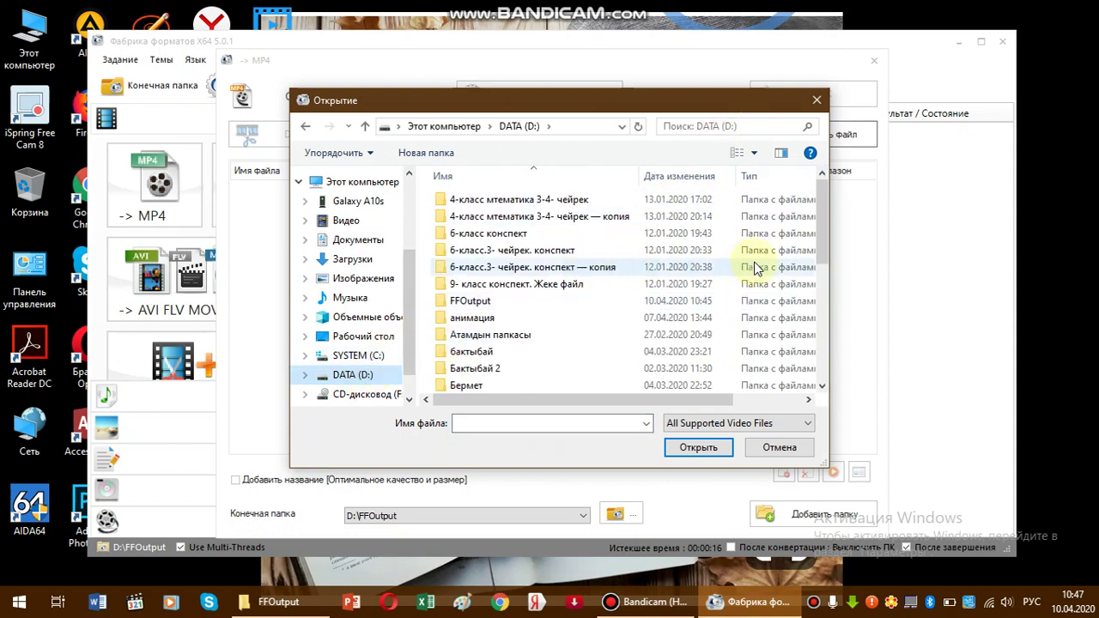
{"action": "left_click_drag", "start_coordinate": [824, 226], "coordinate": [825, 343]}
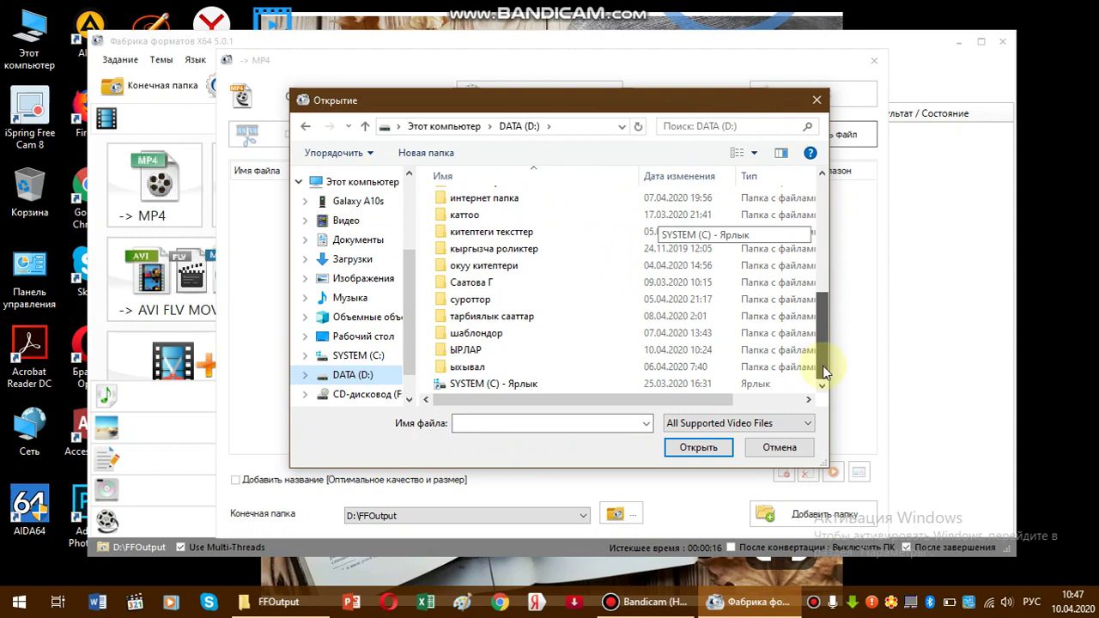
{"action": "double_click", "coordinate": [470, 352]}
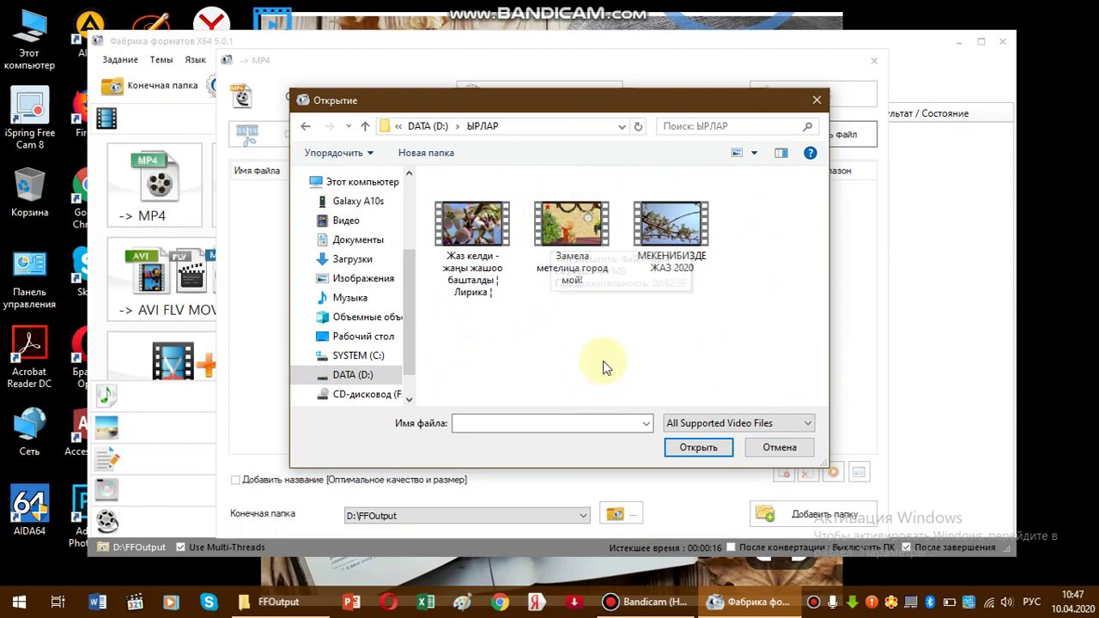
{"action": "left_click", "coordinate": [581, 254]}
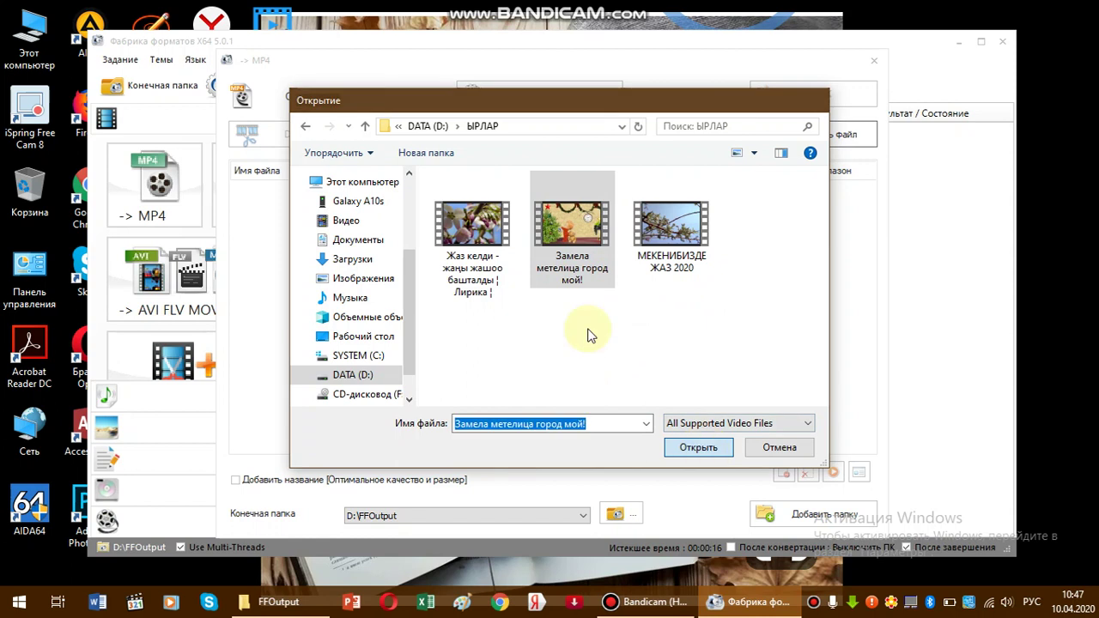
{"action": "left_click", "coordinate": [700, 448]}
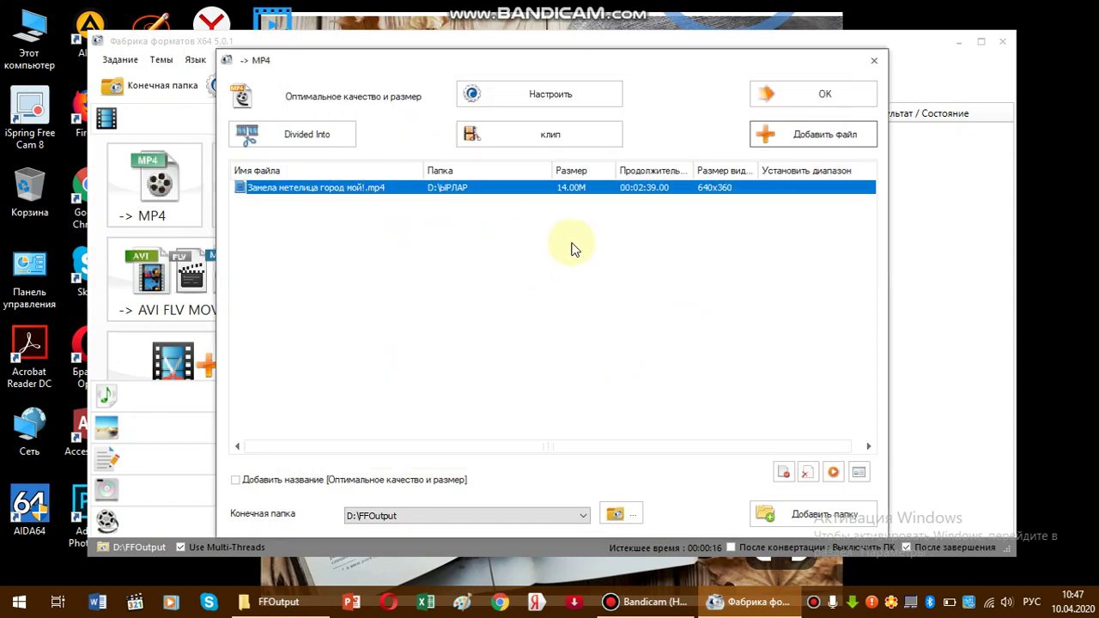
Open the clip editor for Замела метелица город мой!.mp4, pause the preview and set the range's end time to 00:01:00.
{"action": "left_click", "coordinate": [548, 136]}
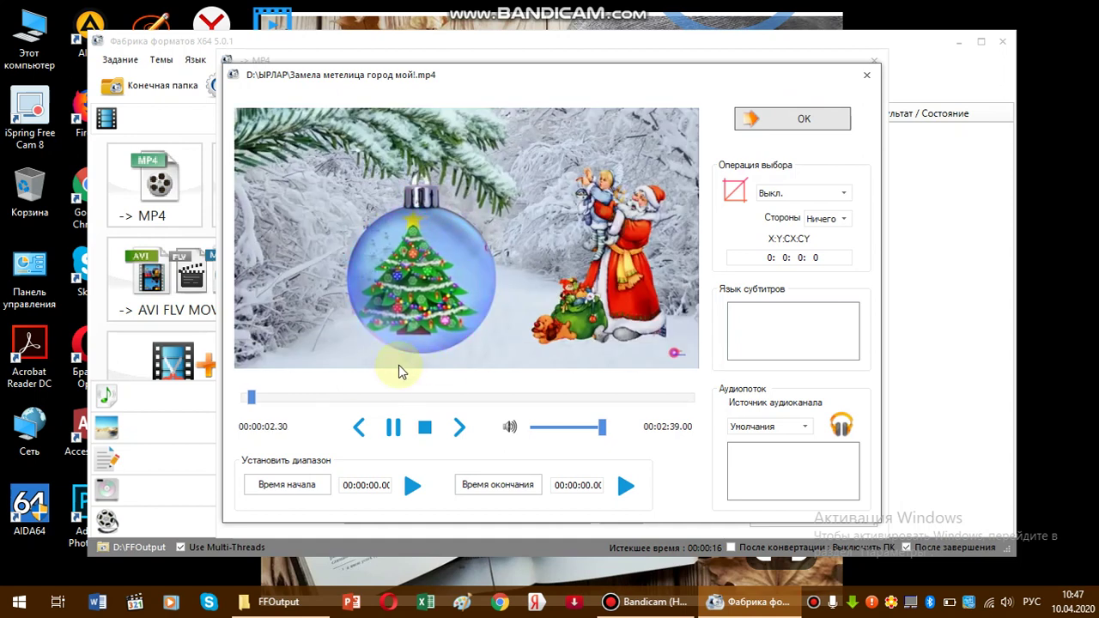
{"action": "left_click", "coordinate": [394, 427]}
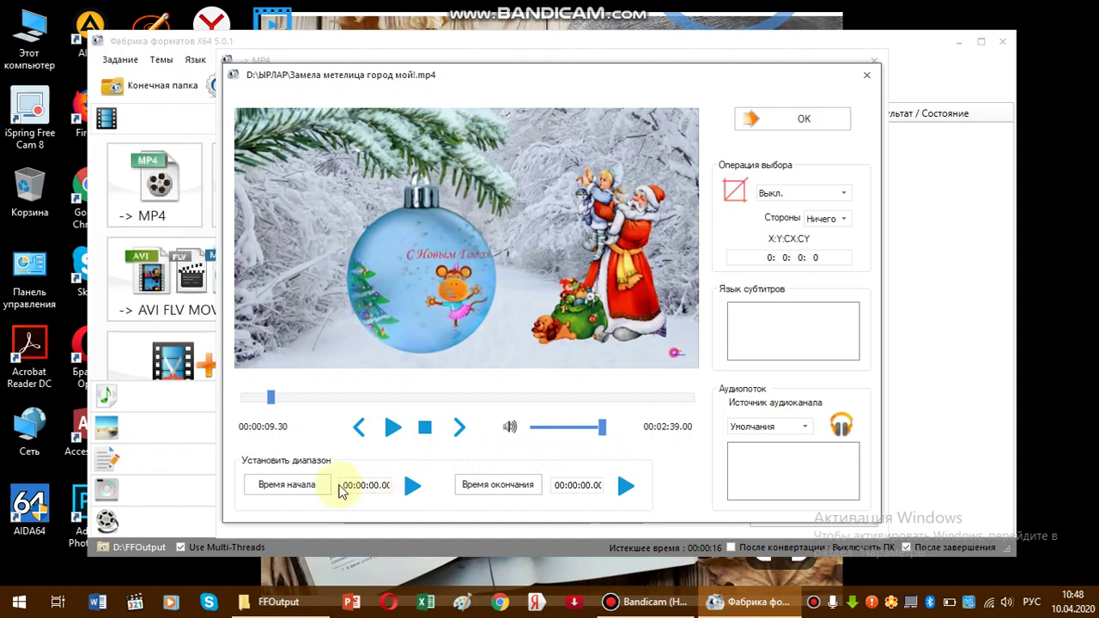
{"action": "left_click", "coordinate": [585, 485]}
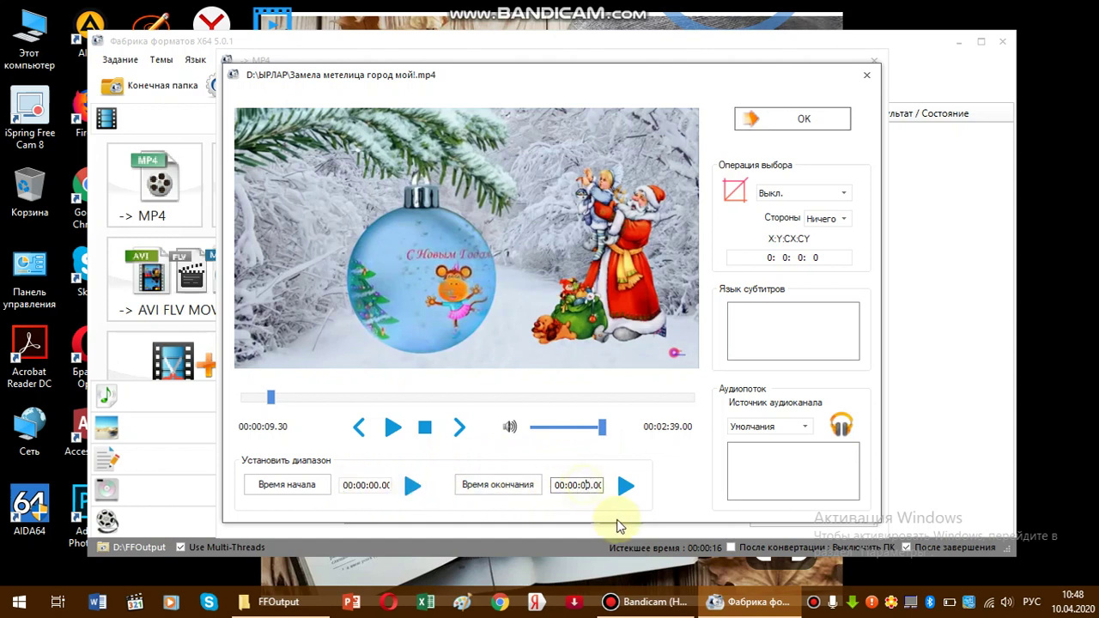
{"action": "type", "text": "1"}
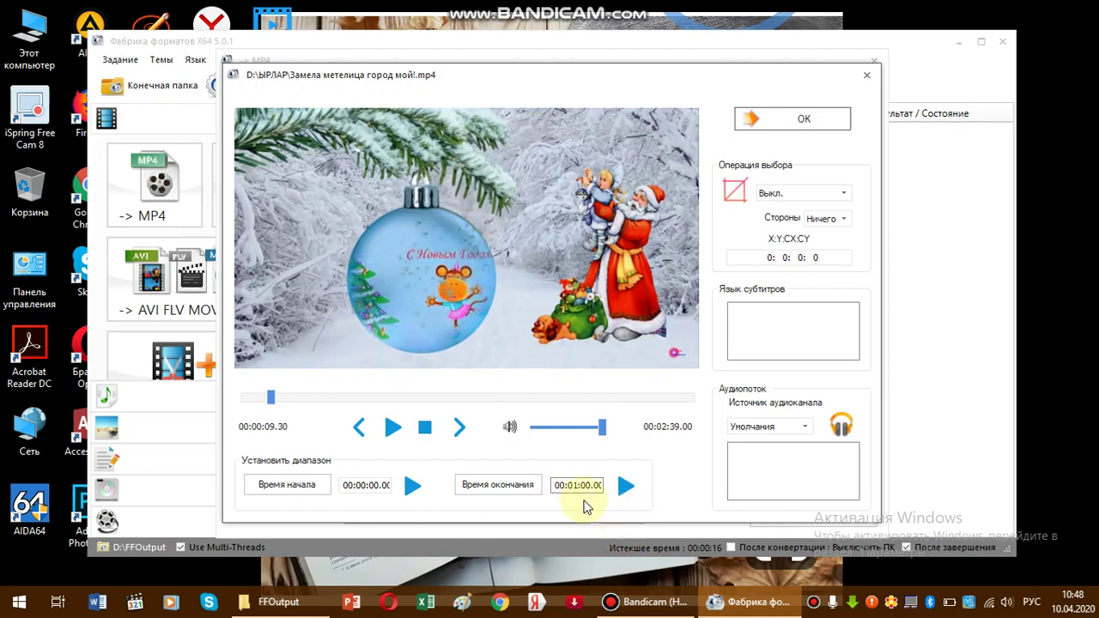
Set the clip range's start time to 00:00:30.
{"action": "left_click", "coordinate": [365, 485]}
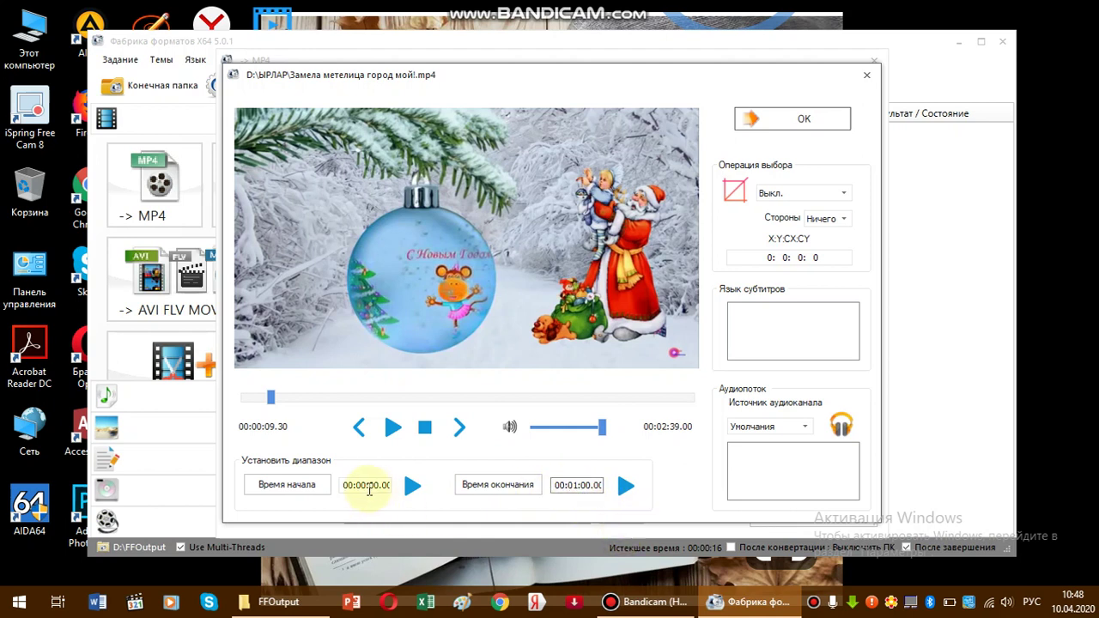
{"action": "left_click", "coordinate": [578, 486]}
{"action": "left_click", "coordinate": [362, 486]}
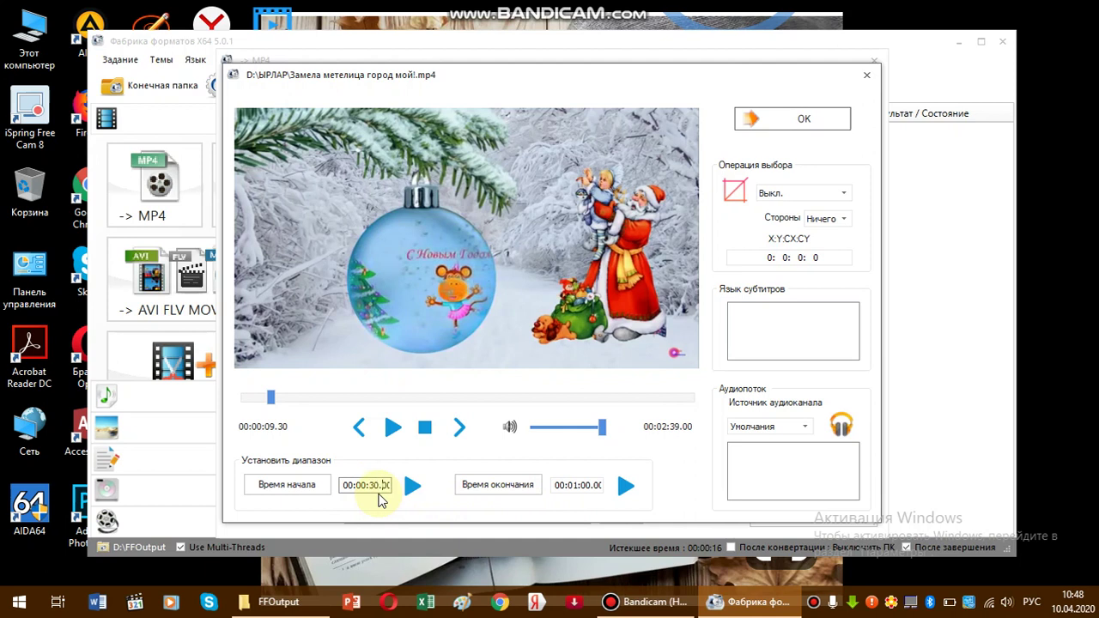
{"action": "left_click", "coordinate": [577, 487]}
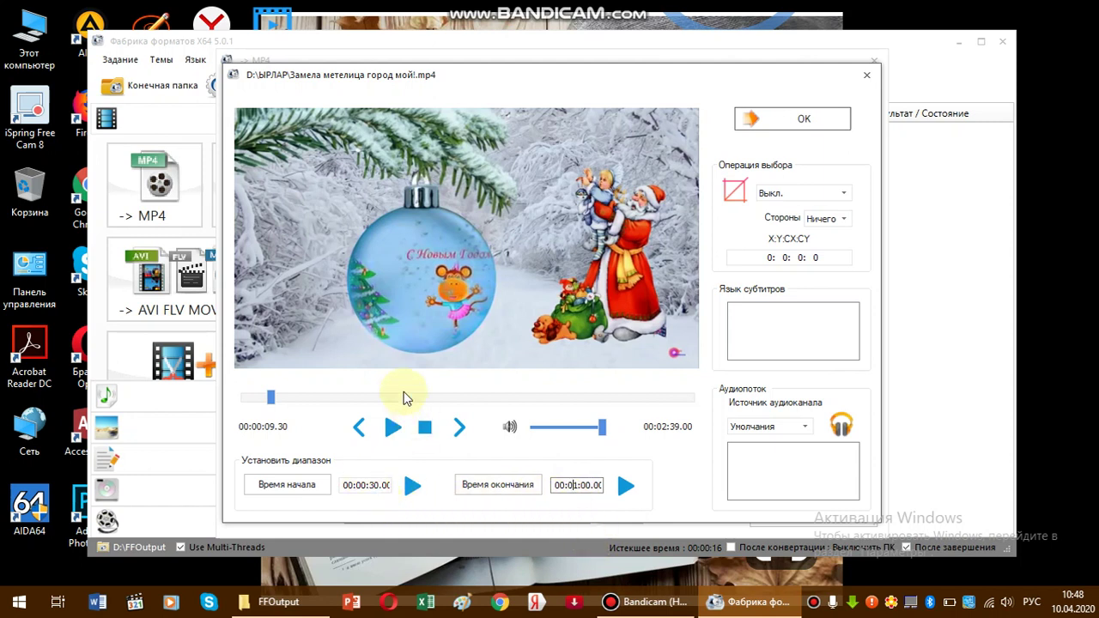
{"action": "left_click", "coordinate": [385, 485]}
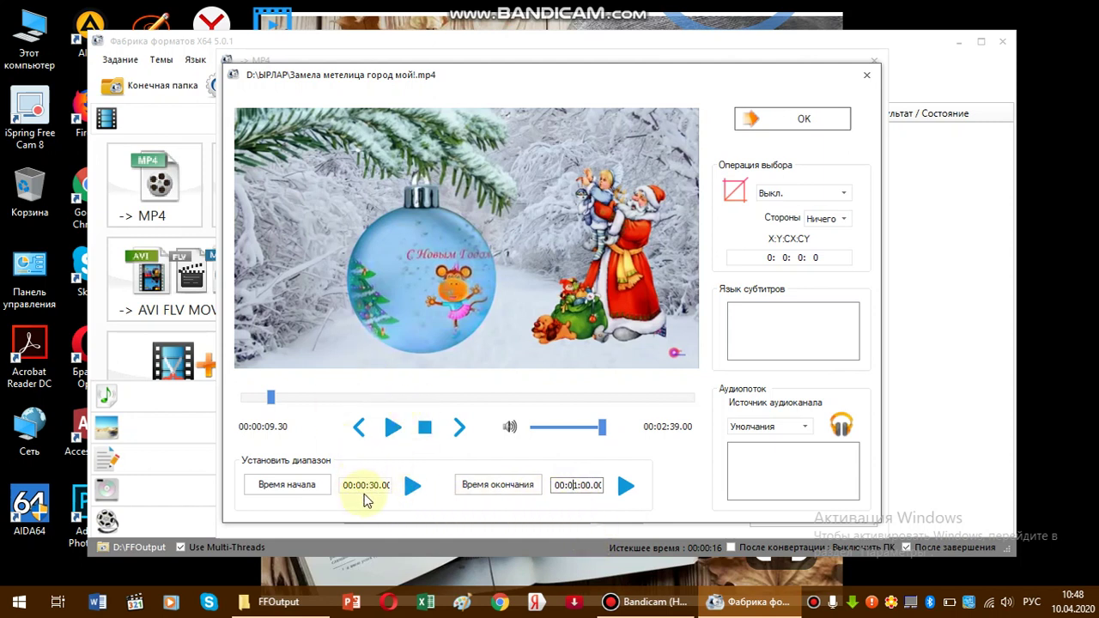
{"action": "left_click", "coordinate": [578, 483]}
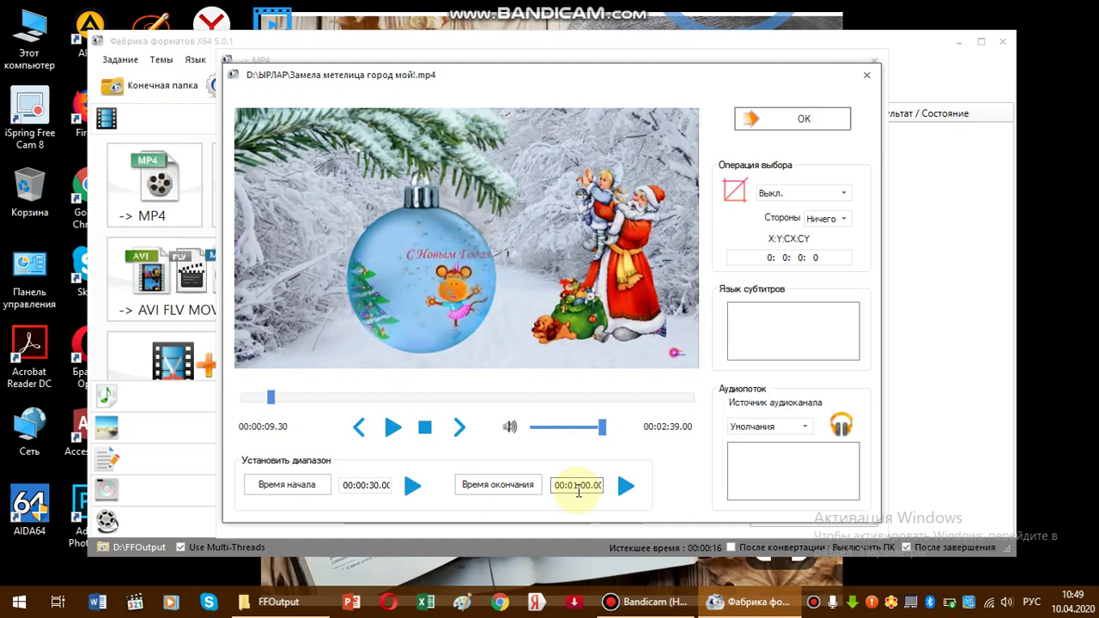
{"action": "left_click", "coordinate": [646, 603]}
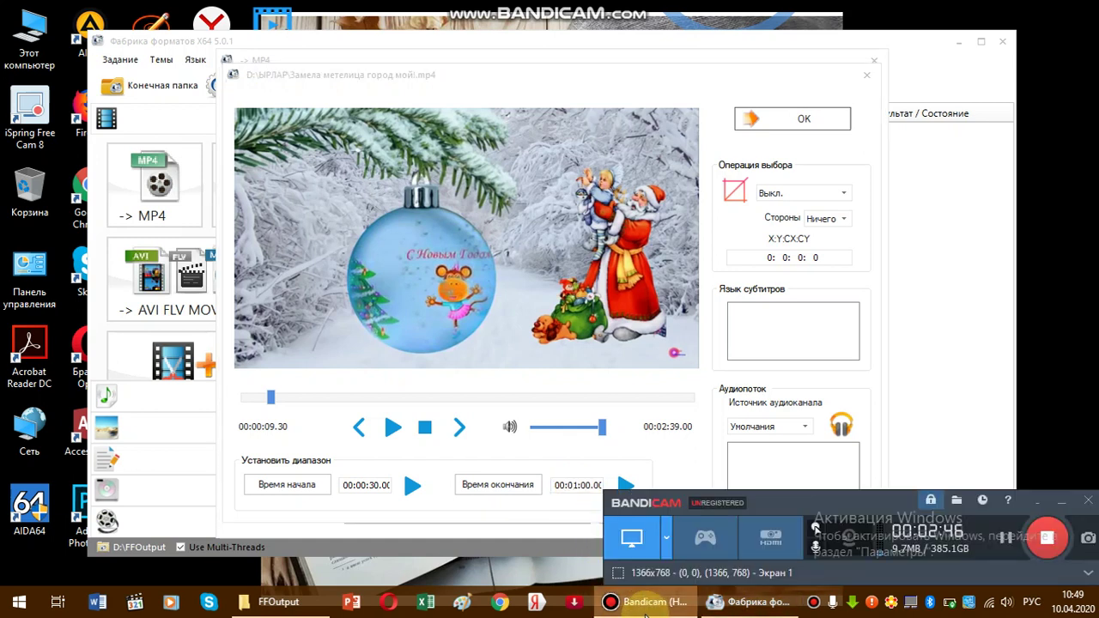
{"action": "left_click", "coordinate": [1062, 547]}
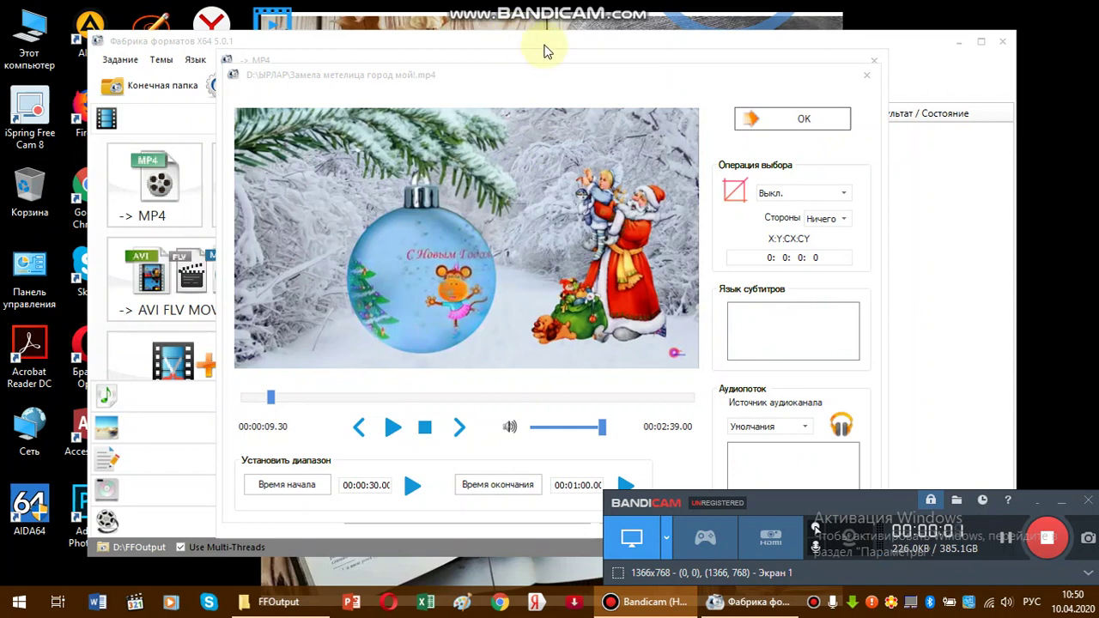
{"action": "left_click", "coordinate": [545, 43]}
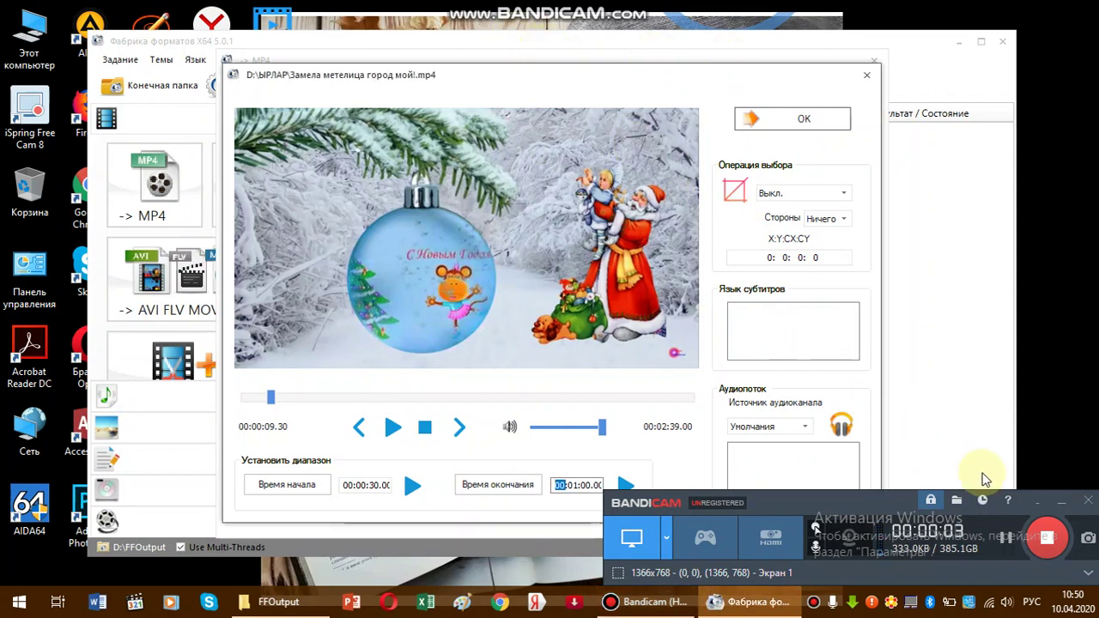
{"action": "left_click", "coordinate": [1065, 509]}
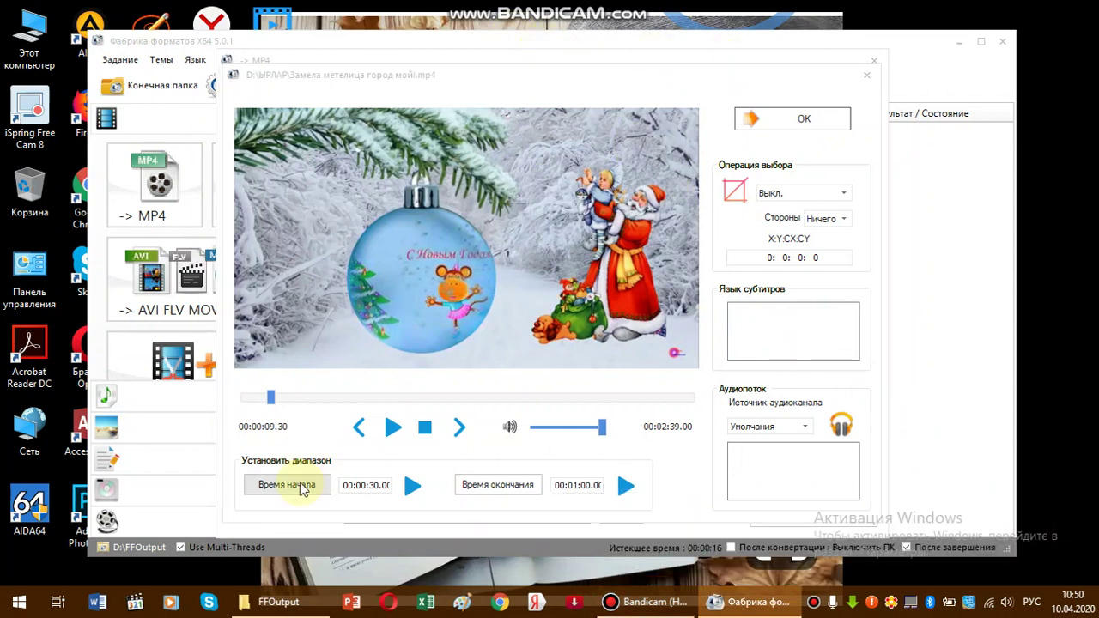
Reset the clip range's start time to 00:00:00.
{"action": "left_click", "coordinate": [369, 485]}
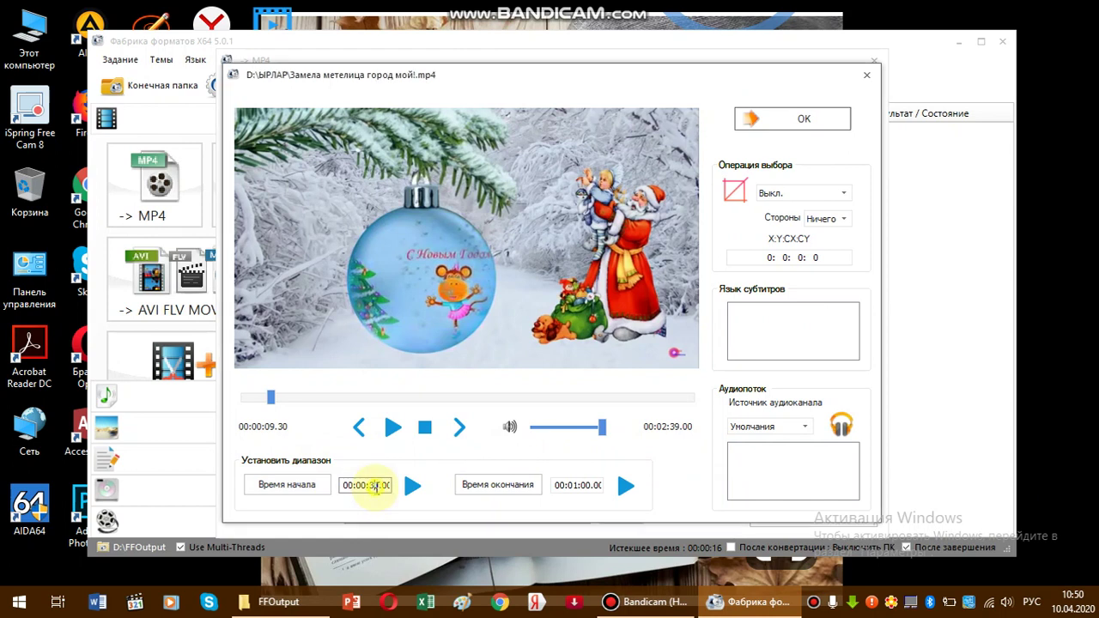
{"action": "key", "text": "BackSpace"}
{"action": "key", "text": "BackSpace"}
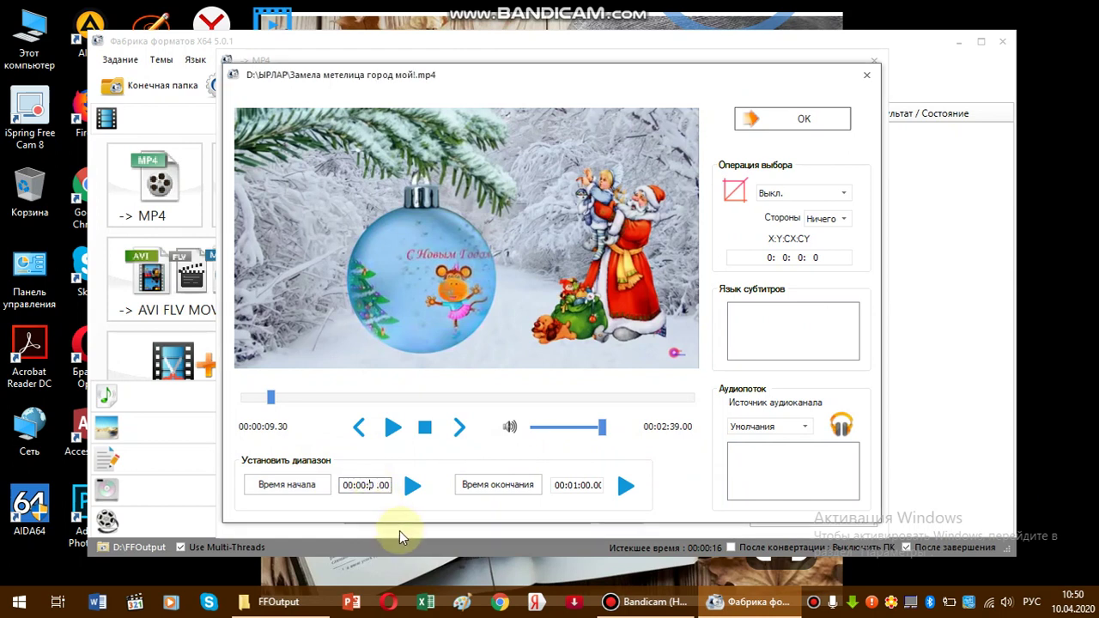
{"action": "type", "text": "00"}
{"action": "left_click", "coordinate": [579, 485]}
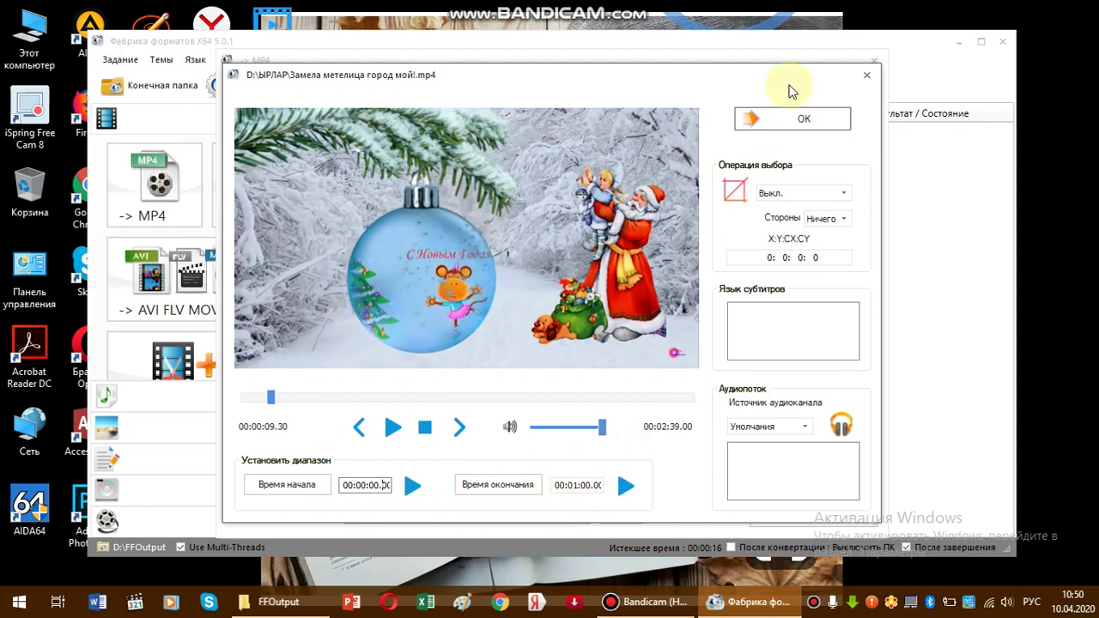
Confirm the clip range and the MP4 task, and start the conversion.
{"action": "left_click", "coordinate": [785, 116]}
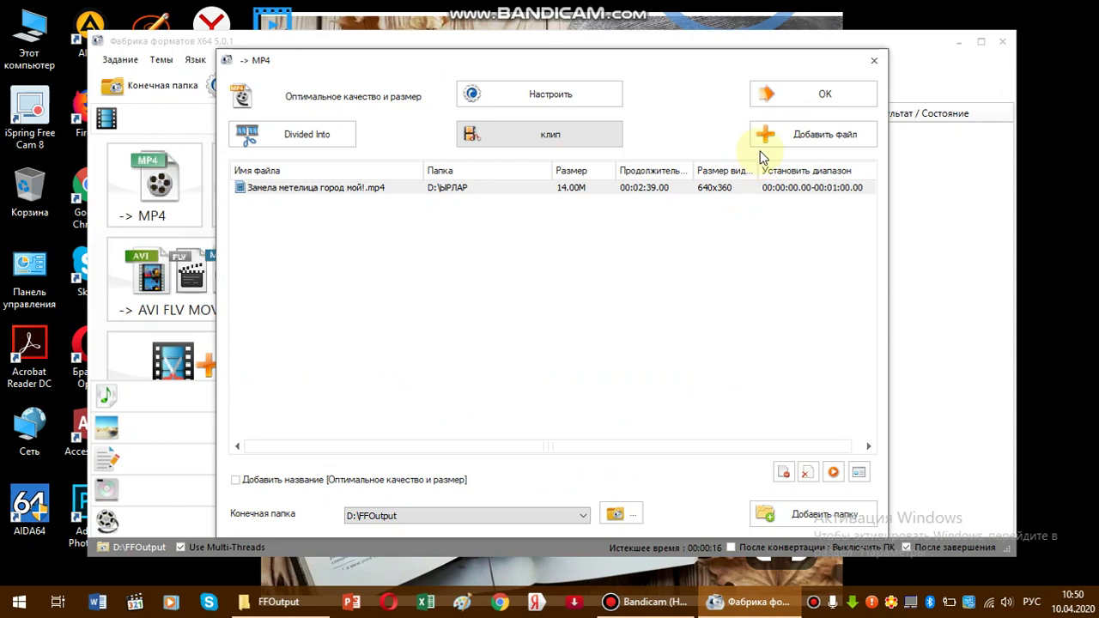
{"action": "left_click", "coordinate": [819, 99]}
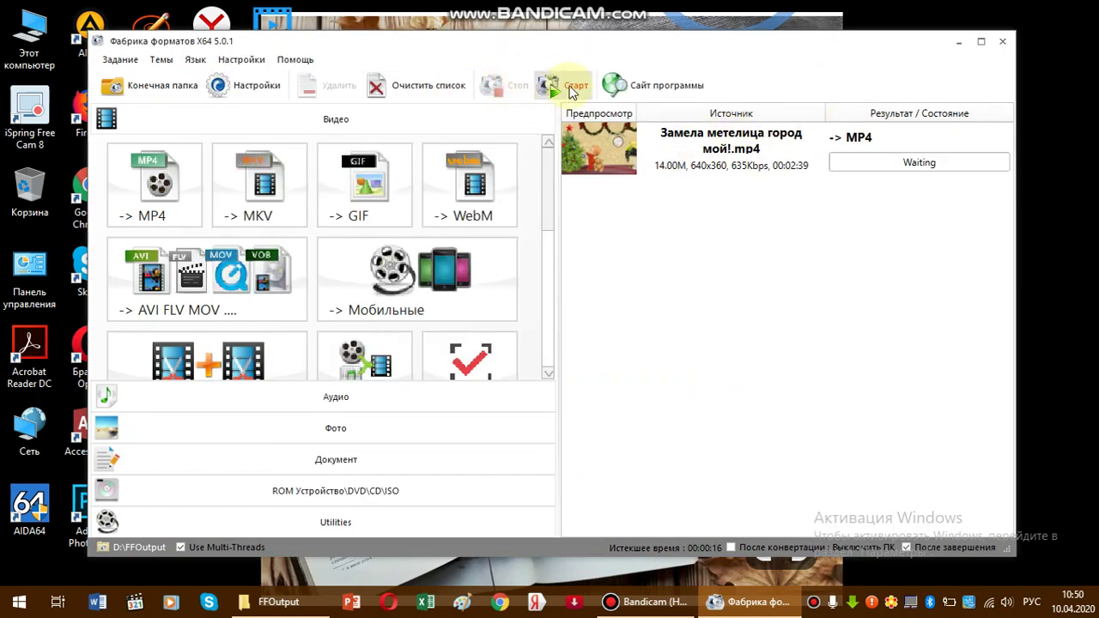
{"action": "left_click", "coordinate": [570, 89]}
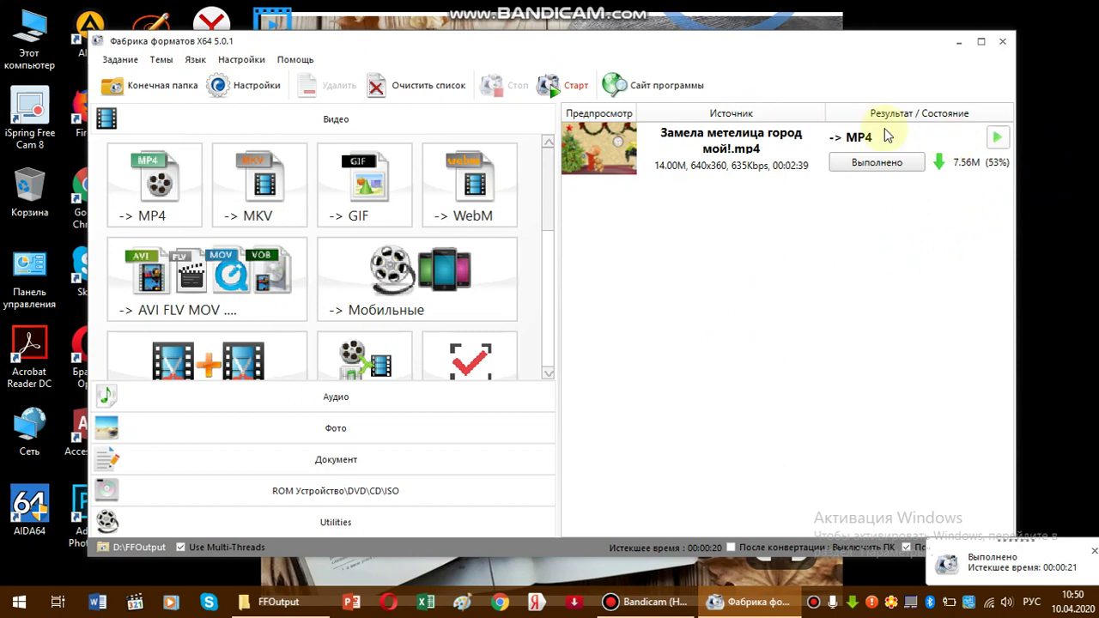
Switch to File Explorer, play the clipped video from D:\FFOutput full screen, skip through to near its end and close the player.
{"action": "left_click", "coordinate": [295, 605]}
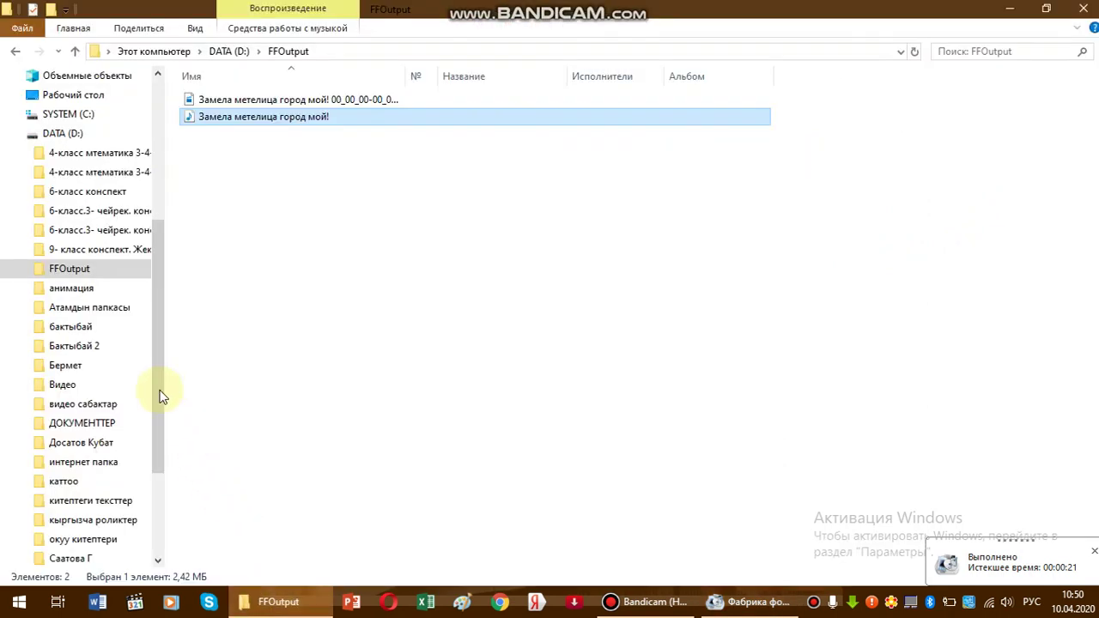
{"action": "left_click", "coordinate": [78, 275]}
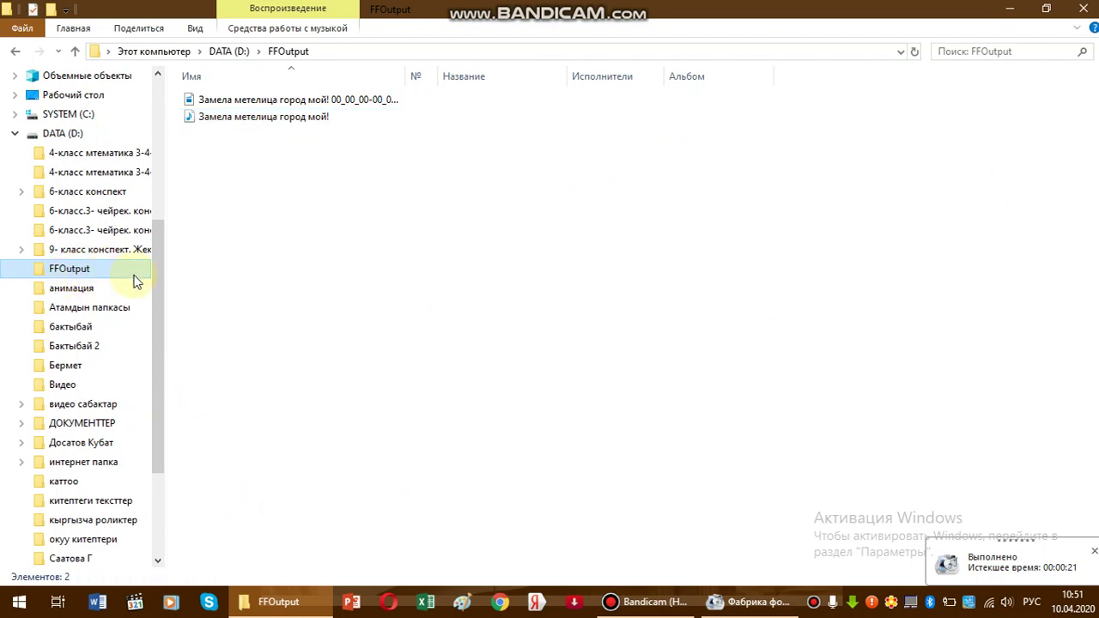
{"action": "left_click", "coordinate": [291, 107]}
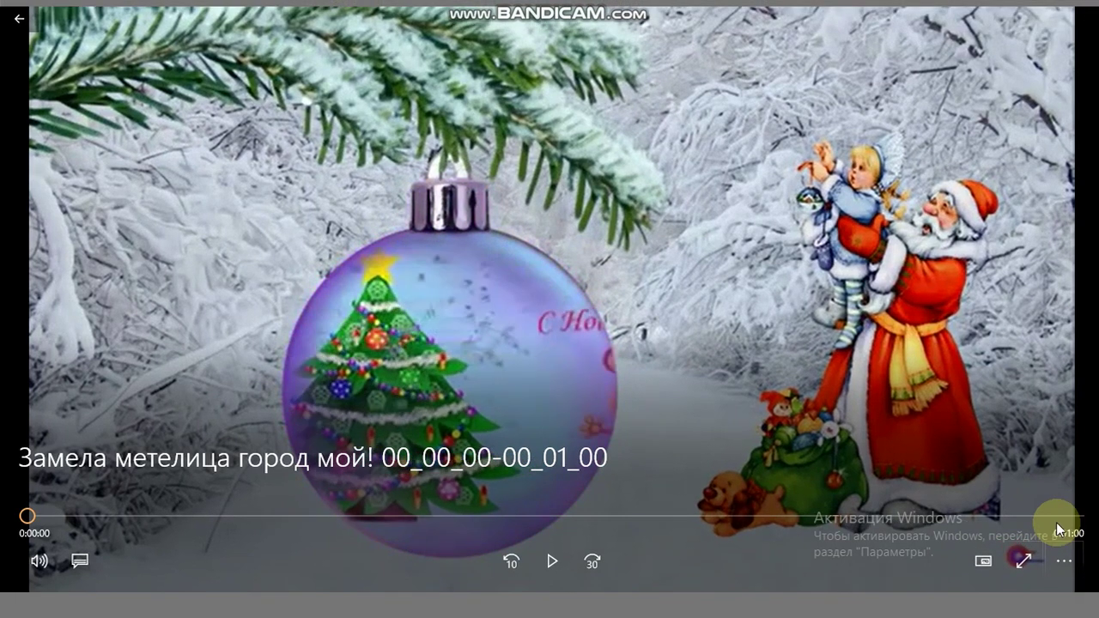
{"action": "double_click", "coordinate": [1053, 531]}
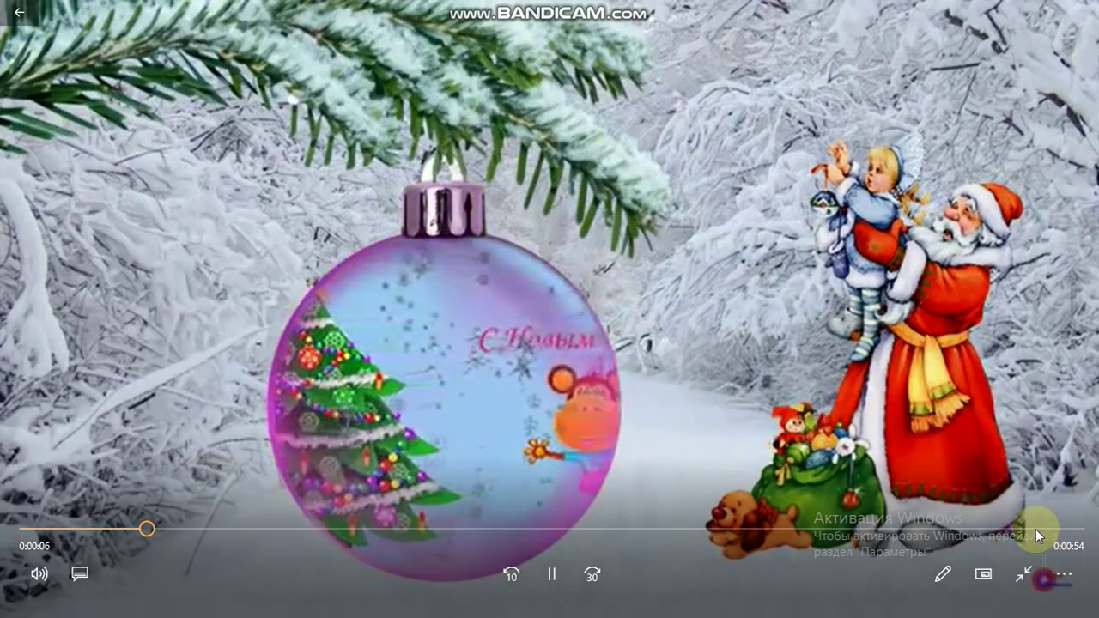
{"action": "left_click", "coordinate": [816, 528]}
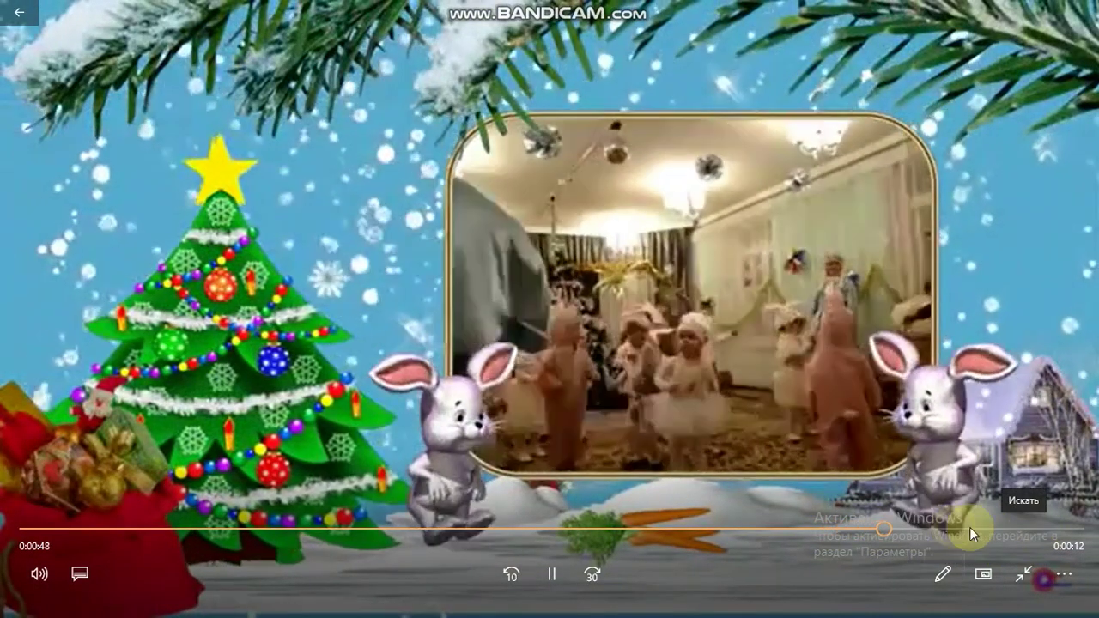
{"action": "left_click", "coordinate": [969, 528]}
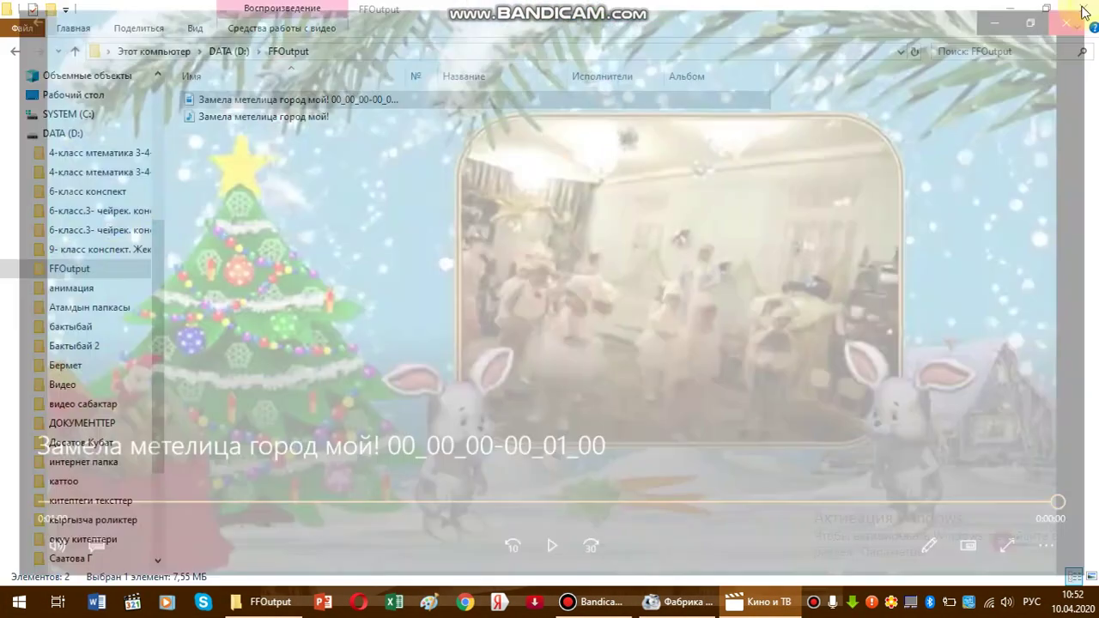
{"action": "left_click", "coordinate": [1084, 13]}
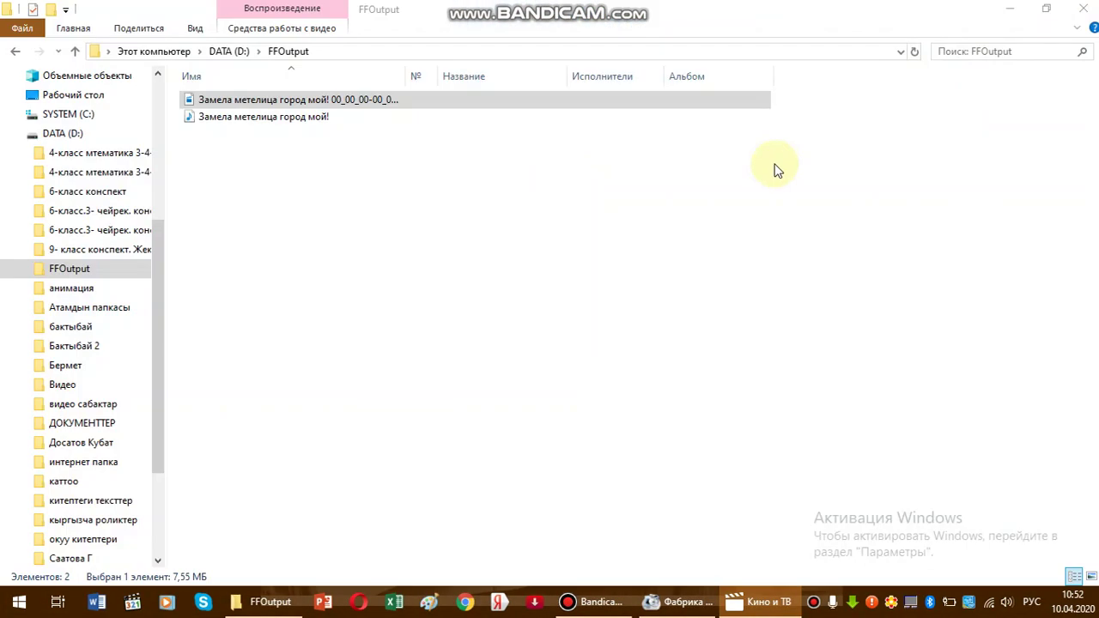
Switch back to Format Factory, clear the task list and open the Объединить видео & клип tool in the Видео category.
{"action": "left_click", "coordinate": [730, 602]}
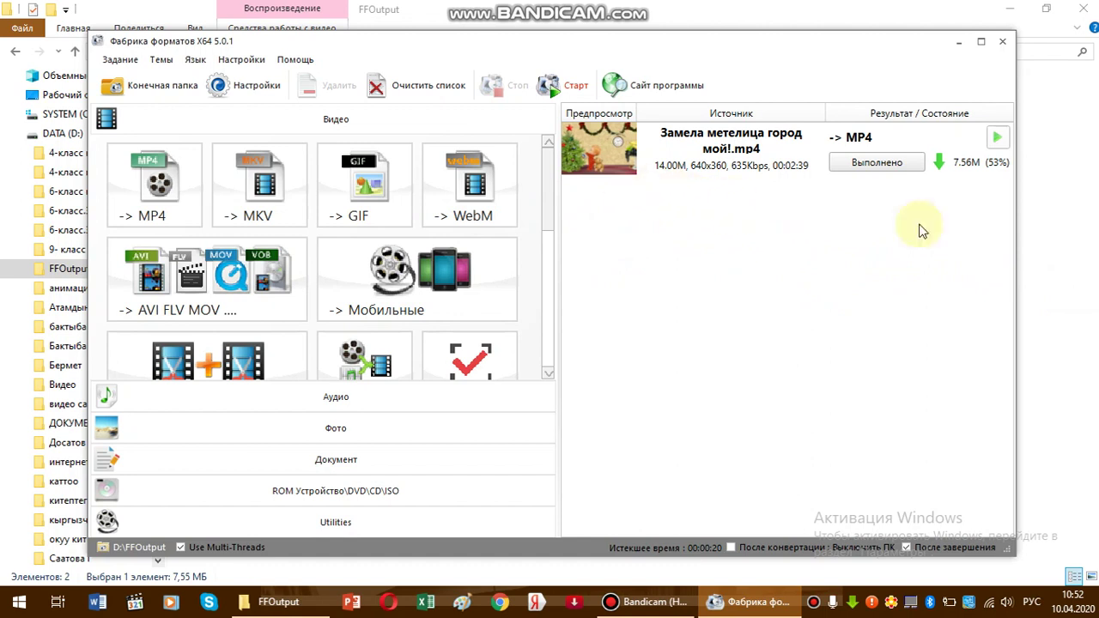
{"action": "left_click", "coordinate": [438, 91]}
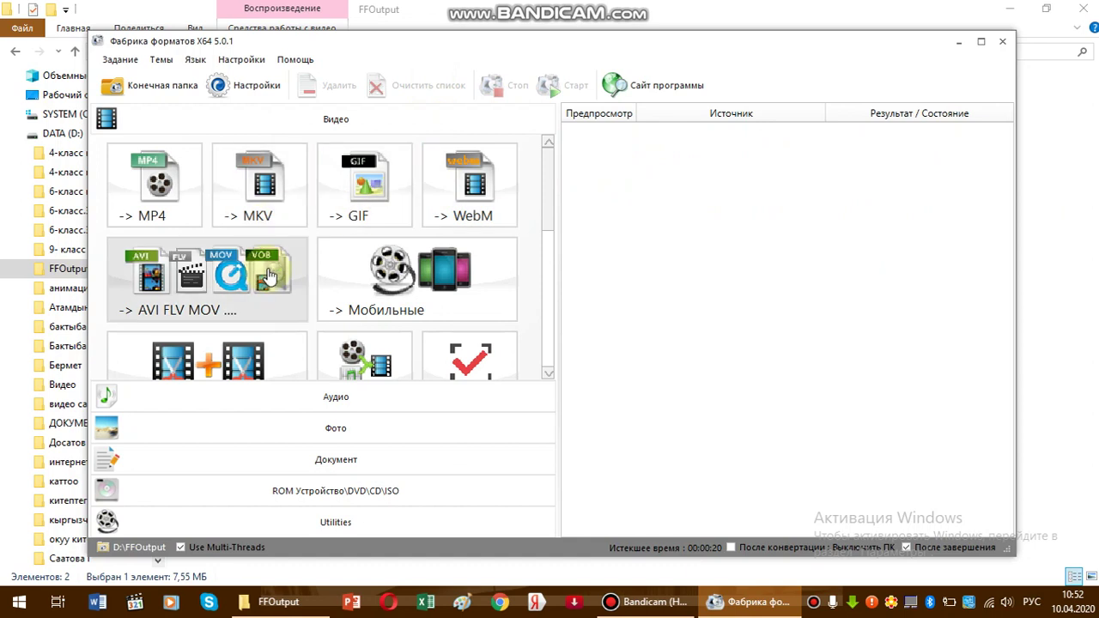
{"action": "scroll", "coordinate": [269, 274], "scroll_direction": "down", "scroll_amount": 1}
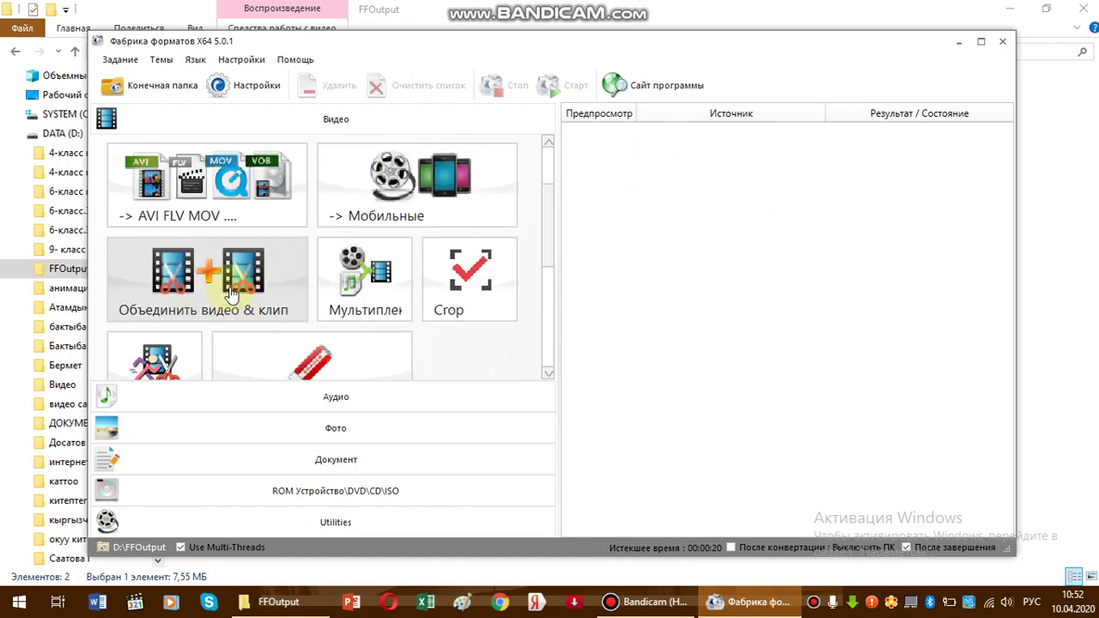
{"action": "left_click", "coordinate": [232, 296]}
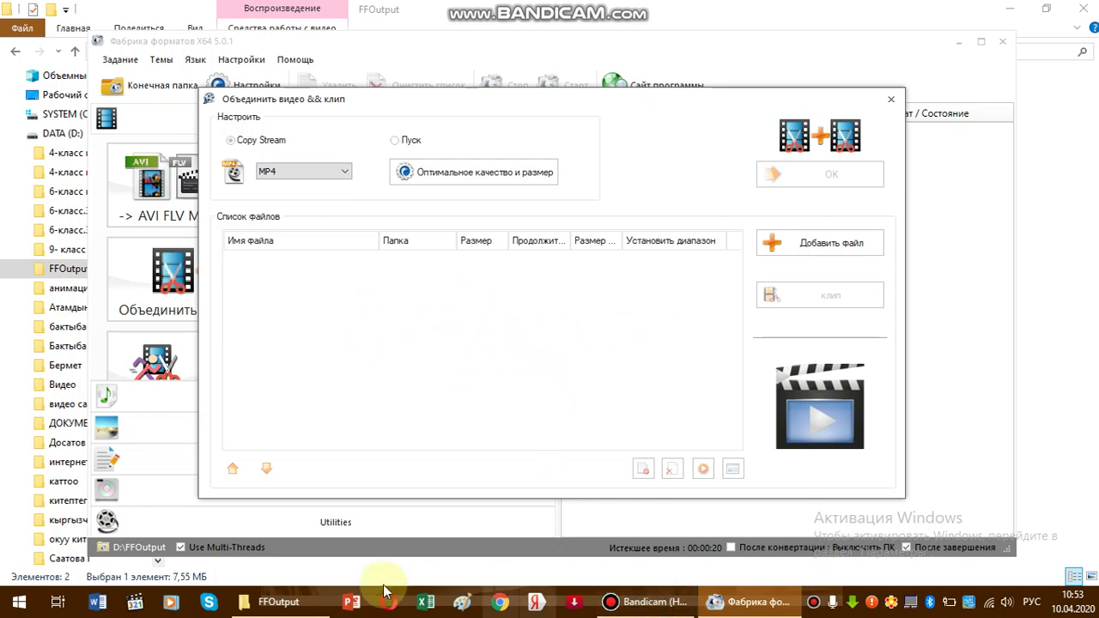
Add the video starting with "Жаз келди - жаңы жашоо" from the ЫРЛАР folder on drive D: to the video joiner's file list.
{"action": "left_click", "coordinate": [269, 604]}
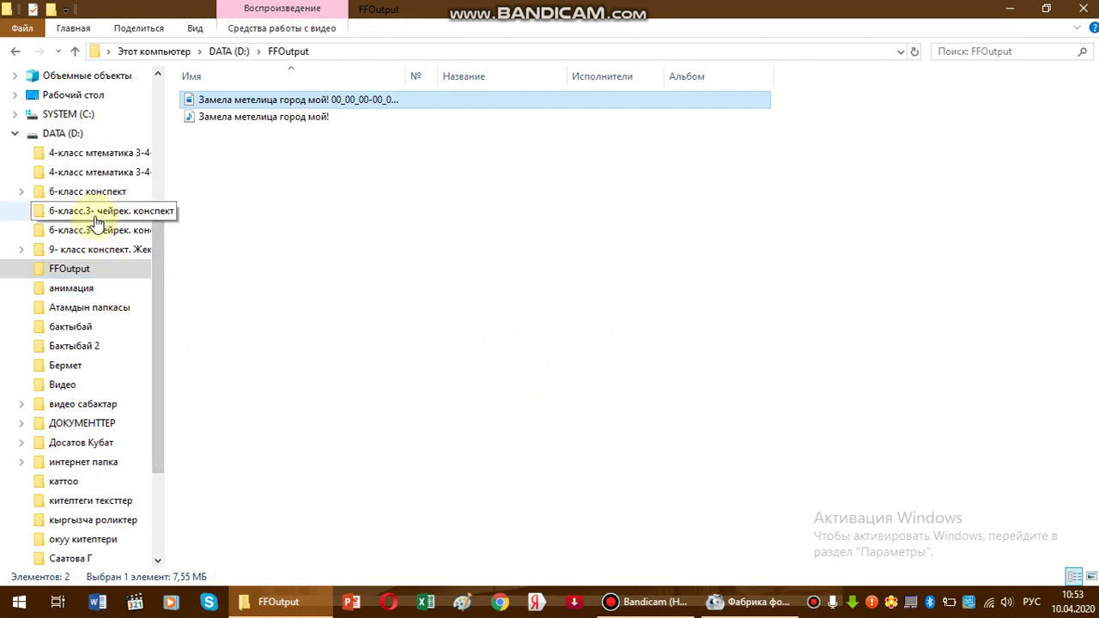
{"action": "scroll", "coordinate": [82, 515], "scroll_direction": "down", "scroll_amount": 1}
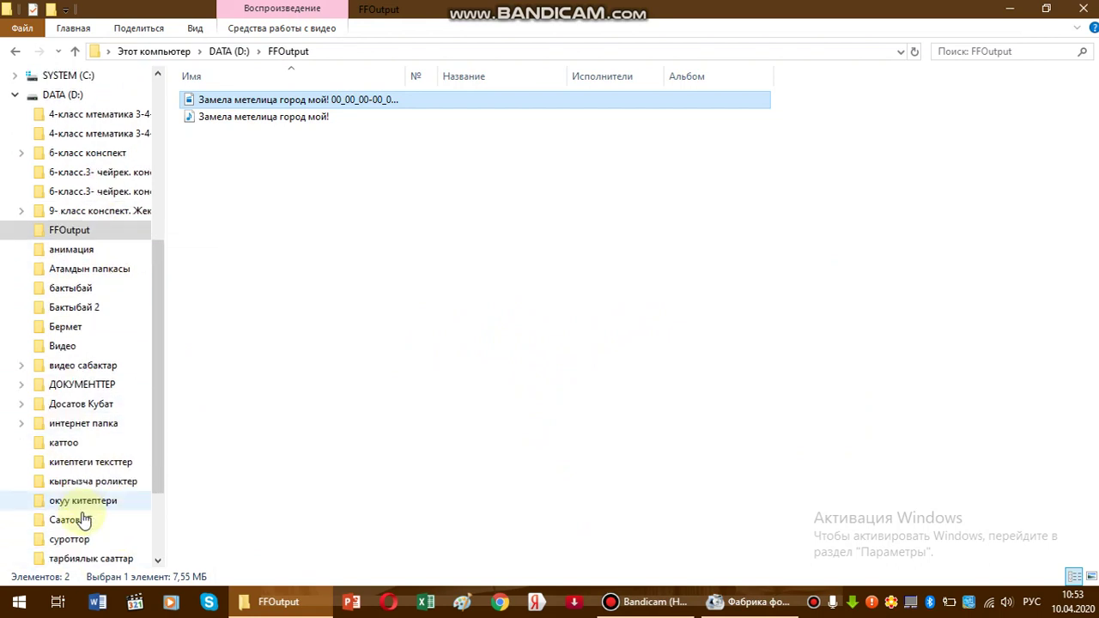
{"action": "scroll", "coordinate": [81, 550], "scroll_direction": "down", "scroll_amount": 1}
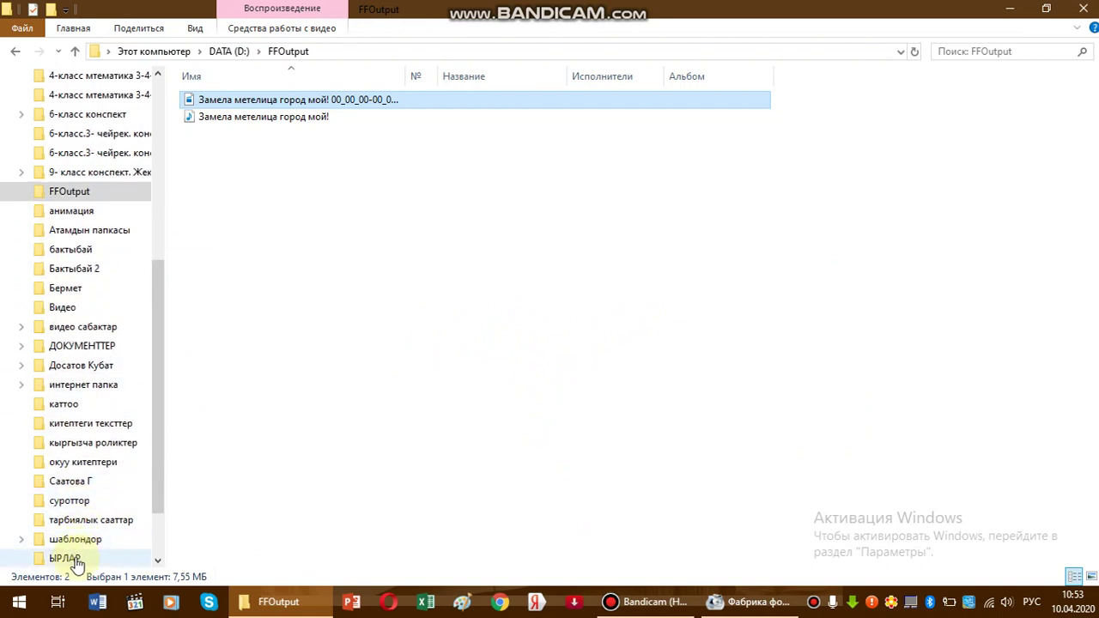
{"action": "left_click", "coordinate": [73, 559]}
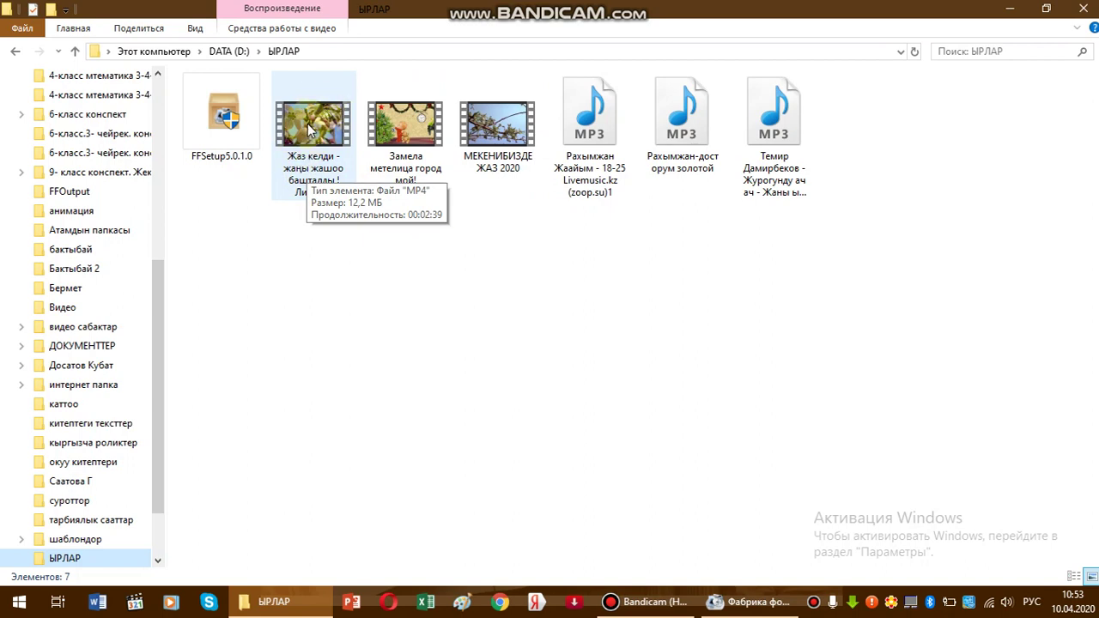
{"action": "left_click_drag", "start_coordinate": [308, 143], "coordinate": [430, 303]}
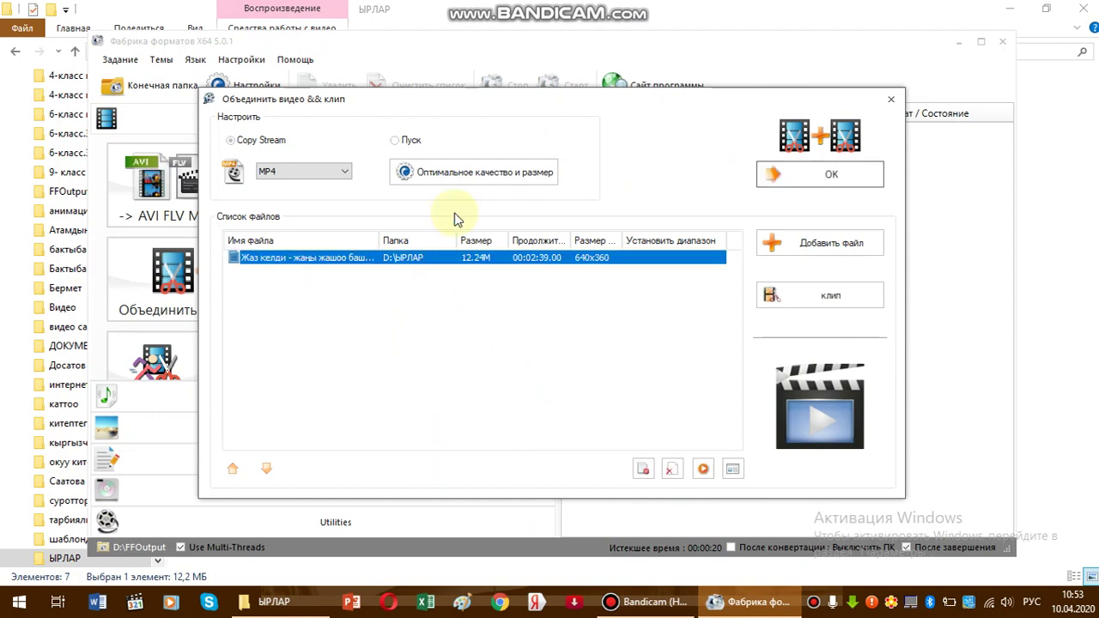
Add the video МЕКЕНИБИЗДЕ ЖАЗ 2020 from the ЫРЛАР folder in File Explorer to the Format Factory joiner's file list.
{"action": "left_click", "coordinate": [490, 34]}
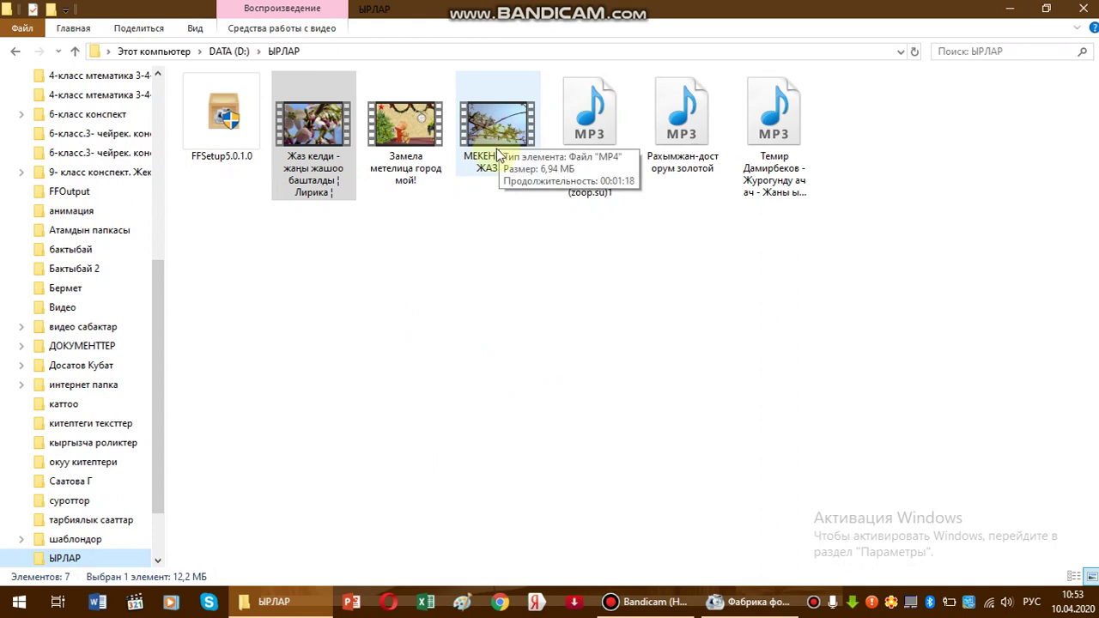
{"action": "left_click_drag", "start_coordinate": [490, 142], "coordinate": [538, 375]}
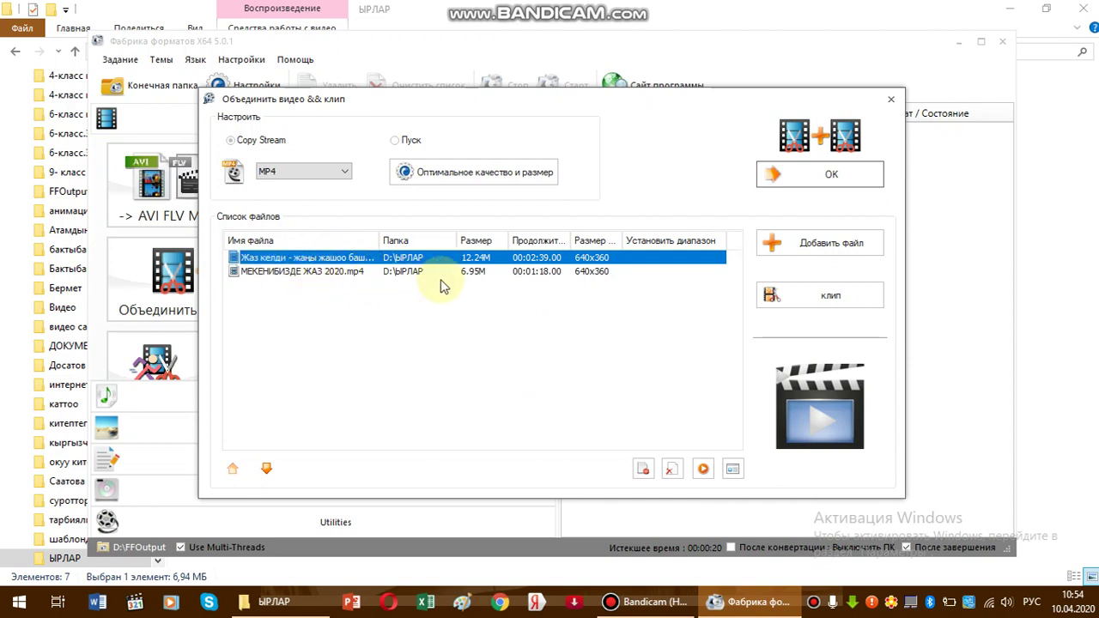
Confirm the MP4 join task for the two videos with the Пуск option instead of Copy Stream, and start the conversion.
{"action": "left_click", "coordinate": [825, 177]}
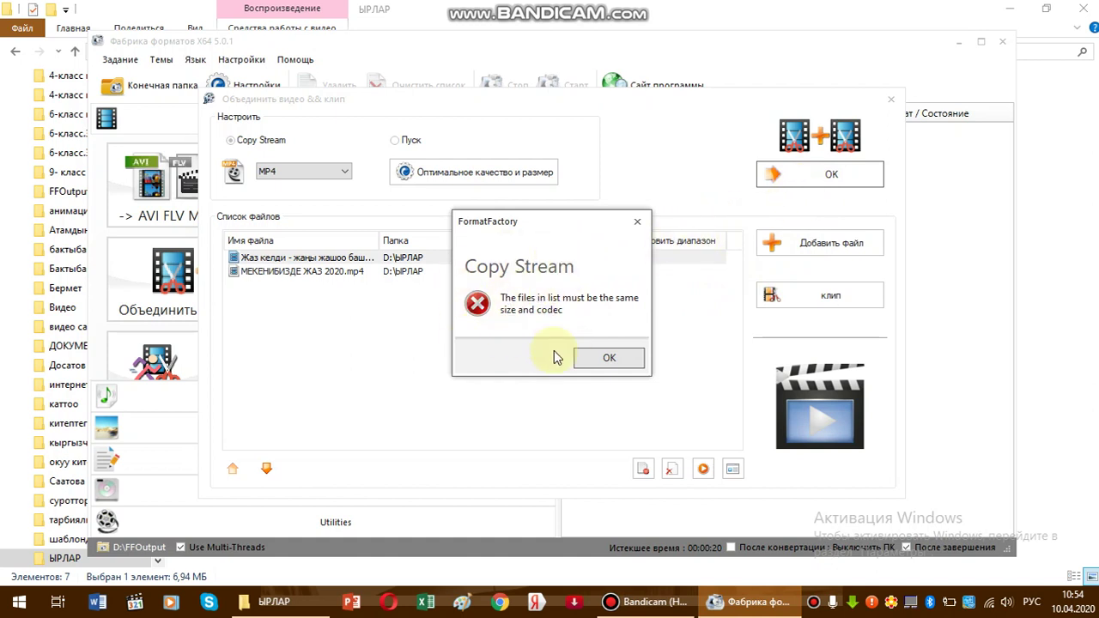
{"action": "left_click", "coordinate": [637, 225]}
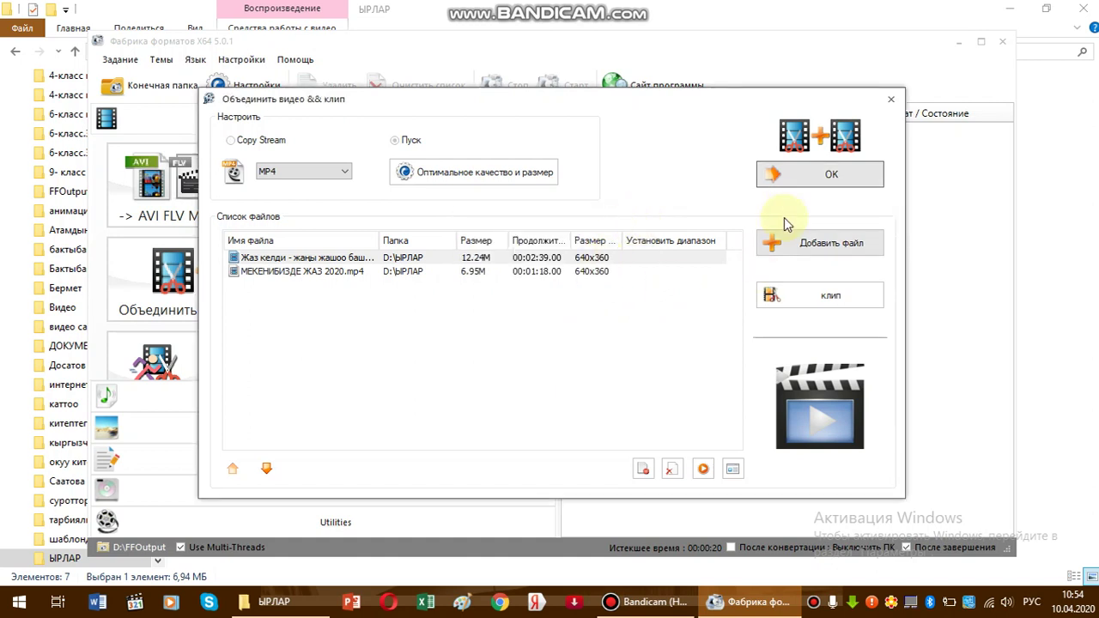
{"action": "left_click", "coordinate": [816, 177]}
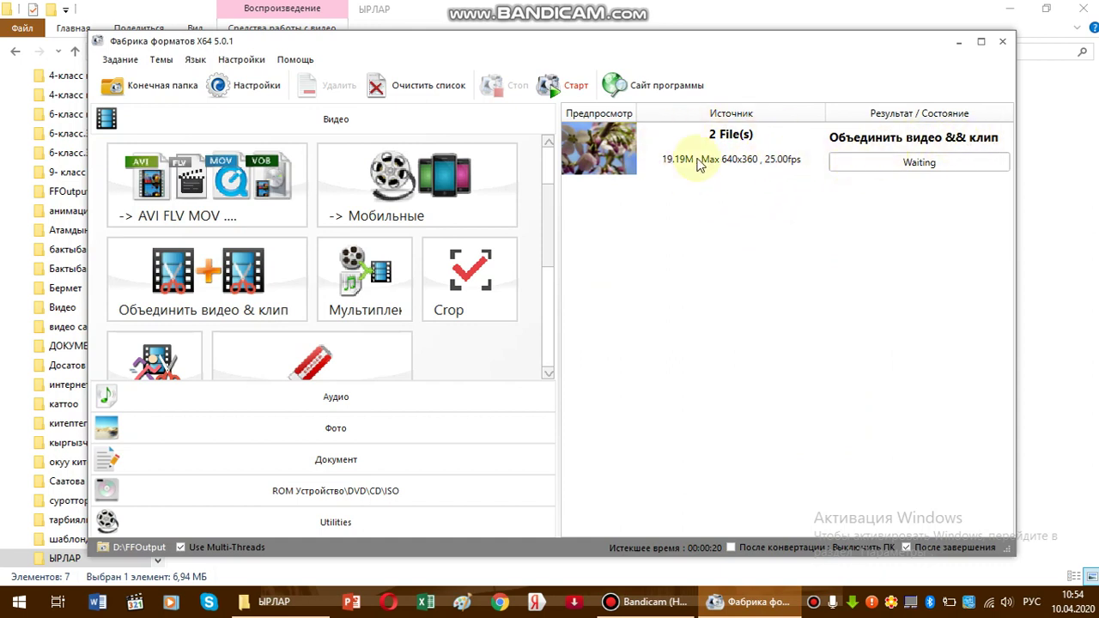
{"action": "left_click", "coordinate": [561, 95]}
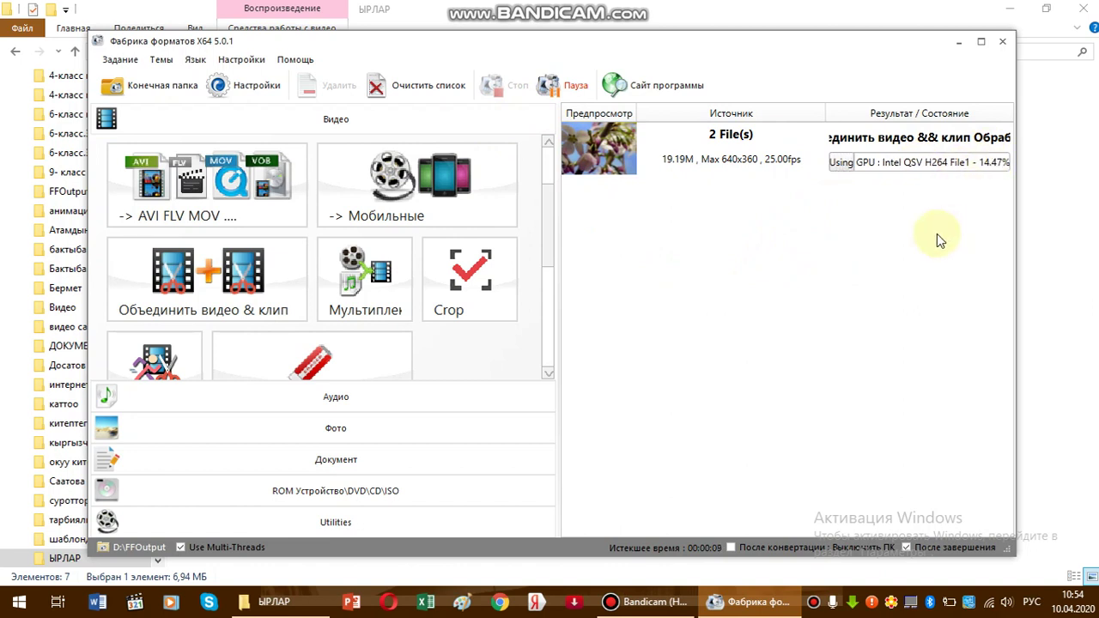
{"action": "left_click", "coordinate": [653, 602]}
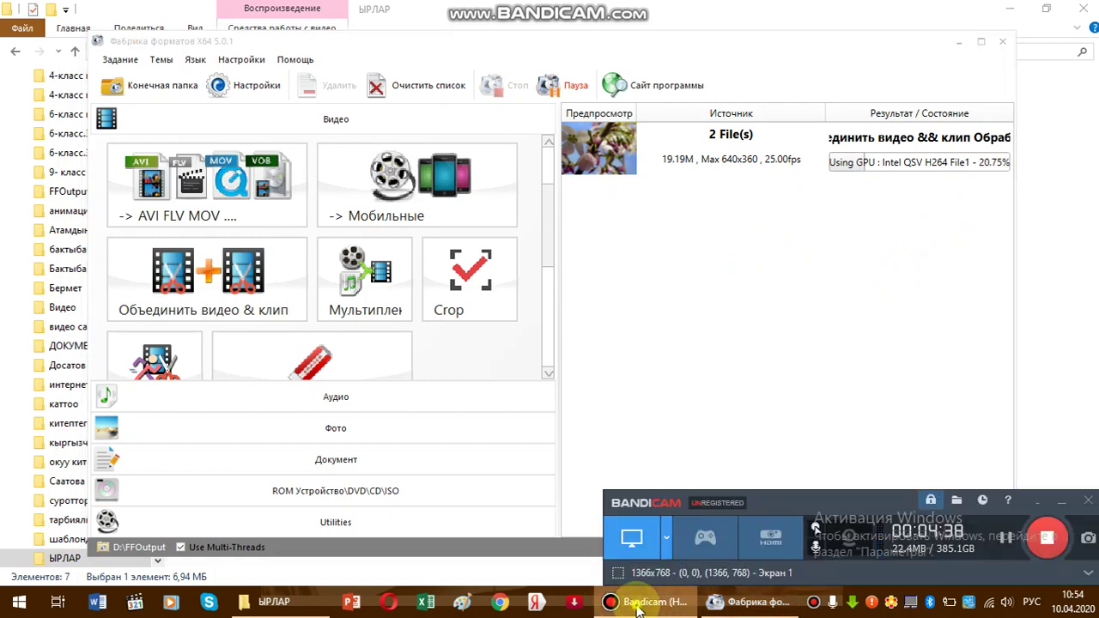
{"action": "left_click", "coordinate": [638, 605]}
{"action": "mouse_move", "coordinate": [678, 604]}
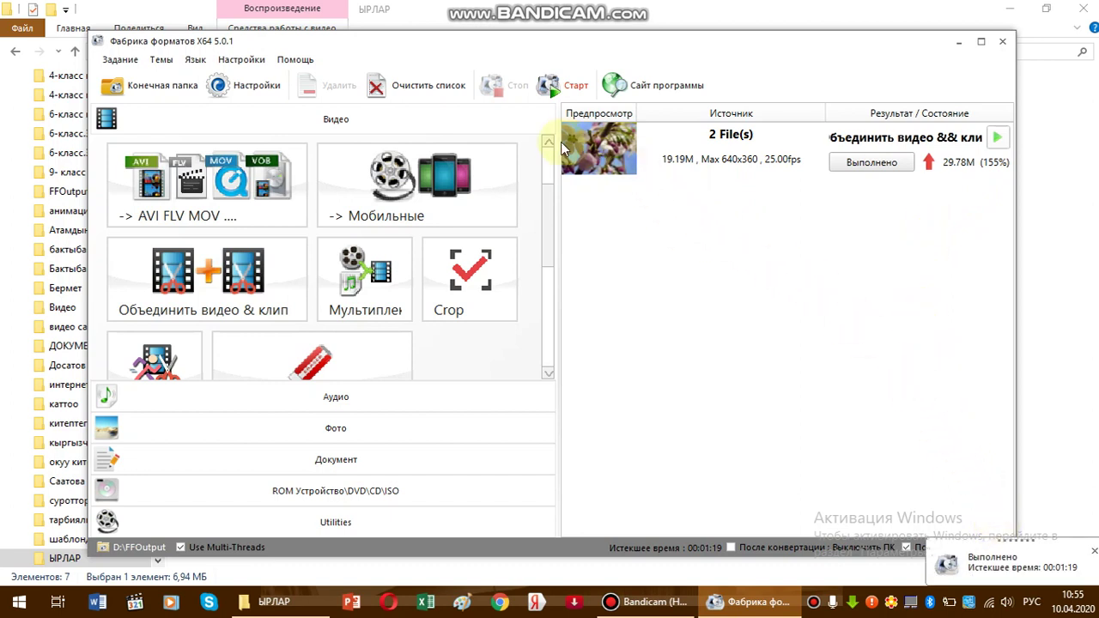
Clear the Format Factory task list, switch to File Explorer and open the D:\FFOutput folder.
{"action": "left_click", "coordinate": [436, 90]}
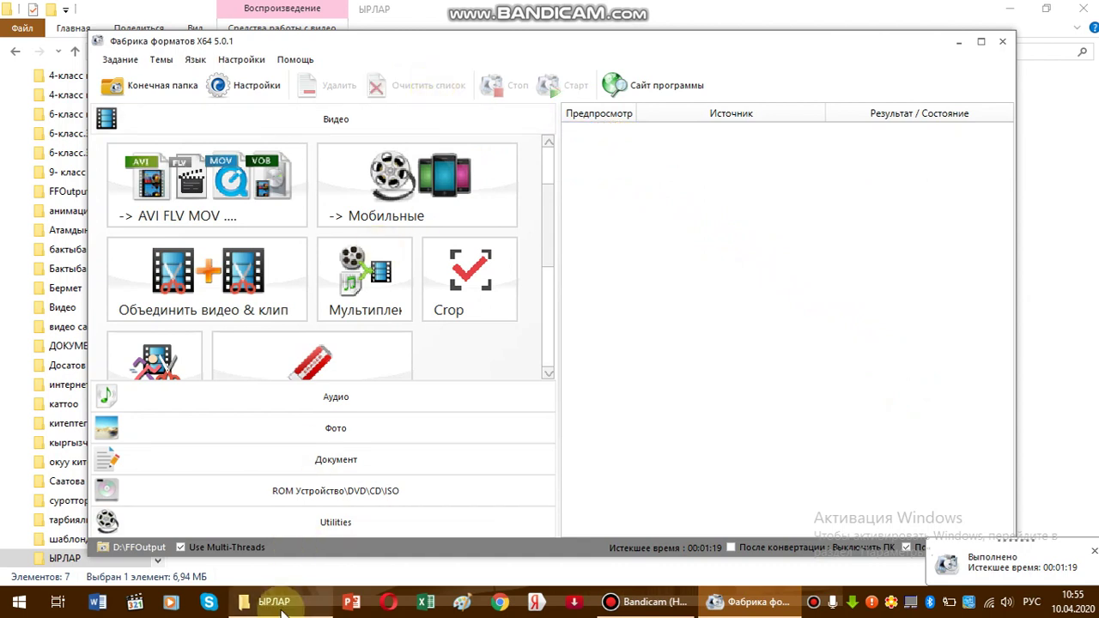
{"action": "mouse_move", "coordinate": [282, 604]}
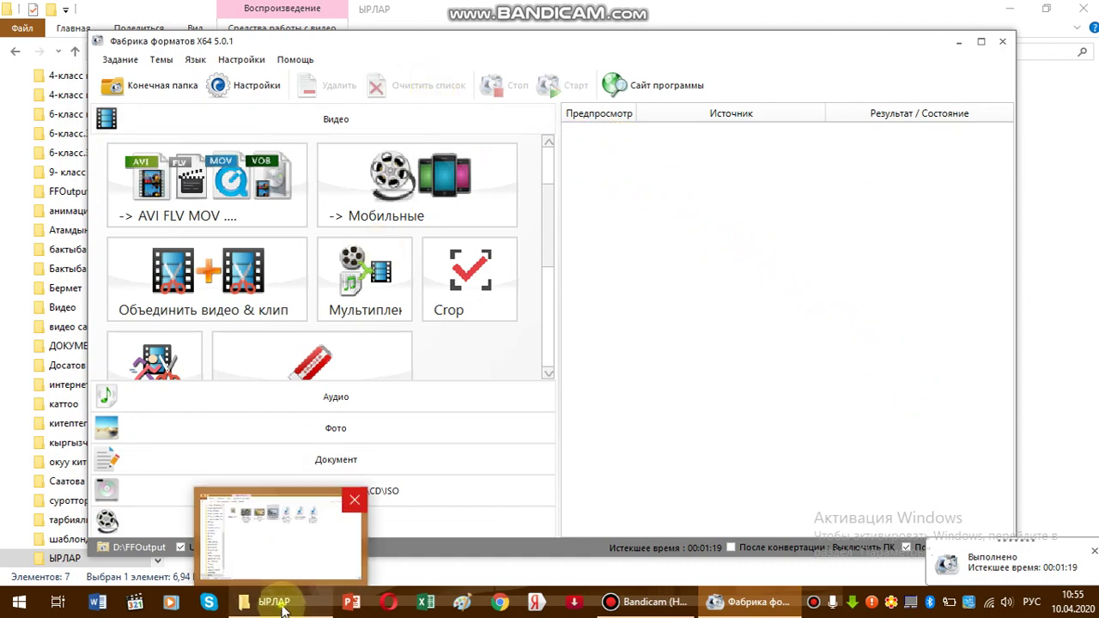
{"action": "left_click", "coordinate": [282, 605]}
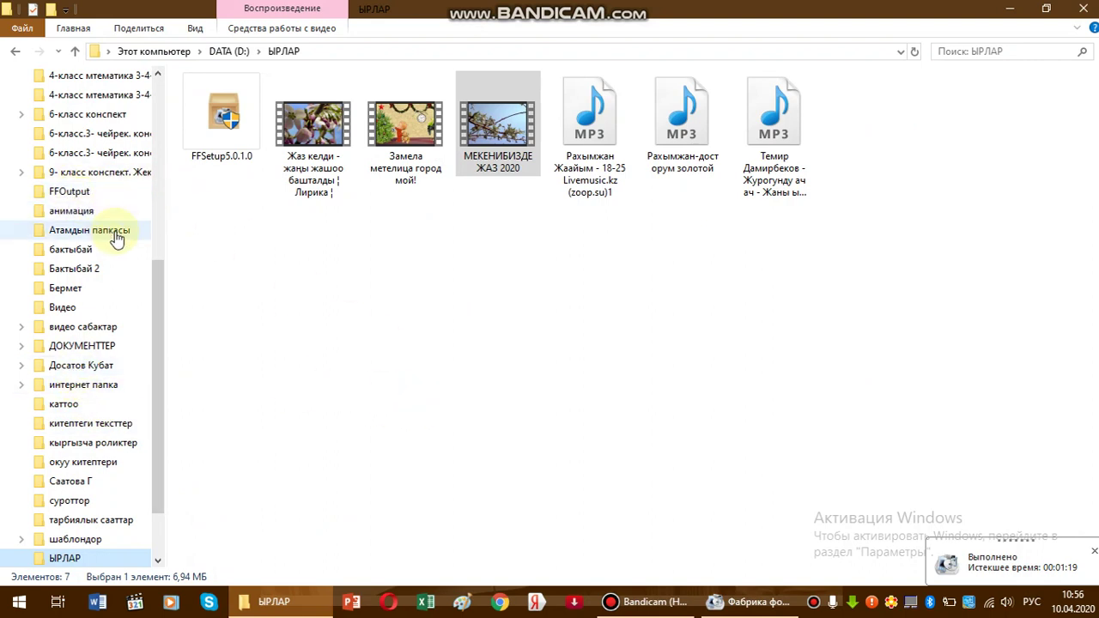
{"action": "left_click", "coordinate": [77, 192]}
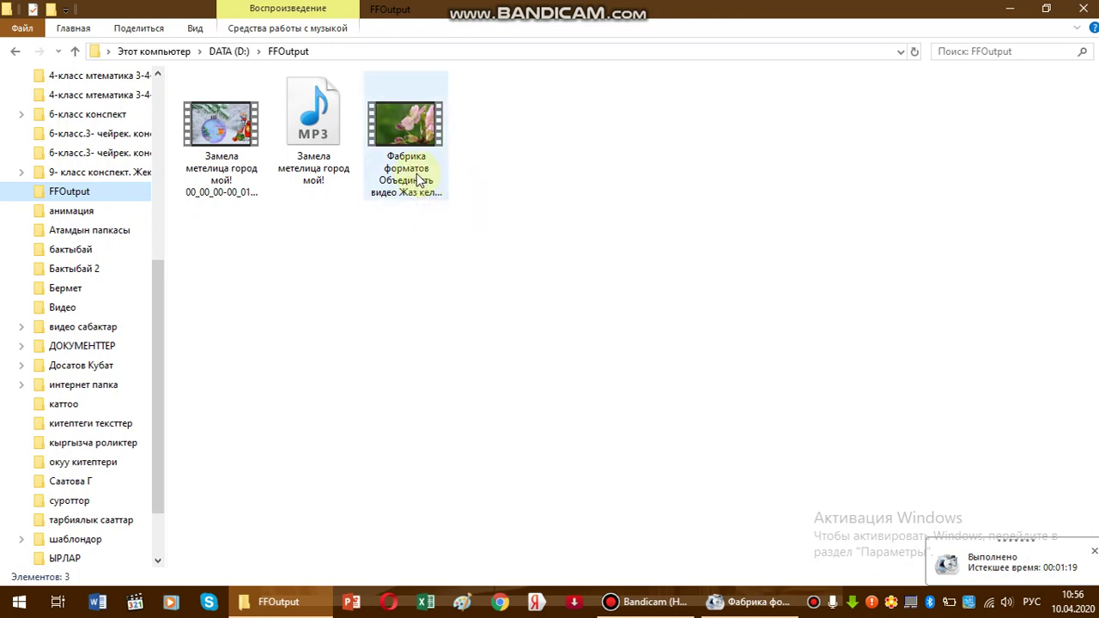
Play the joined video full screen, skip through both of its parts, close the player and return to Format Factory.
{"action": "mouse_move", "coordinate": [418, 178]}
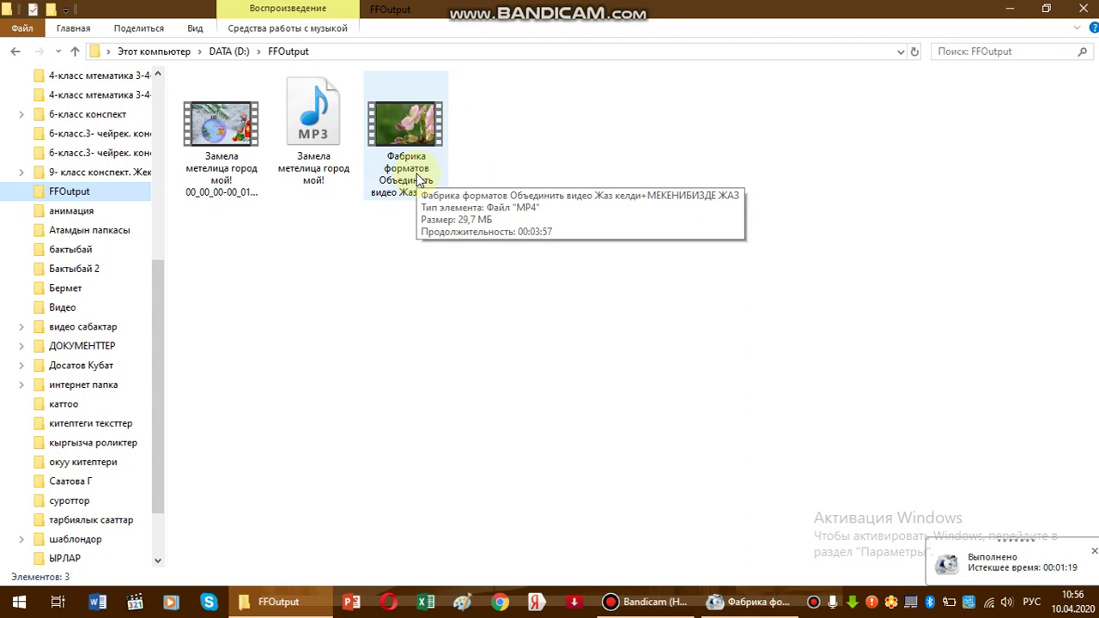
{"action": "double_click", "coordinate": [418, 178]}
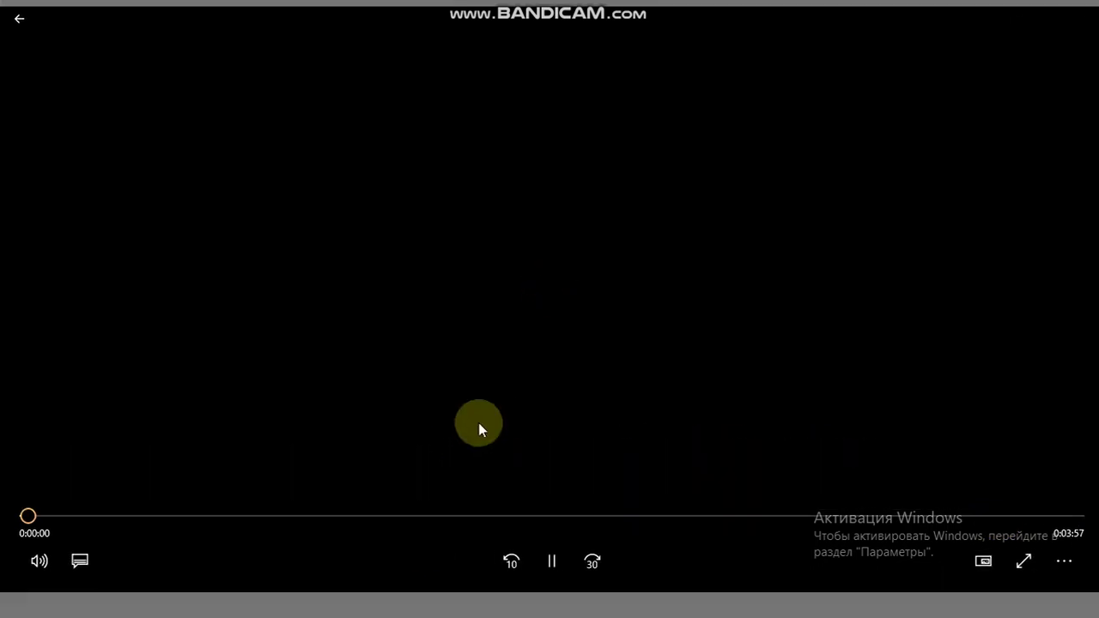
{"action": "double_click", "coordinate": [741, 421]}
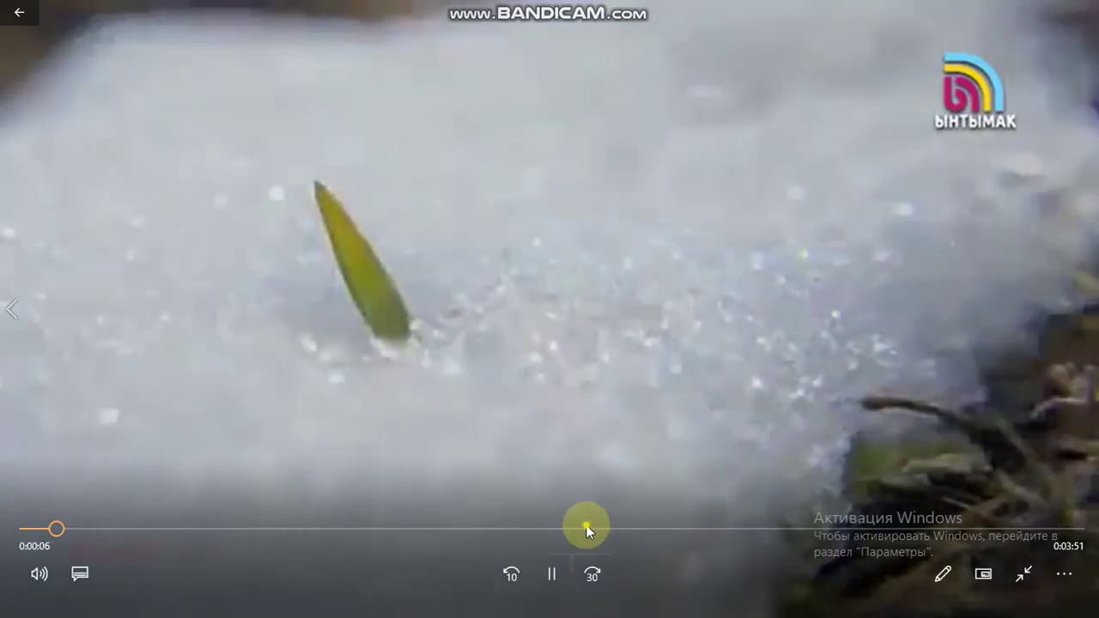
{"action": "left_click", "coordinate": [586, 527]}
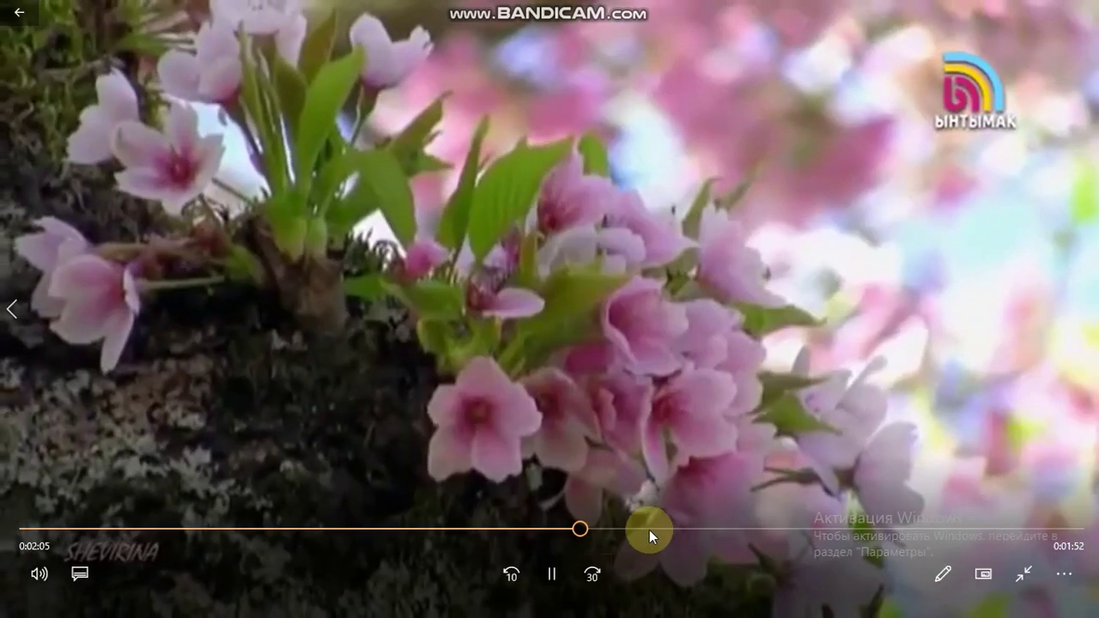
{"action": "left_click", "coordinate": [649, 530]}
{"action": "left_click", "coordinate": [841, 531]}
{"action": "left_click", "coordinate": [587, 528]}
{"action": "left_click", "coordinate": [536, 528]}
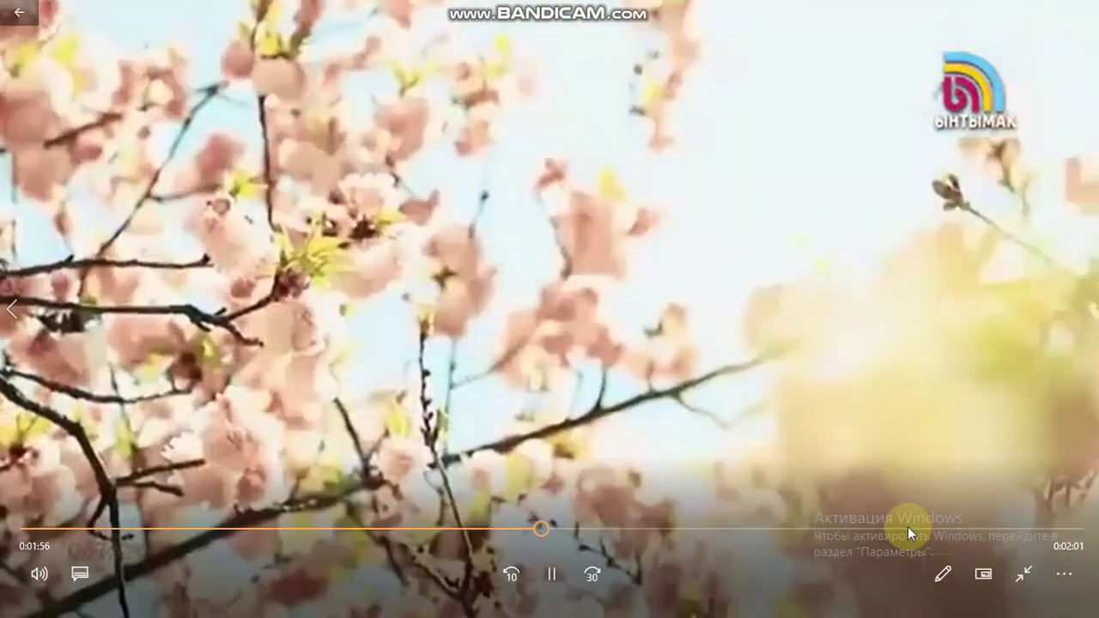
{"action": "left_click", "coordinate": [908, 526]}
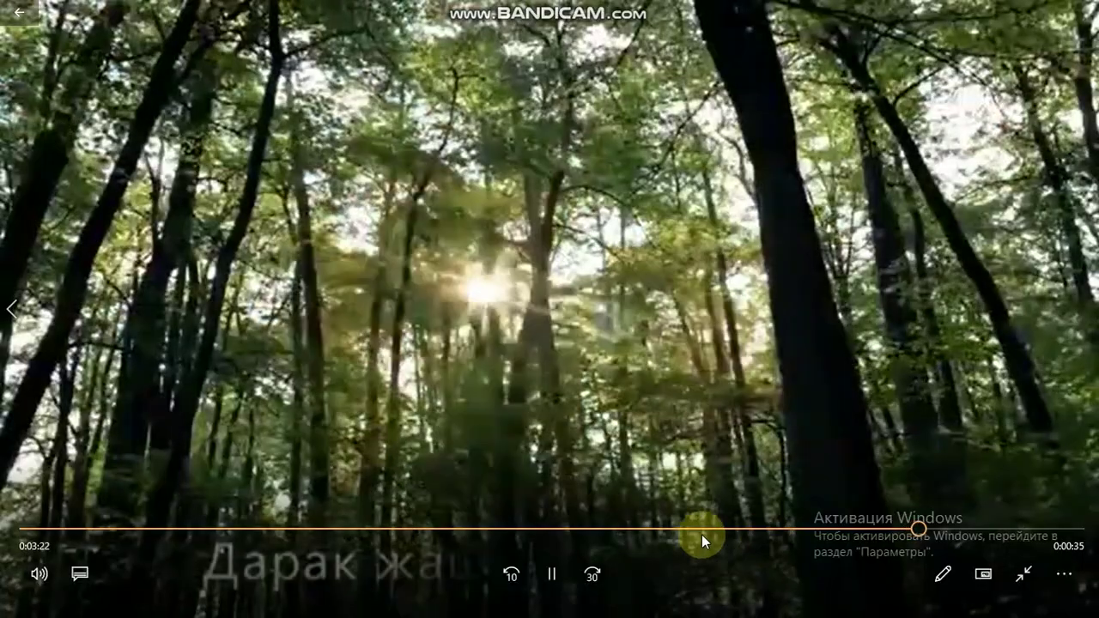
{"action": "left_click", "coordinate": [658, 530]}
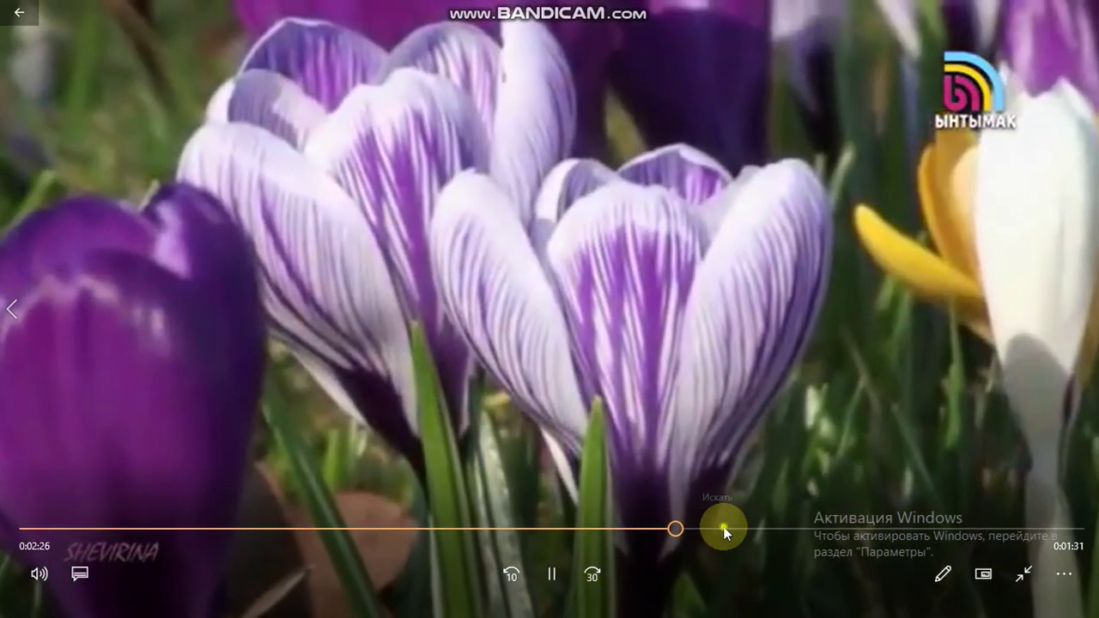
{"action": "left_click", "coordinate": [724, 529]}
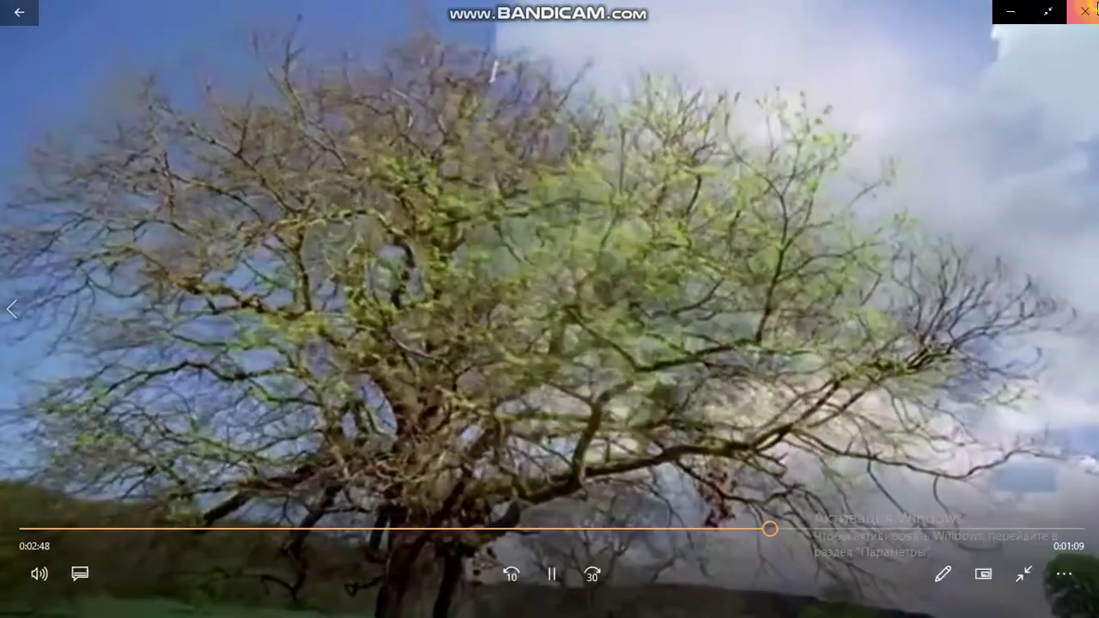
{"action": "left_click", "coordinate": [1080, 9]}
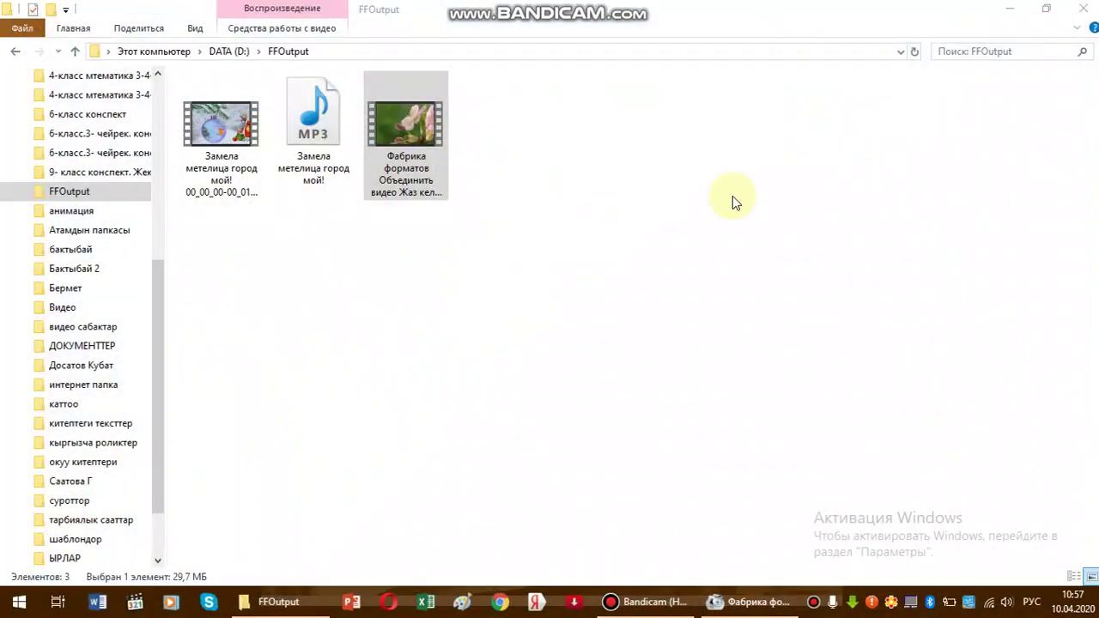
{"action": "left_click", "coordinate": [1010, 9]}
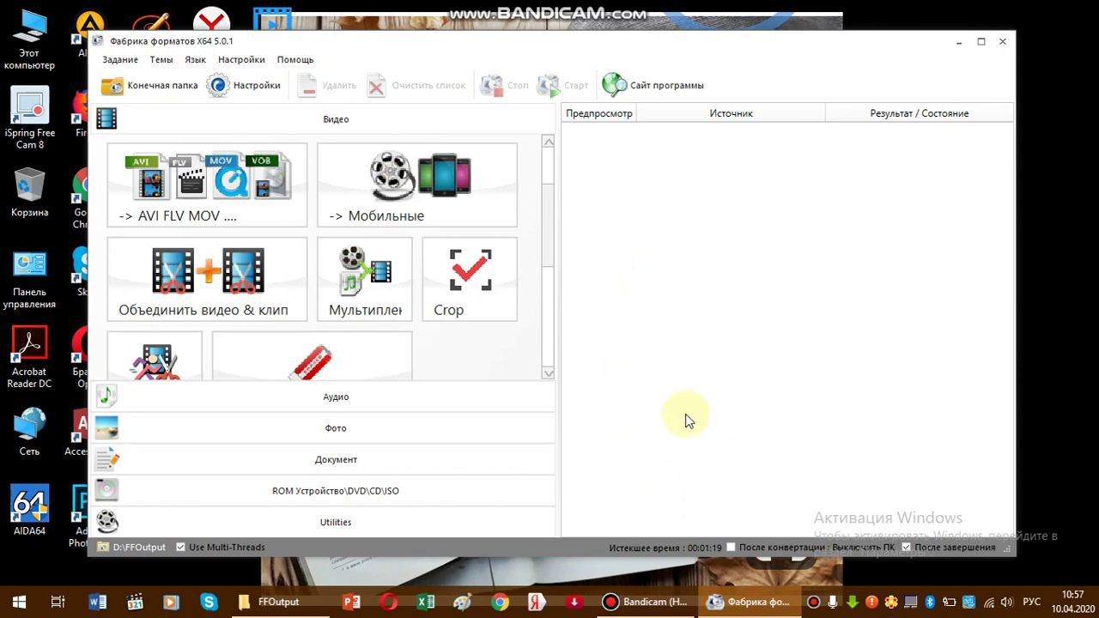
{"action": "mouse_move", "coordinate": [649, 605]}
{"action": "left_click", "coordinate": [650, 606]}
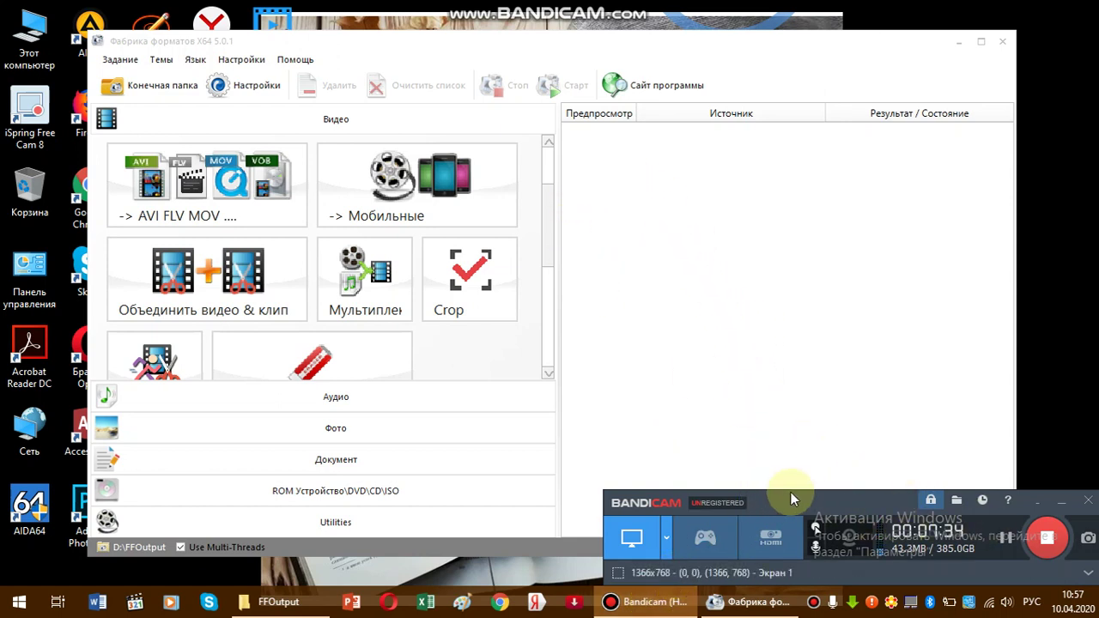
{"action": "left_click", "coordinate": [652, 602]}
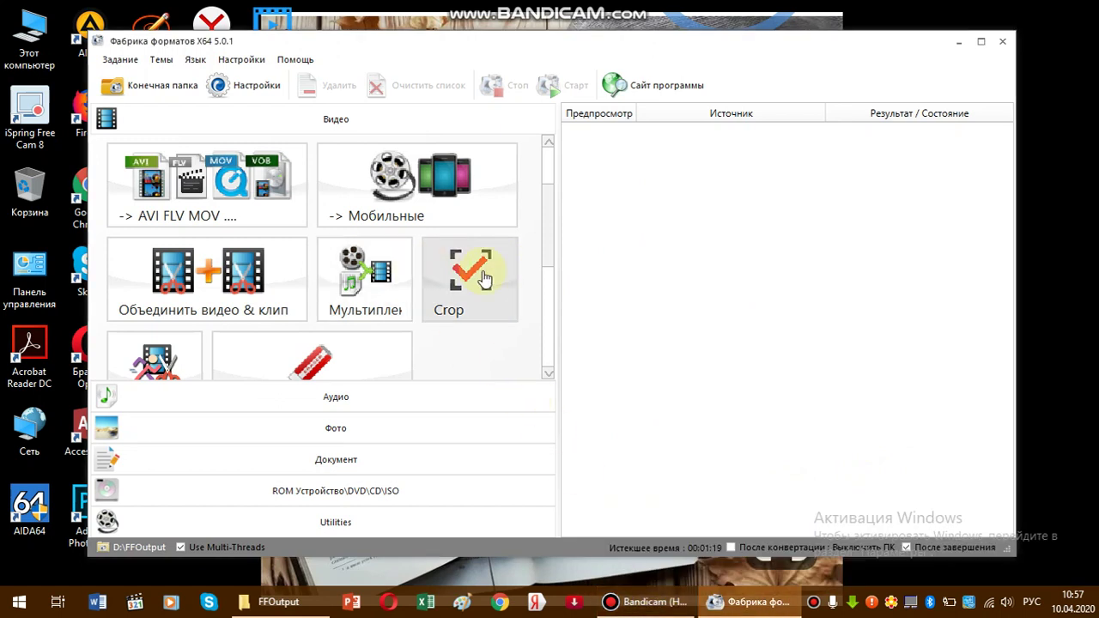
Look through the remaining Видео tools and open the MP3 converter in the Аудио category.
{"action": "left_click", "coordinate": [550, 294]}
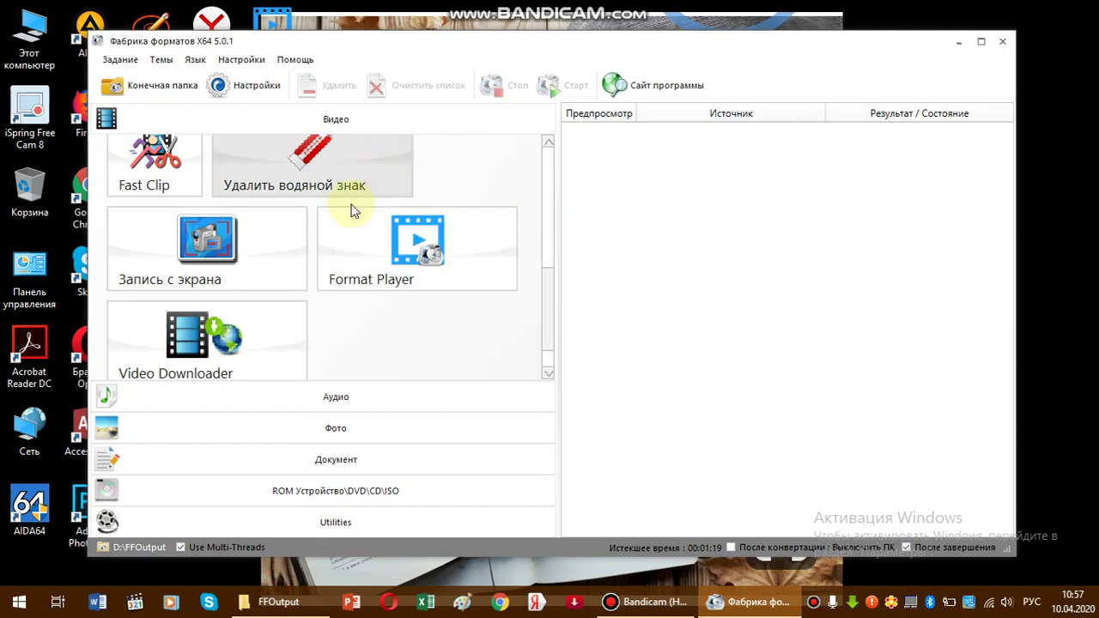
{"action": "left_click", "coordinate": [337, 402]}
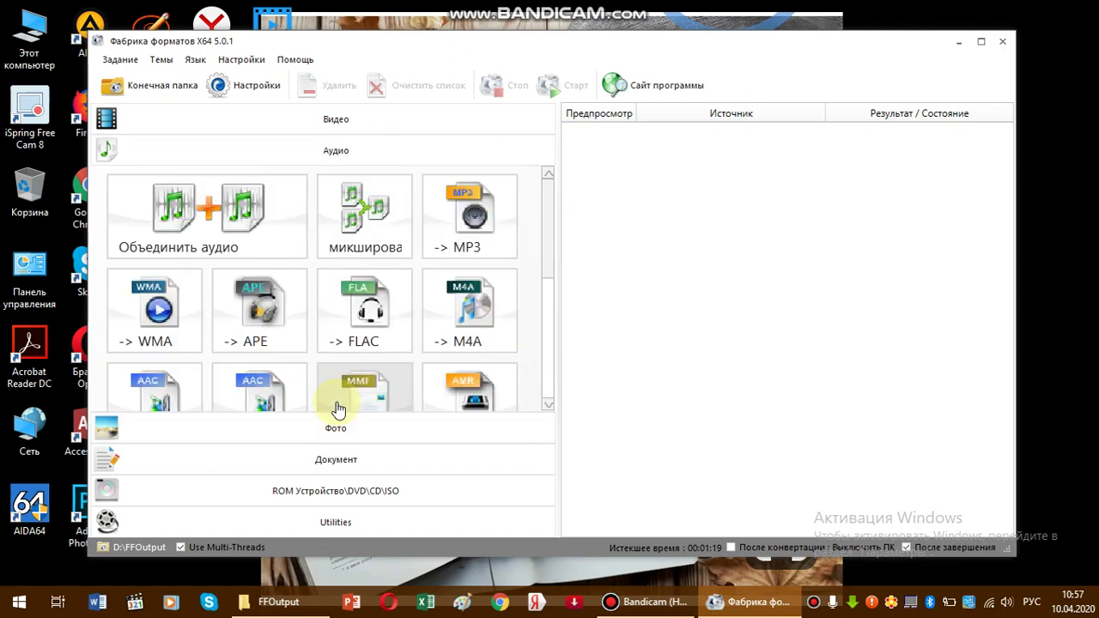
{"action": "left_click", "coordinate": [472, 232]}
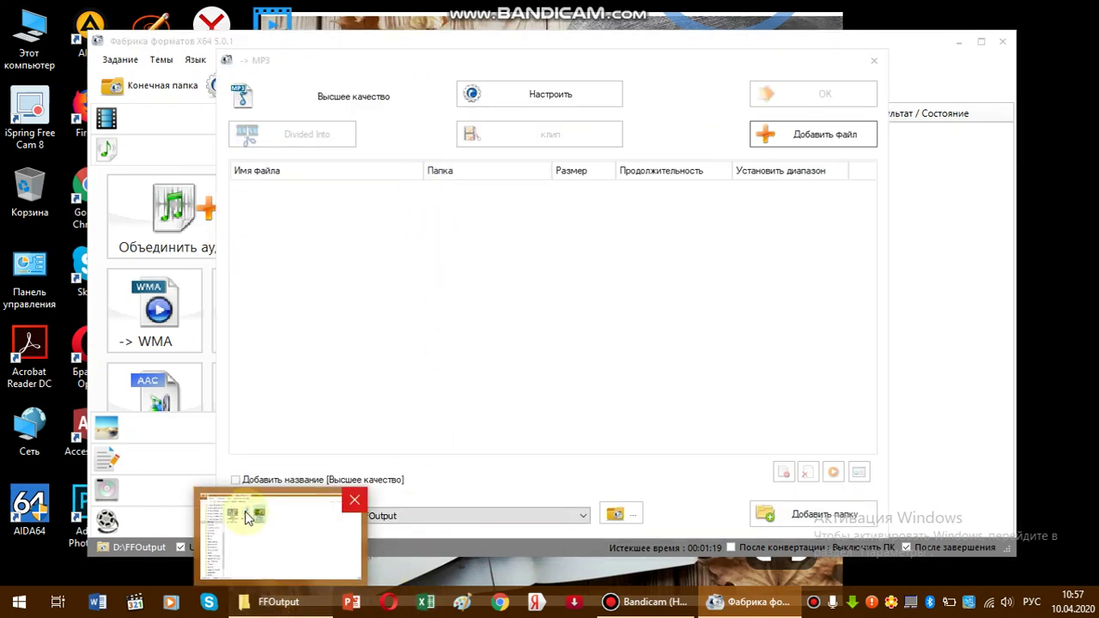
Switch to File Explorer and open the ЫРЛАР folder on drive D:.
{"action": "left_click", "coordinate": [268, 603]}
{"action": "left_click_drag", "start_coordinate": [160, 306], "coordinate": [152, 417]}
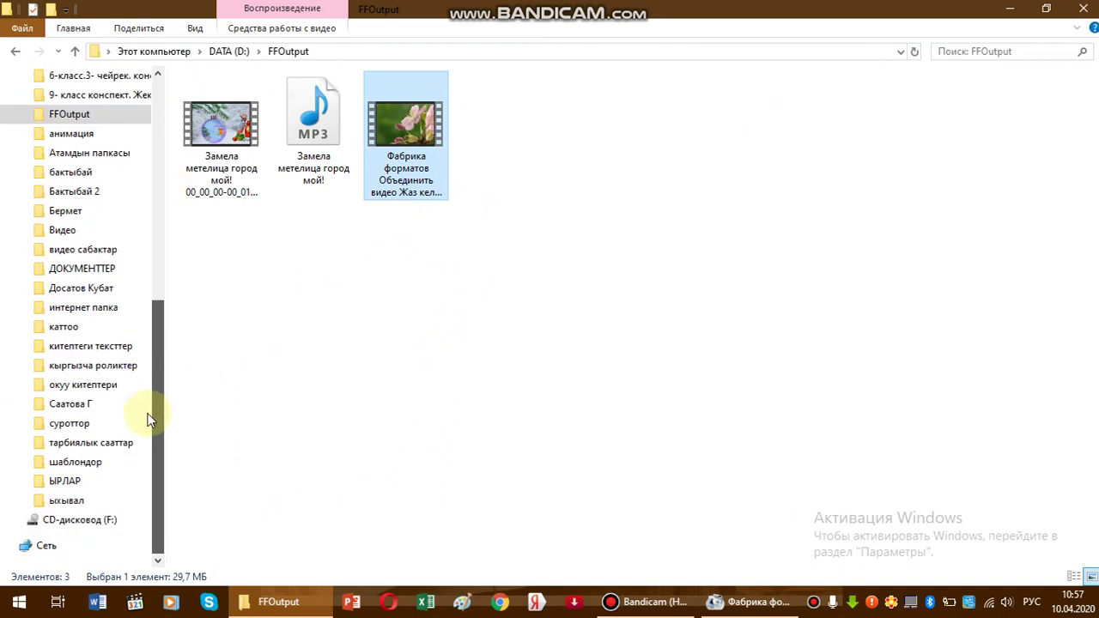
{"action": "left_click", "coordinate": [81, 487]}
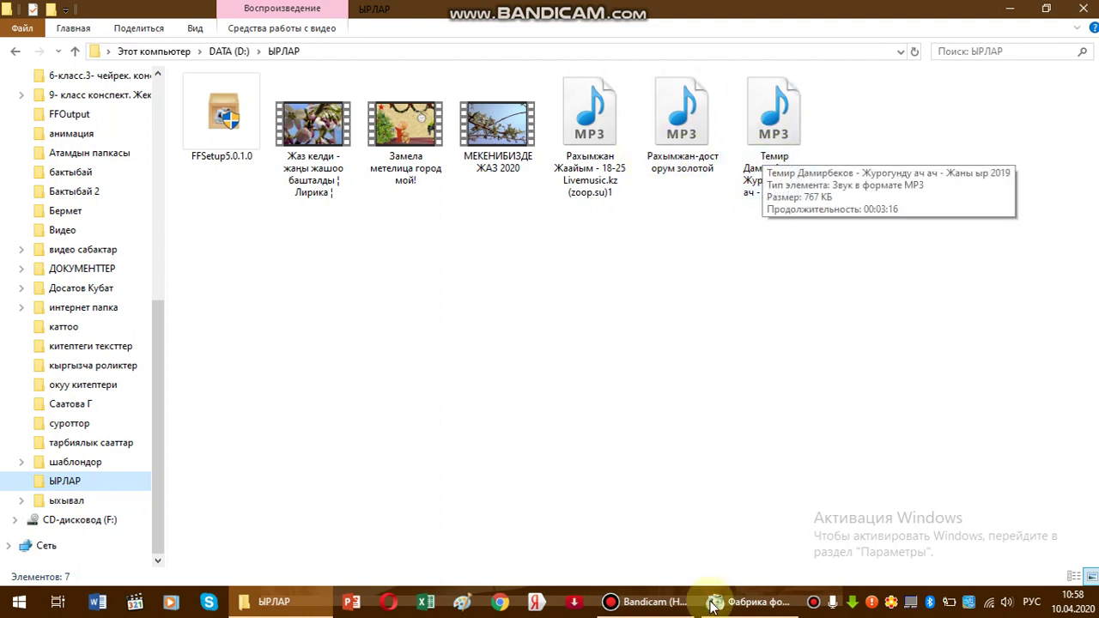
{"action": "left_click", "coordinate": [674, 605]}
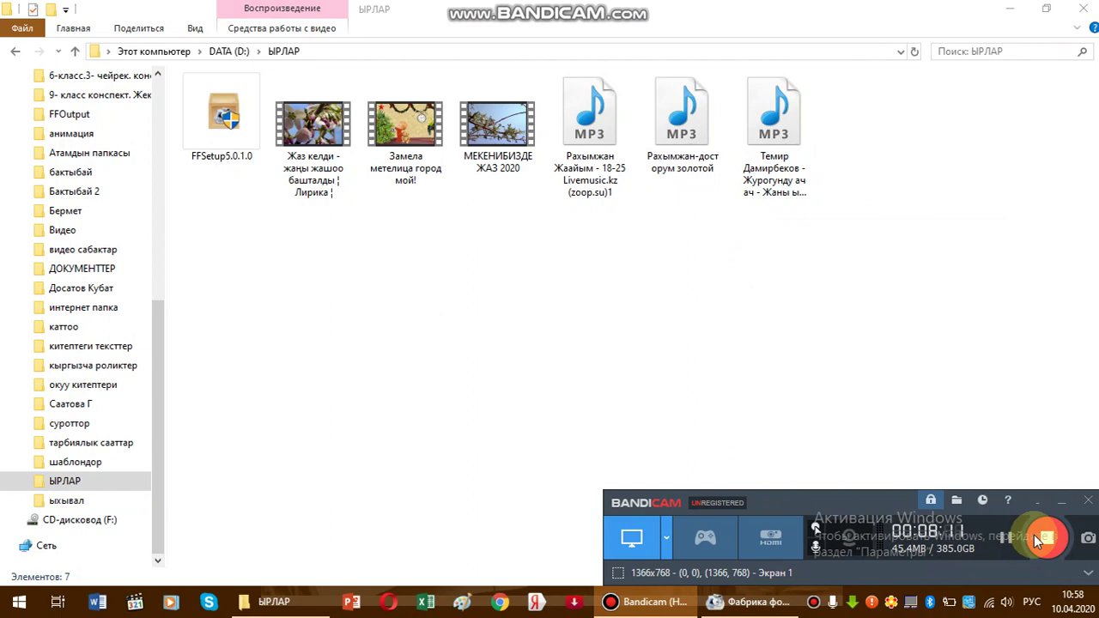
{"action": "left_click", "coordinate": [1042, 540]}
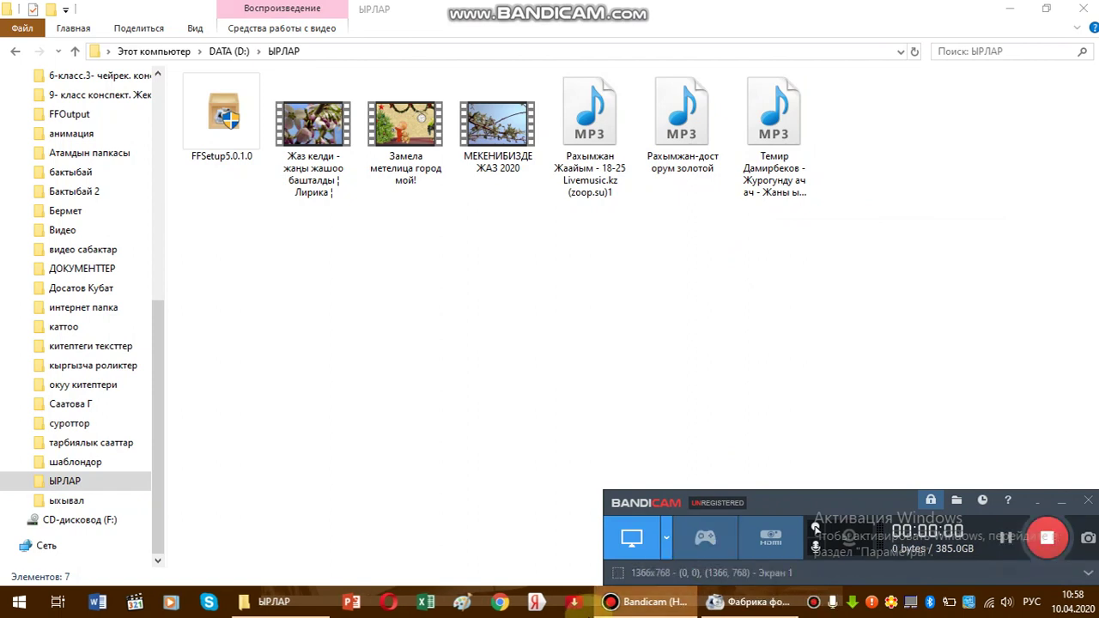
{"action": "left_click", "coordinate": [771, 19]}
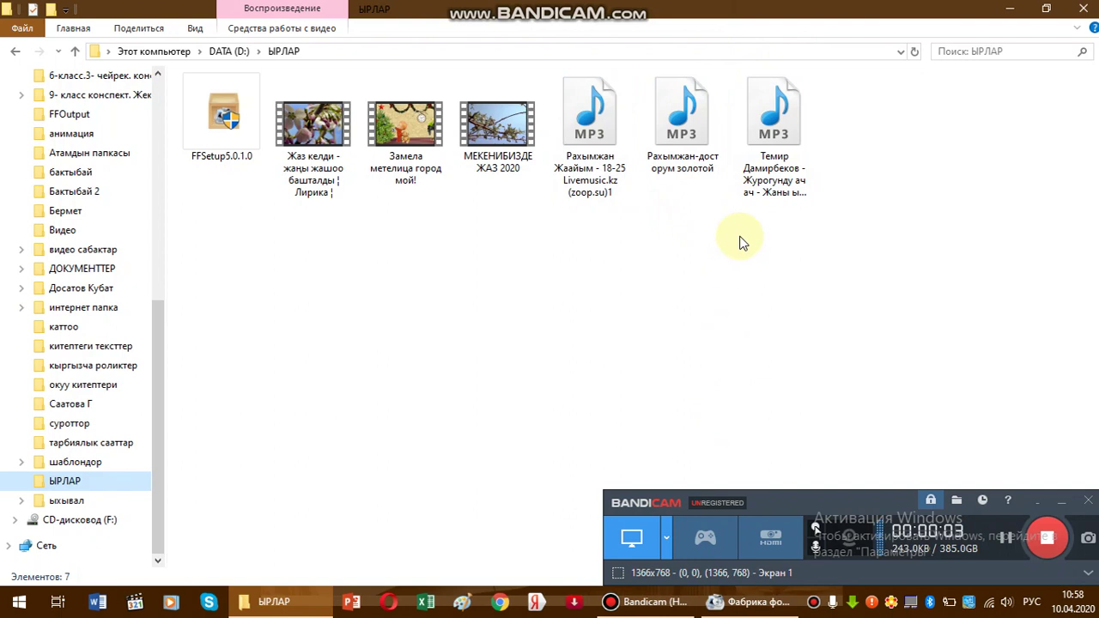
{"action": "left_click", "coordinate": [653, 601]}
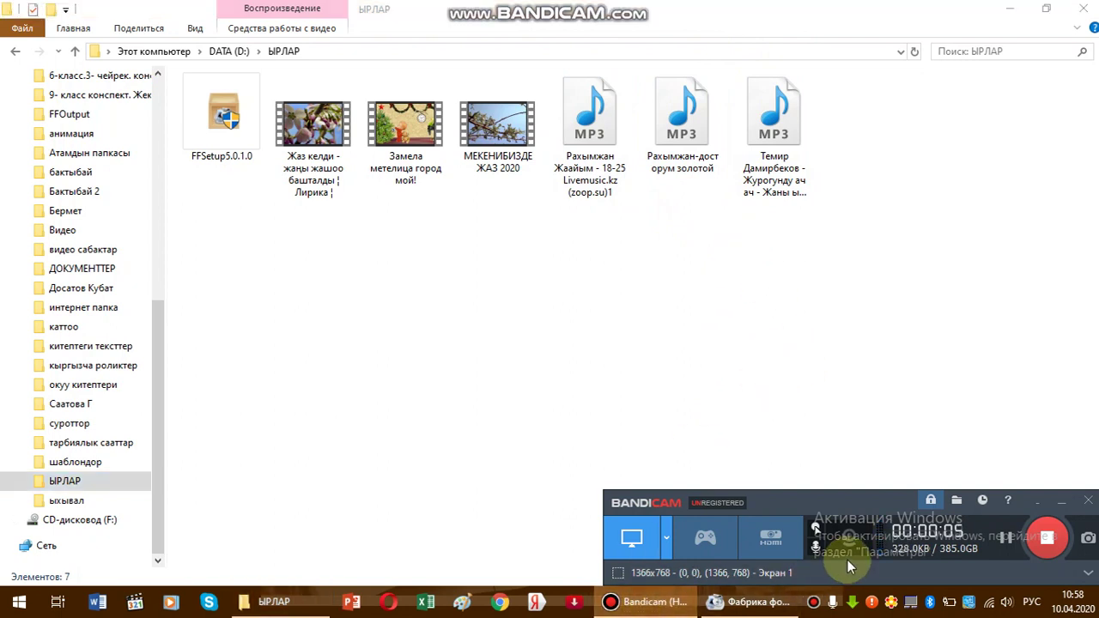
{"action": "left_click", "coordinate": [1058, 501]}
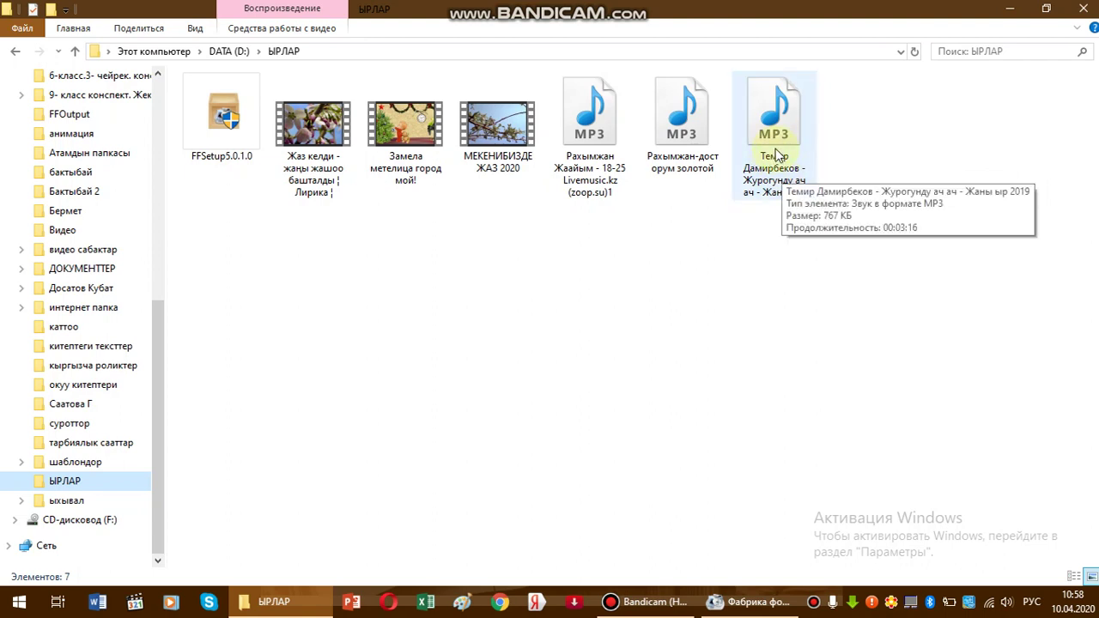
Add the MP3 song "Журогунду ач ач" from the ЫРЛАР folder to the Format Factory MP3 converter's file list.
{"action": "left_click_drag", "start_coordinate": [776, 155], "coordinate": [626, 395]}
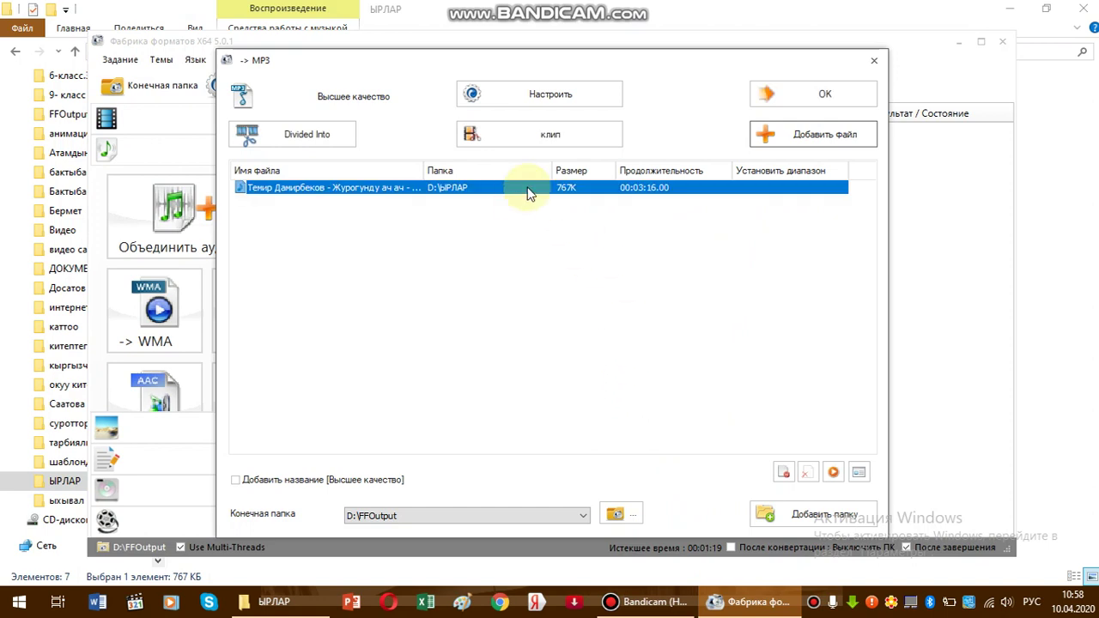
Clip the song "Журогунду ач ач" to end at 00:01:00, run its MP3 conversion and dismiss the completion notice.
{"action": "left_click", "coordinate": [540, 137]}
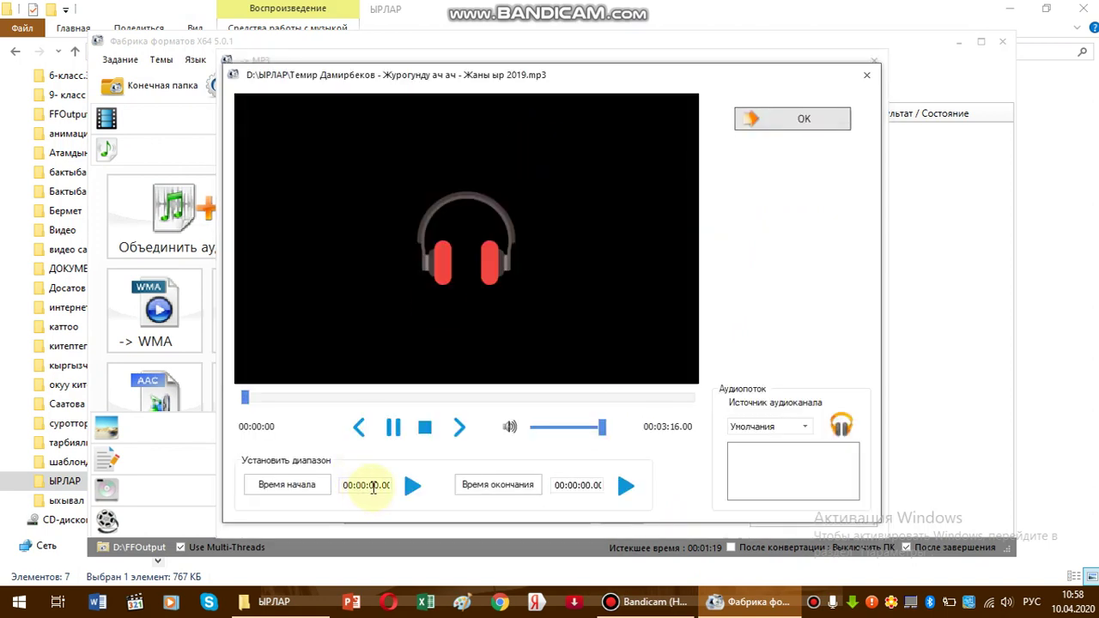
{"action": "left_click", "coordinate": [393, 427]}
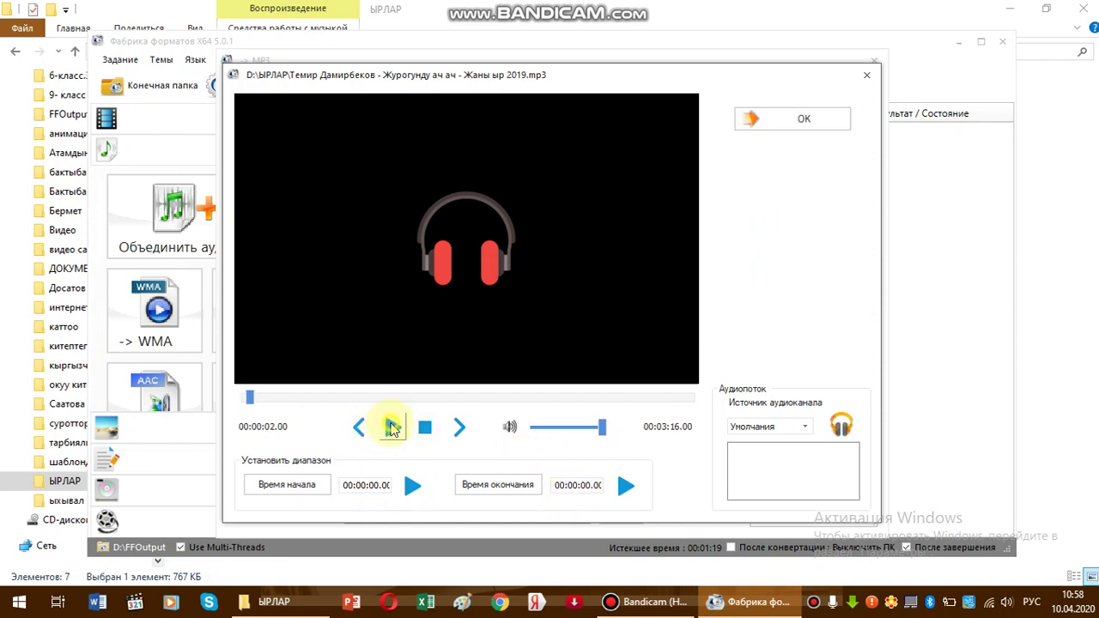
{"action": "left_click", "coordinate": [586, 486]}
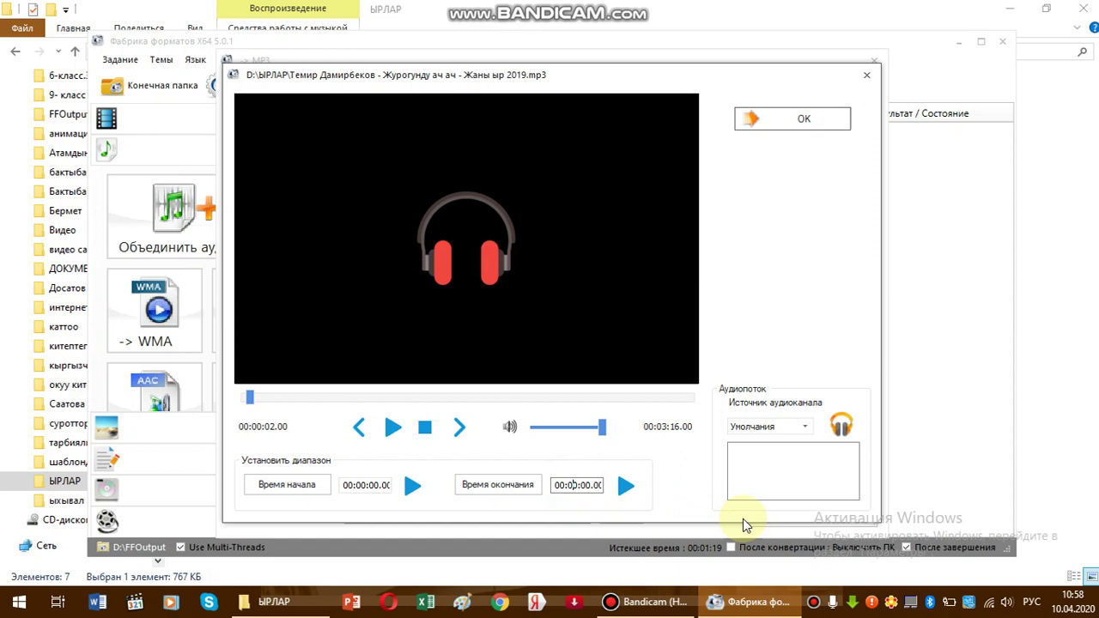
{"action": "type", "text": "1"}
{"action": "left_click", "coordinate": [810, 120]}
{"action": "left_click", "coordinate": [767, 93]}
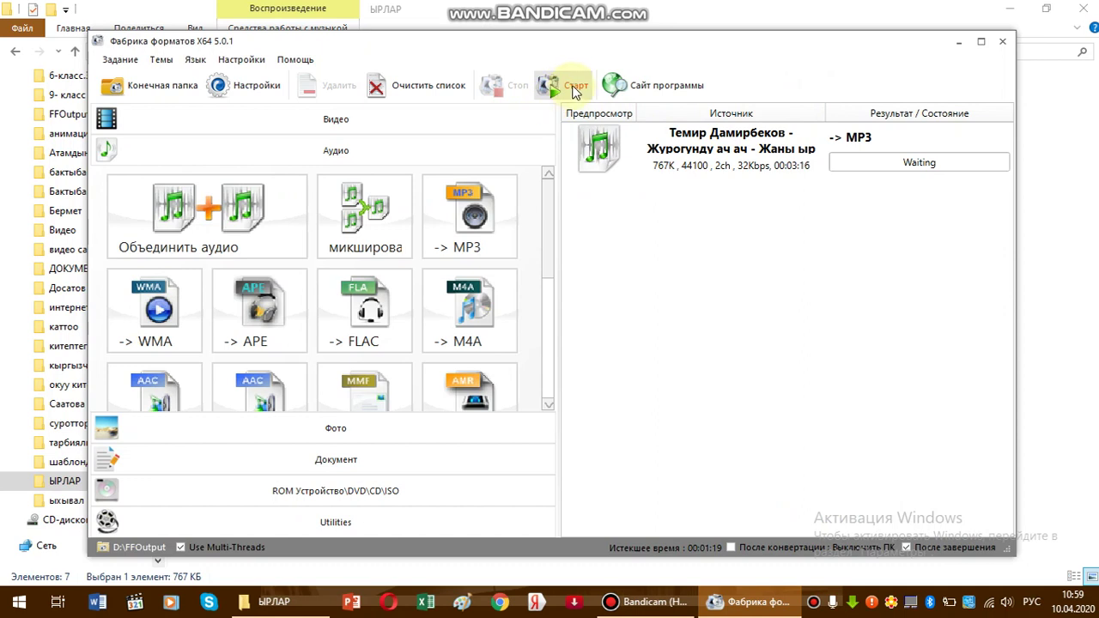
{"action": "left_click", "coordinate": [574, 89]}
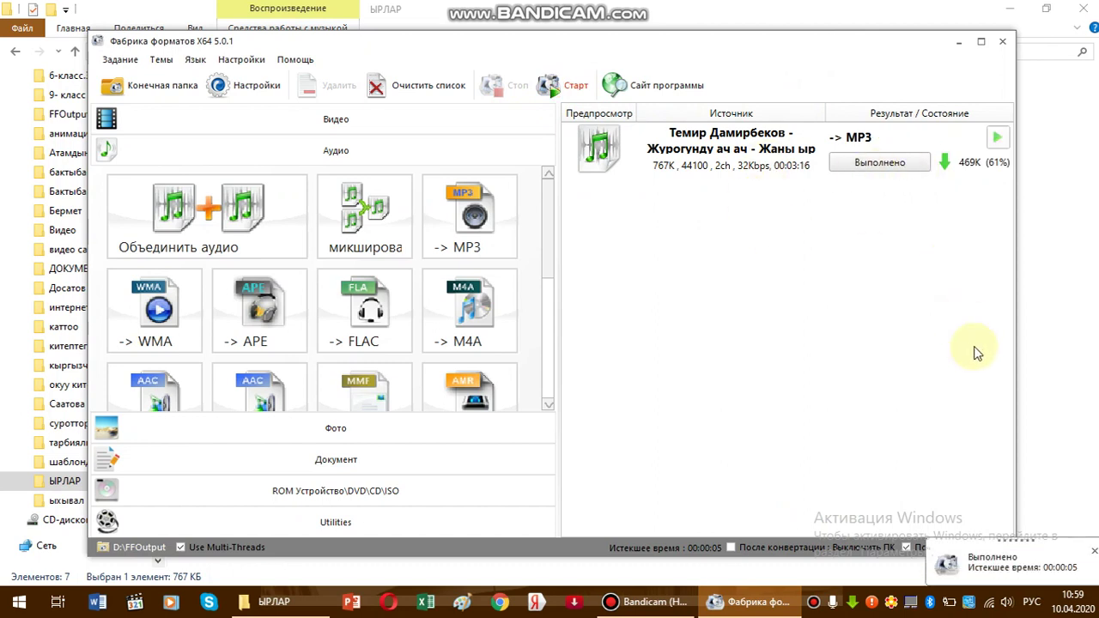
{"action": "left_click", "coordinate": [1093, 550]}
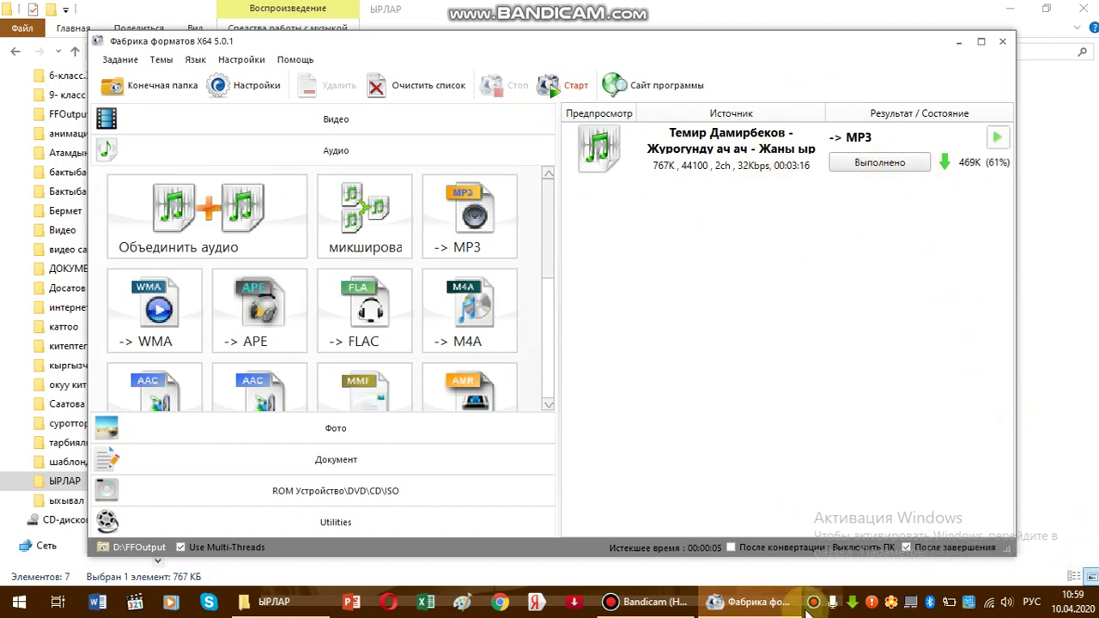
Set the speaker volume to 72 and clear the finished "Журогунду ач ач" conversion from the Format Factory task list.
{"action": "left_click", "coordinate": [1011, 607]}
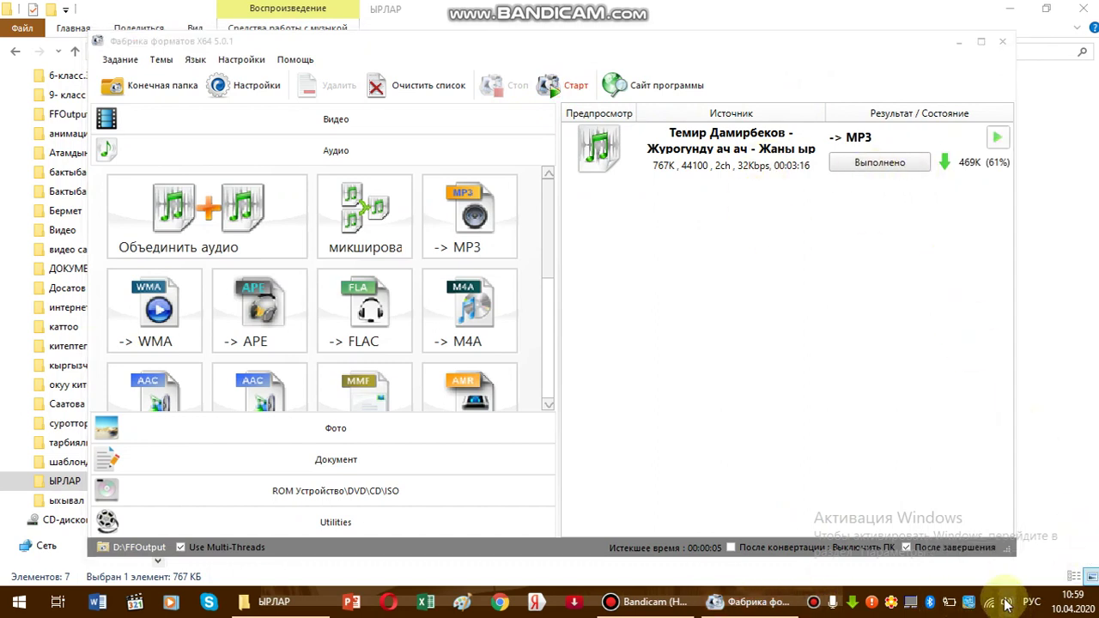
{"action": "left_click_drag", "start_coordinate": [966, 564], "coordinate": [1001, 564]}
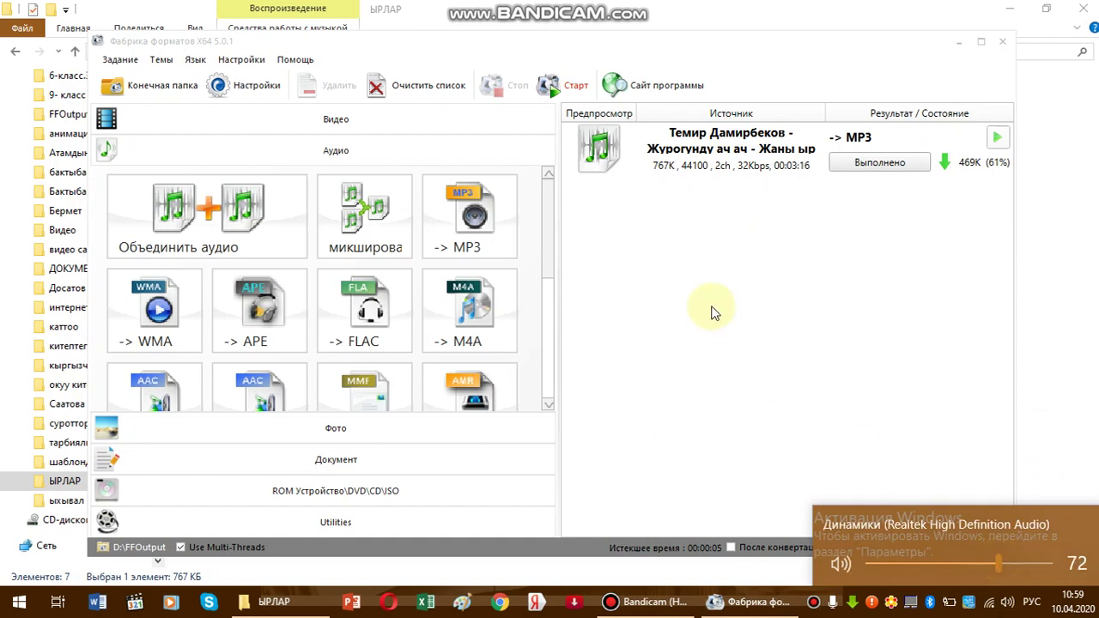
{"action": "left_click", "coordinate": [589, 24]}
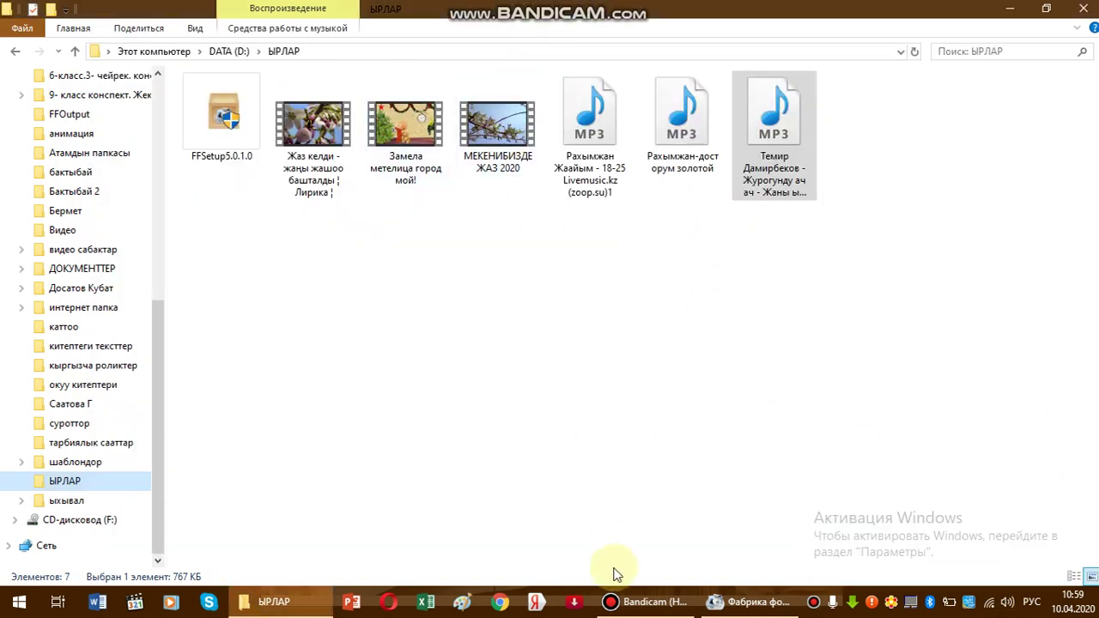
{"action": "left_click", "coordinate": [747, 602]}
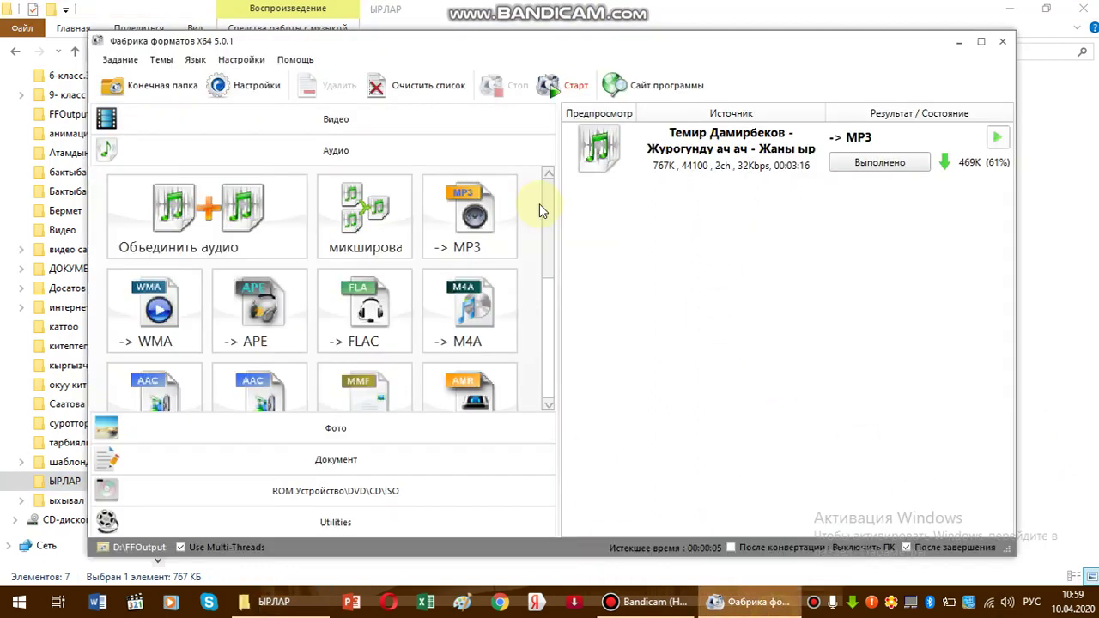
{"action": "left_click", "coordinate": [389, 96]}
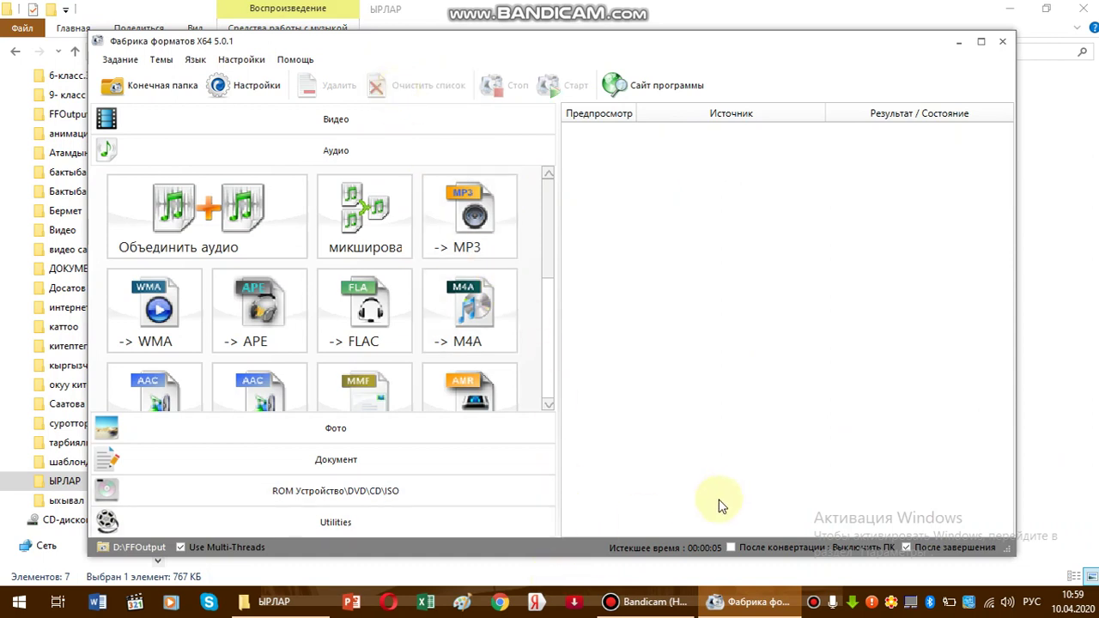
{"action": "left_click", "coordinate": [275, 602]}
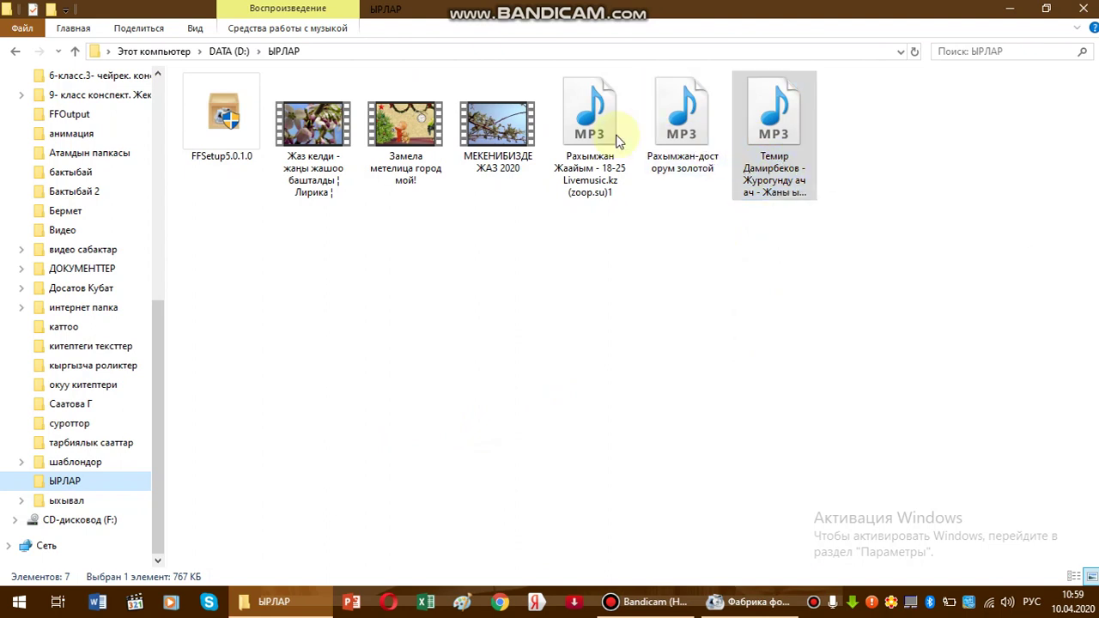
{"action": "left_click", "coordinate": [674, 129]}
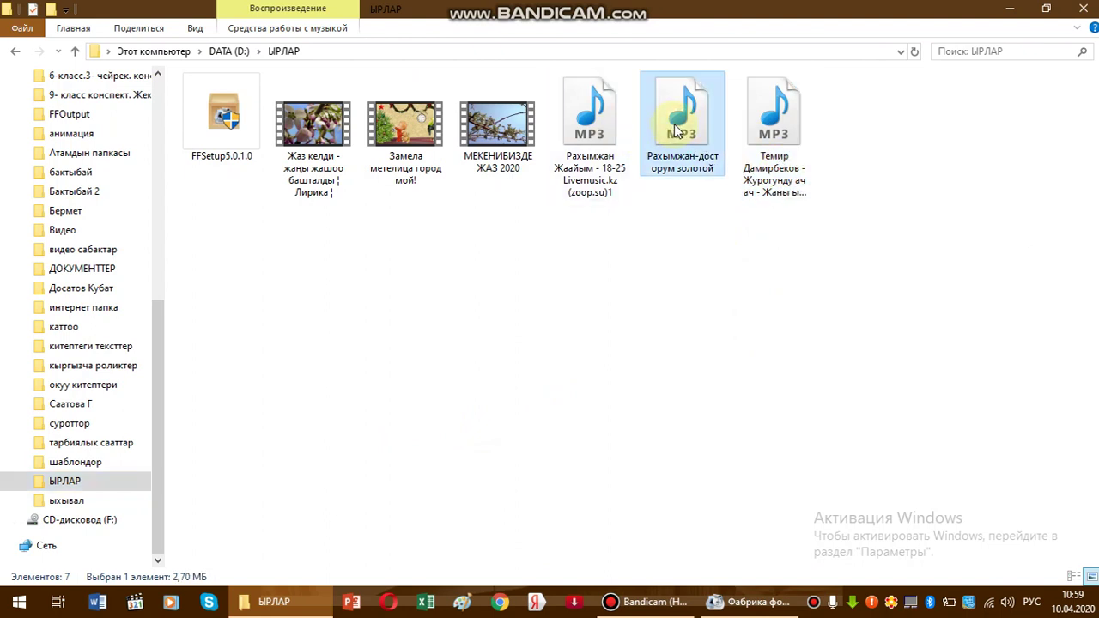
{"action": "left_click_drag", "start_coordinate": [674, 130], "coordinate": [699, 343]}
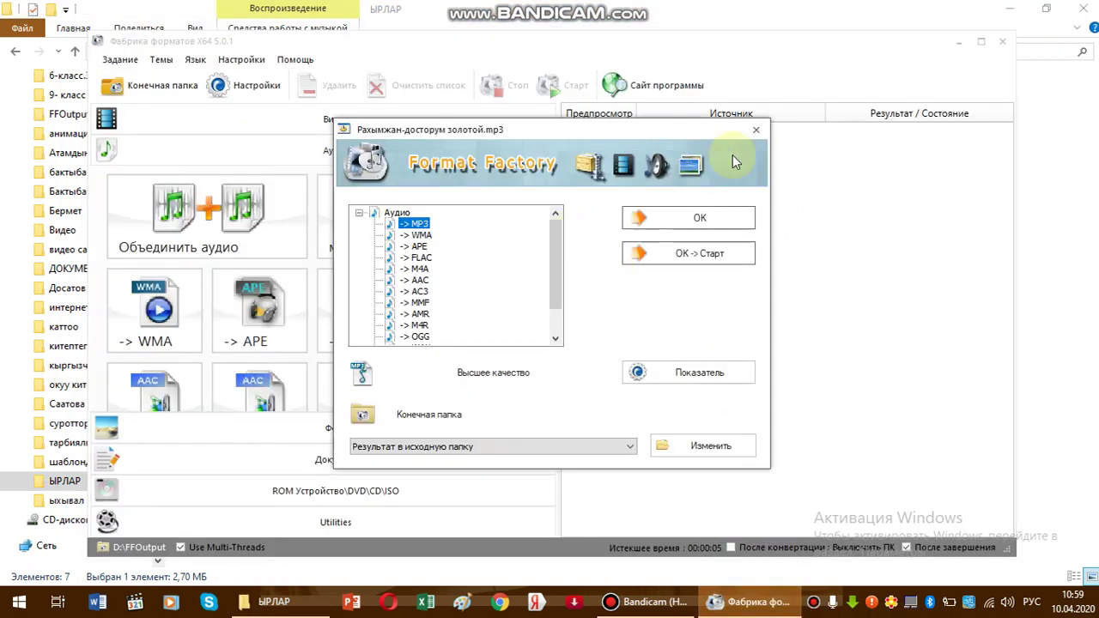
{"action": "left_click", "coordinate": [757, 131]}
Open the MP3 converter and add the song "досторум золотой" from the ЫРЛАР folder to its file list.
{"action": "left_click", "coordinate": [474, 210]}
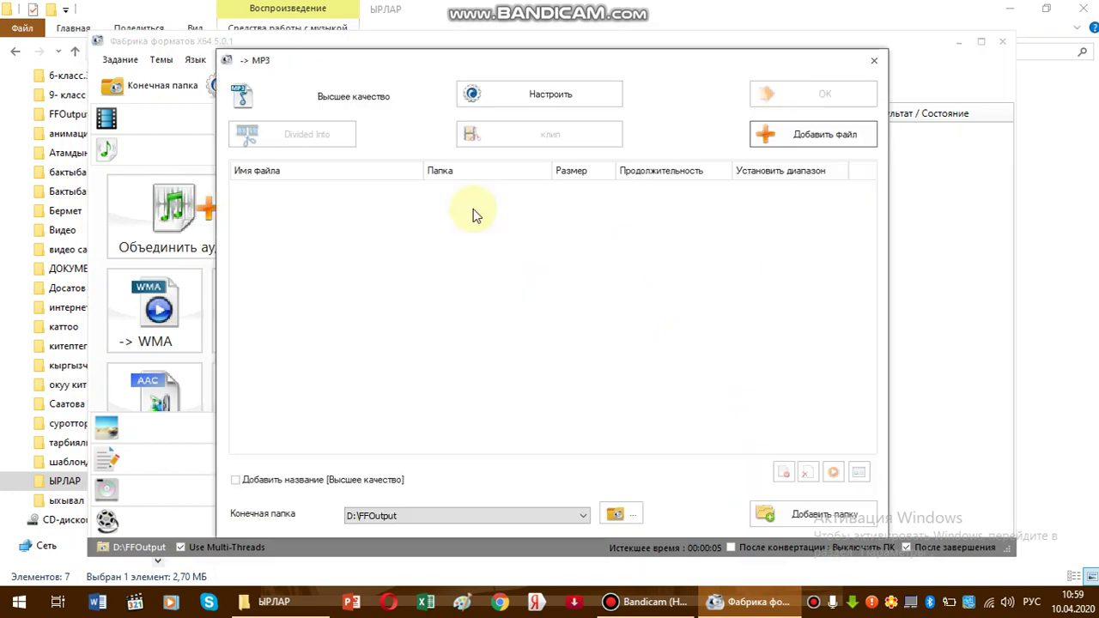
{"action": "left_click", "coordinate": [270, 602]}
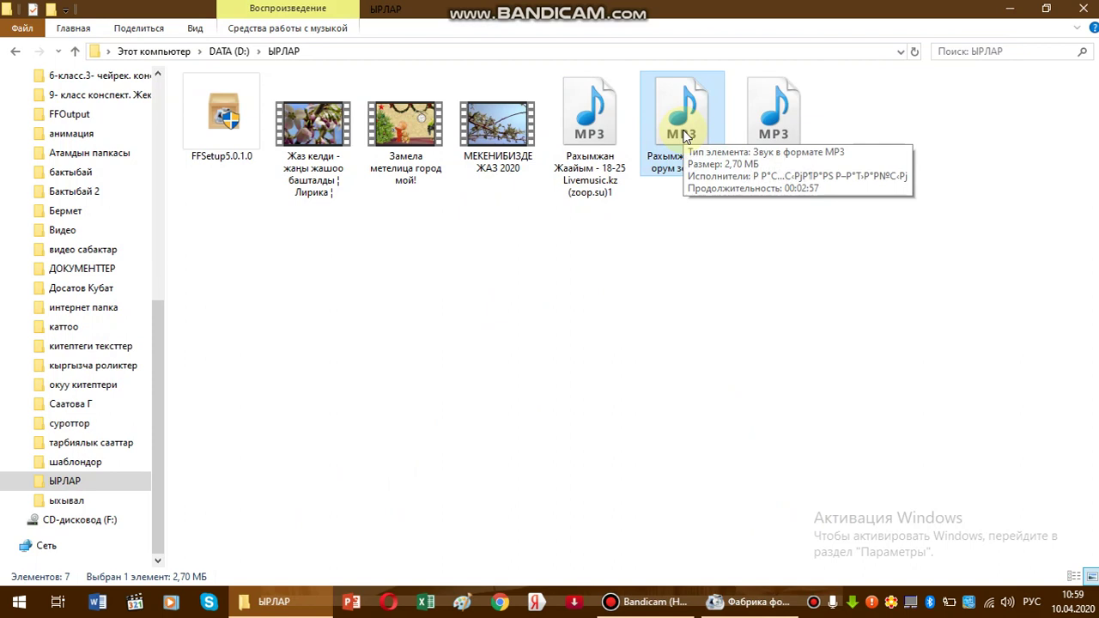
{"action": "left_click_drag", "start_coordinate": [685, 135], "coordinate": [530, 329]}
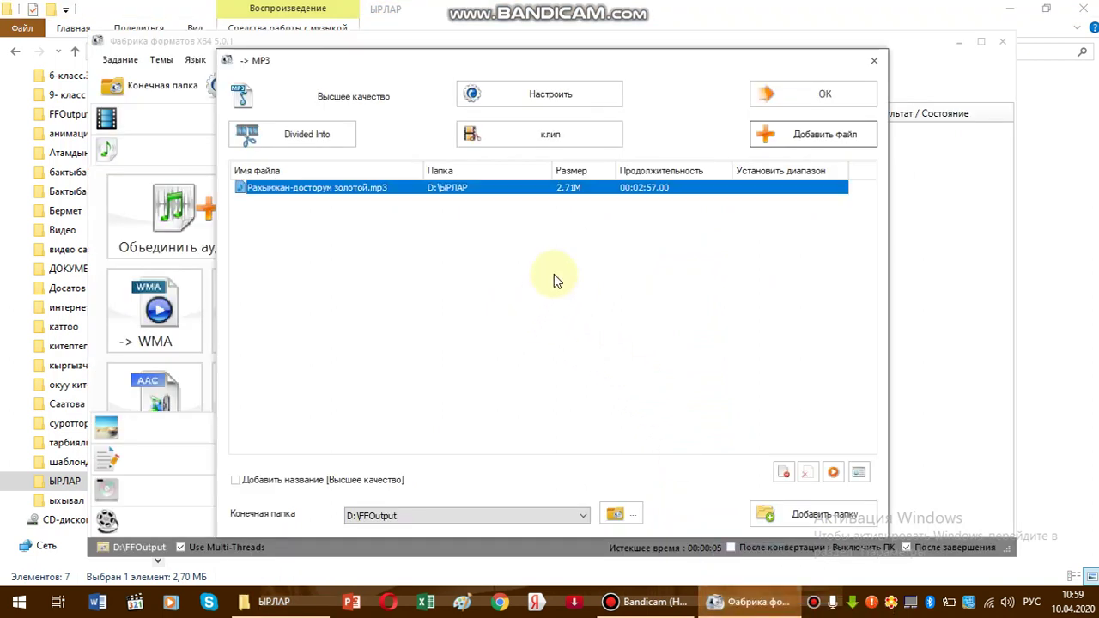
Clip the song "досторум золотой" to the range 00:00:00 to 00:01:00 and queue it for MP3 conversion.
{"action": "left_click", "coordinate": [559, 137]}
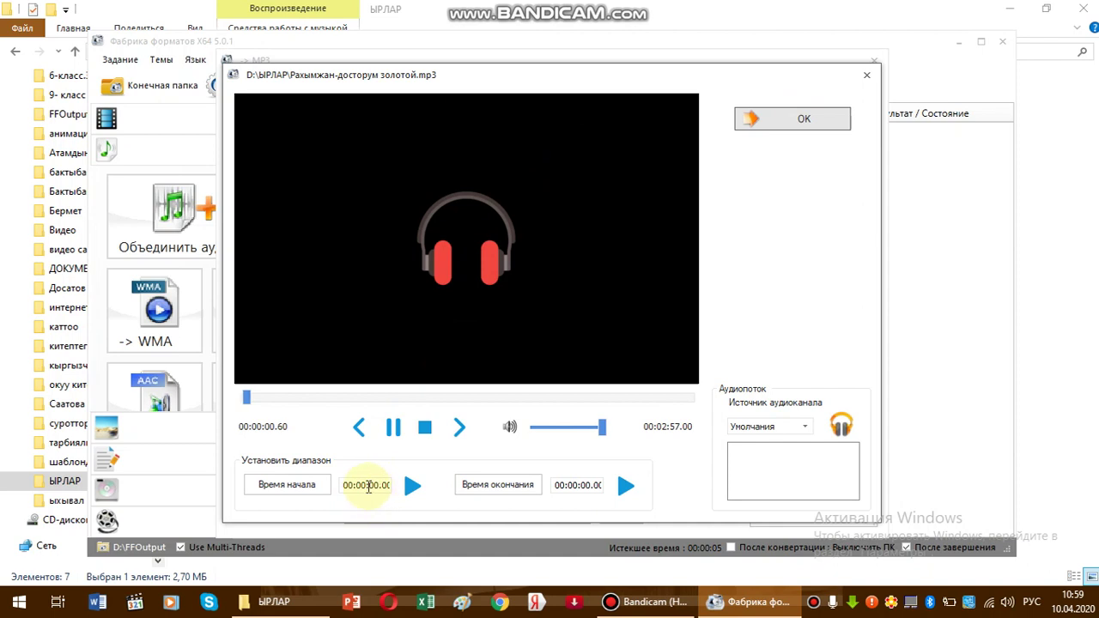
{"action": "left_click", "coordinate": [394, 430]}
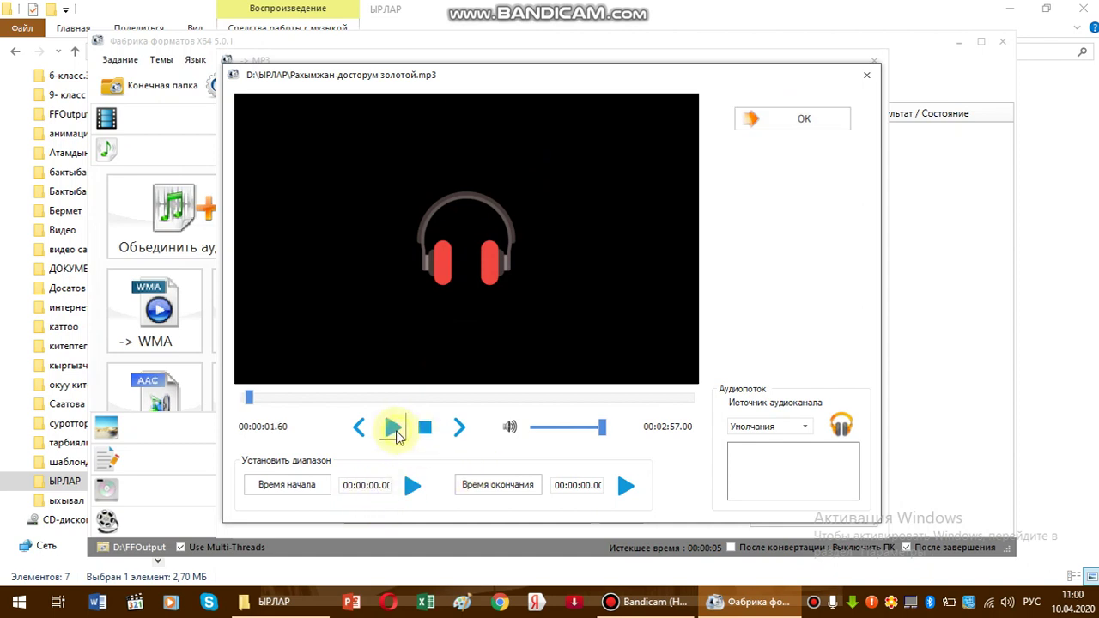
{"action": "left_click", "coordinate": [577, 485]}
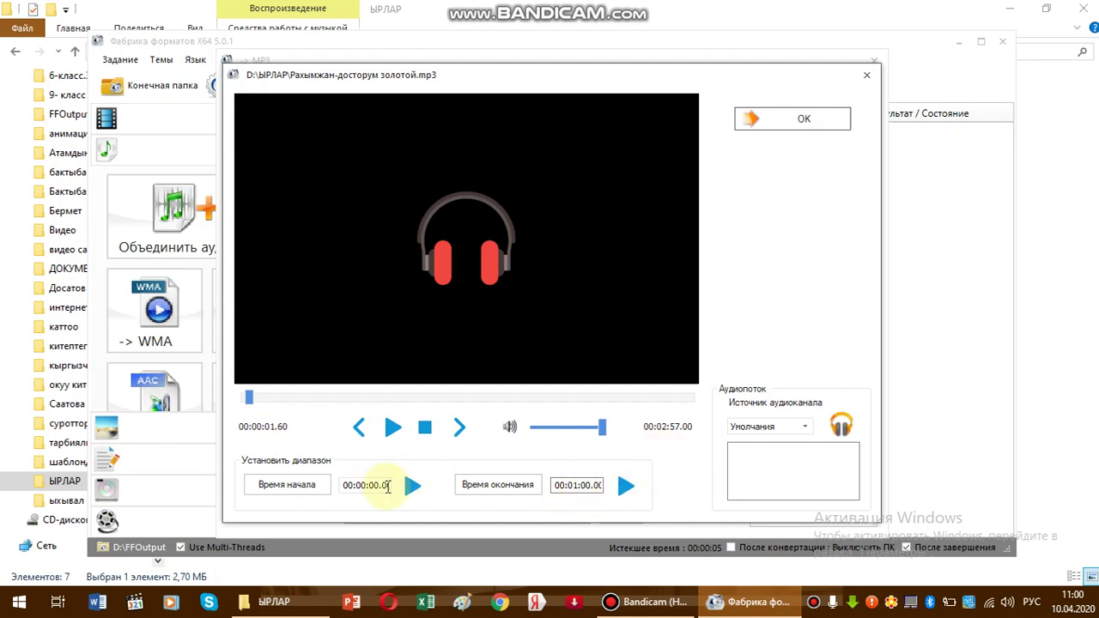
{"action": "left_click", "coordinate": [768, 119]}
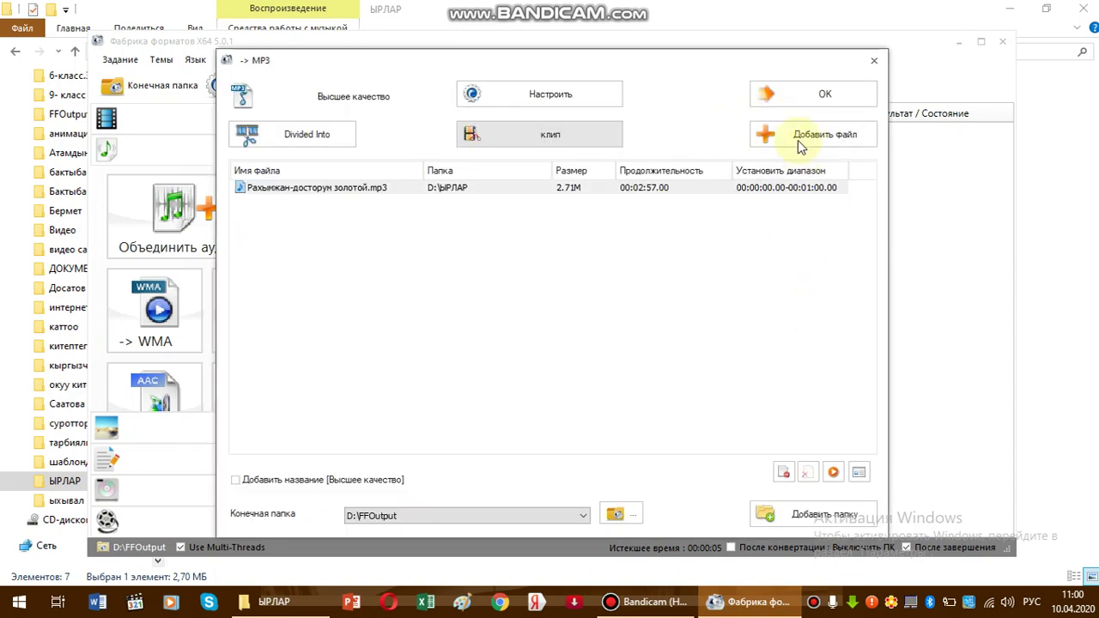
{"action": "left_click", "coordinate": [776, 93]}
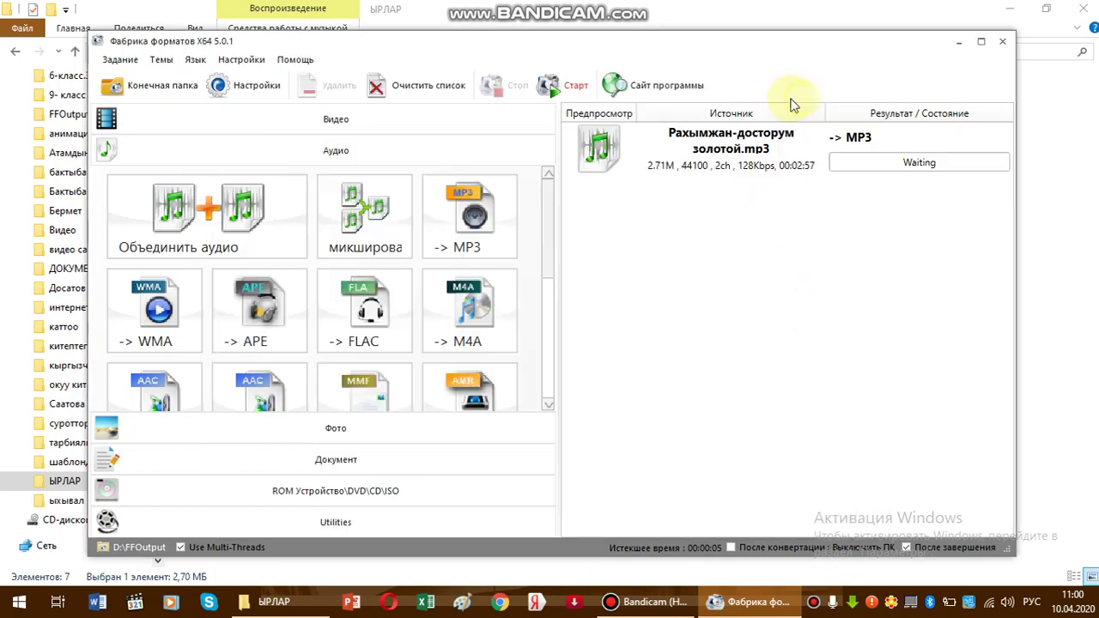
Run the queued "досторум золотой" conversion, dismiss the completion notice and clear the task list.
{"action": "left_click", "coordinate": [567, 88]}
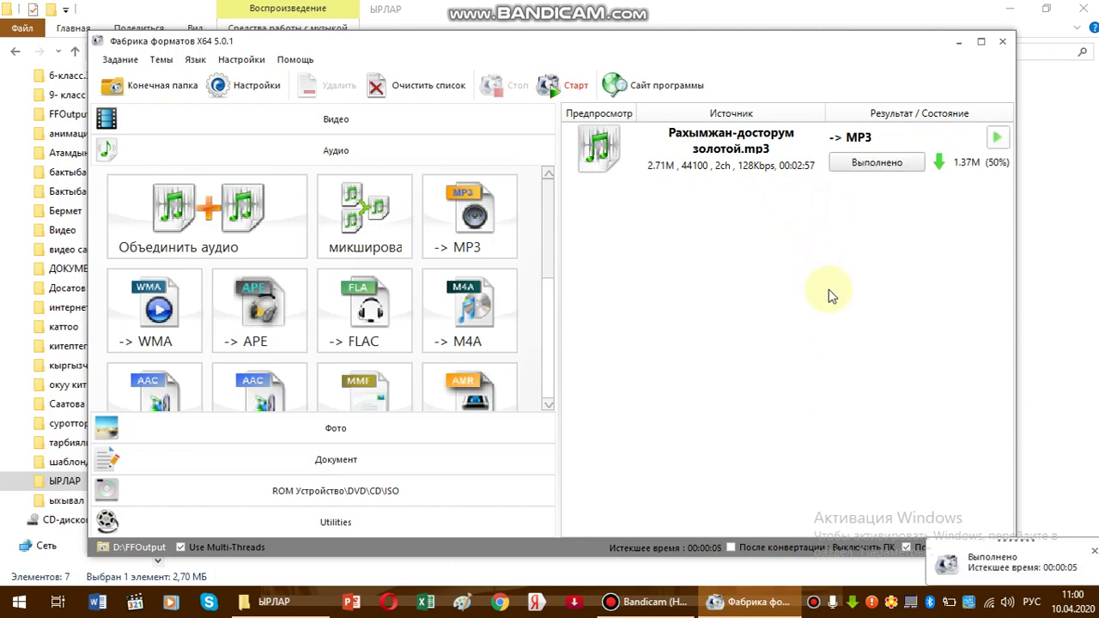
{"action": "left_click", "coordinate": [1094, 551]}
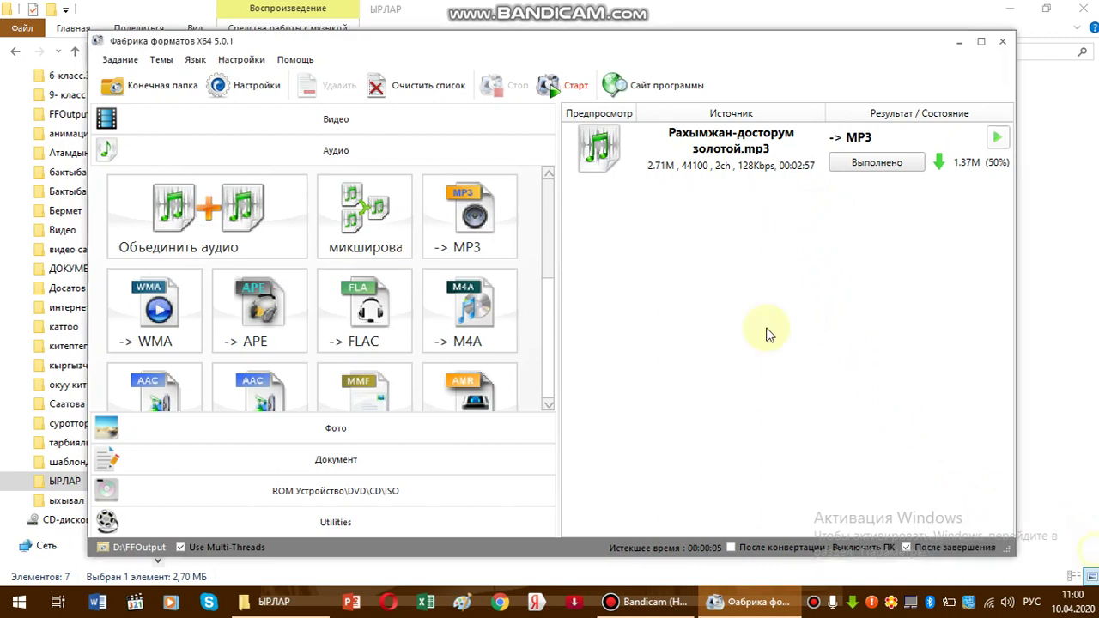
{"action": "left_click", "coordinate": [429, 86]}
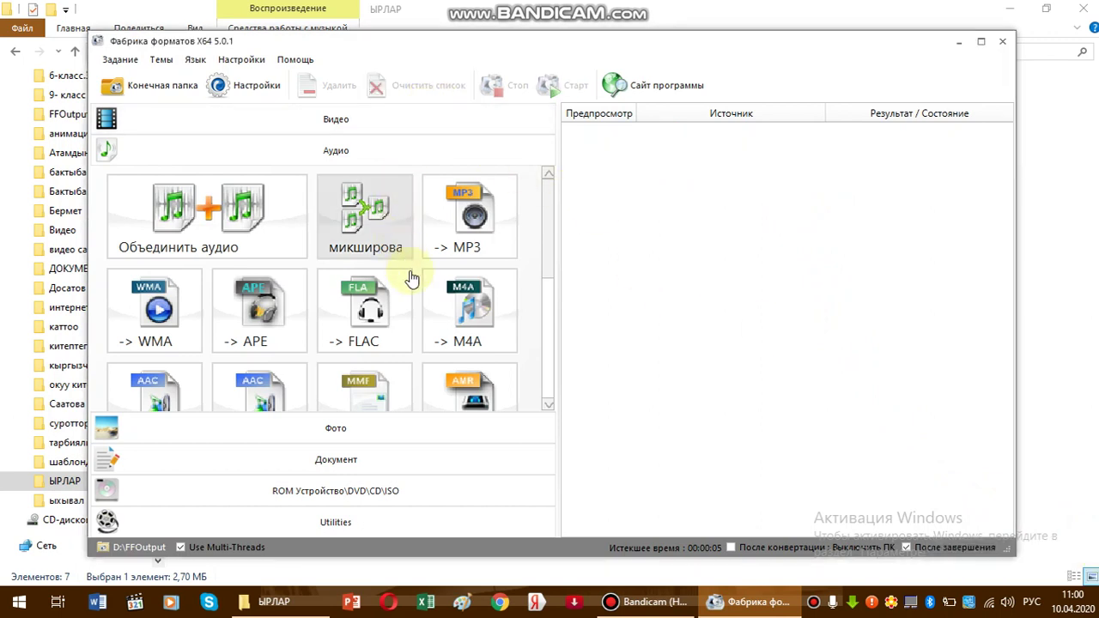
Open the MP3 converter and add the "18-25 Livemusic.kz (zoop.su)1" song from the ЫРЛАР folder to its file list.
{"action": "left_click", "coordinate": [475, 225]}
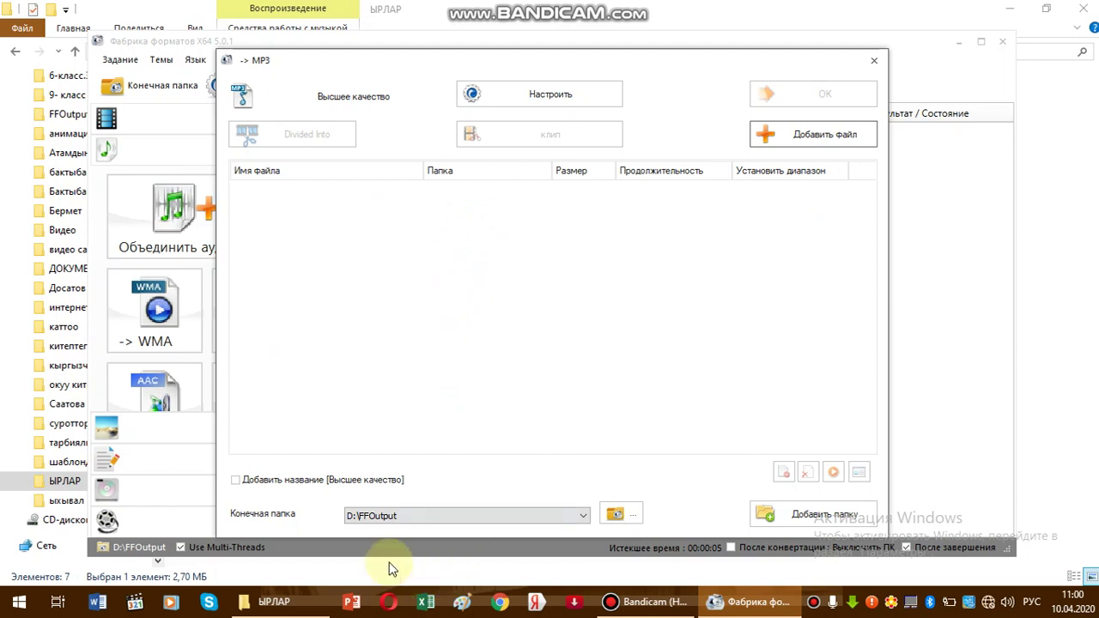
{"action": "left_click", "coordinate": [314, 601]}
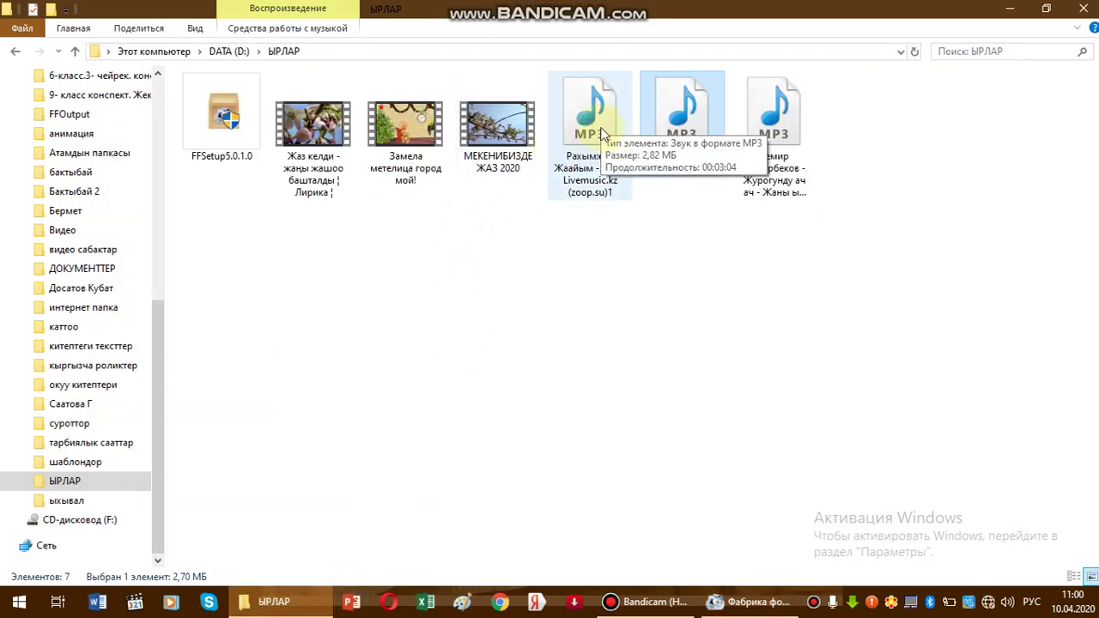
{"action": "left_click_drag", "start_coordinate": [584, 134], "coordinate": [613, 355]}
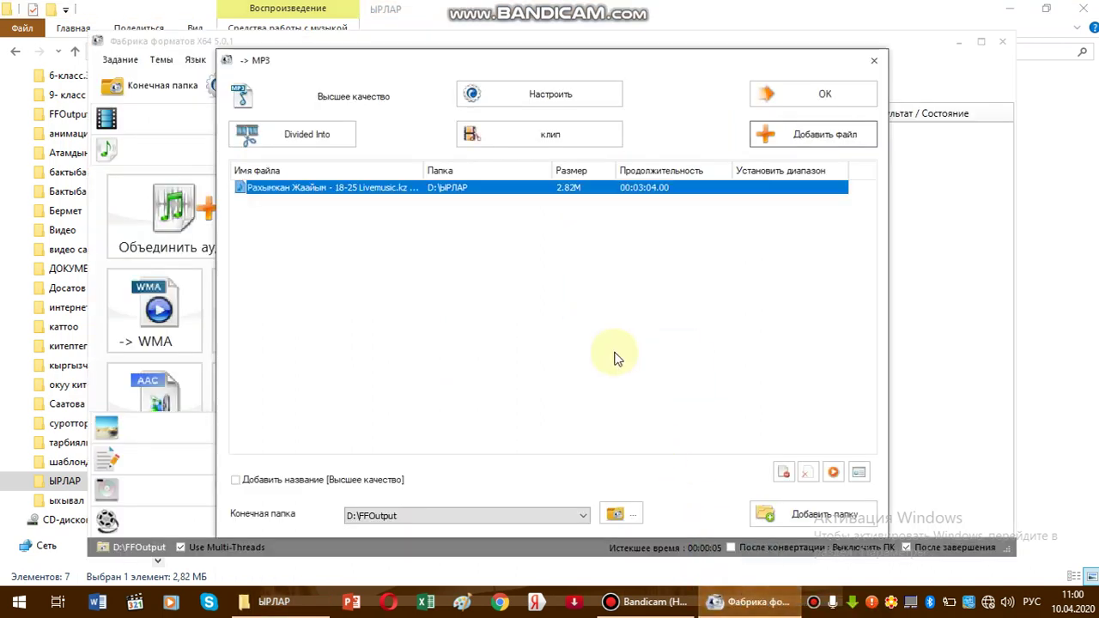
Clip the "18-25" song to the range 00:00:00 to 00:01:00 and queue it for MP3 conversion.
{"action": "left_click", "coordinate": [543, 140]}
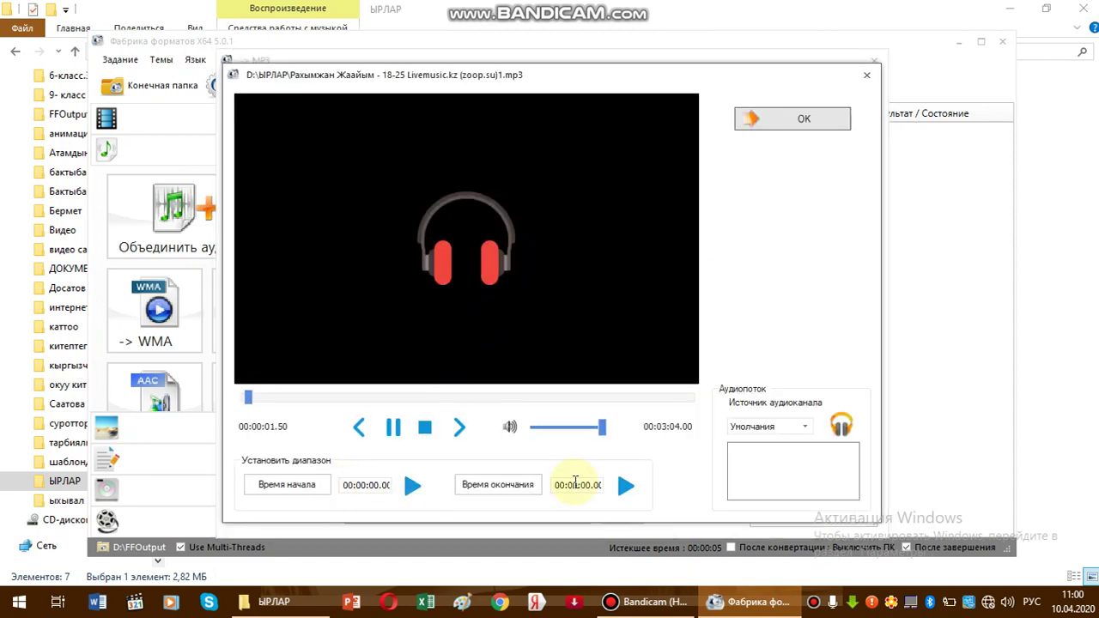
{"action": "left_click", "coordinate": [393, 429]}
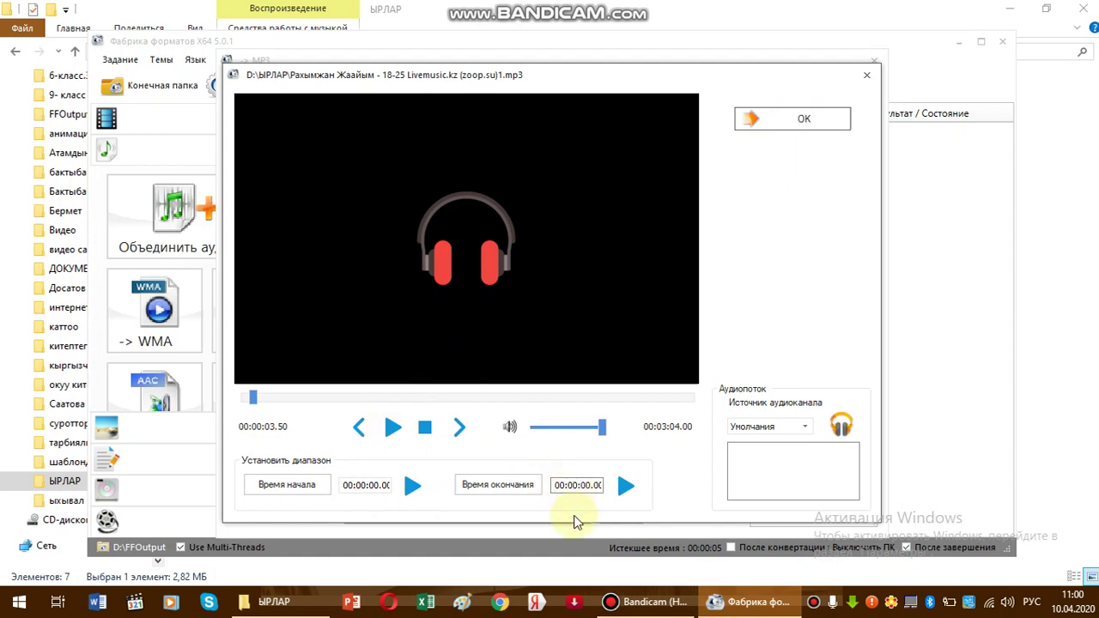
{"action": "left_click", "coordinate": [789, 124]}
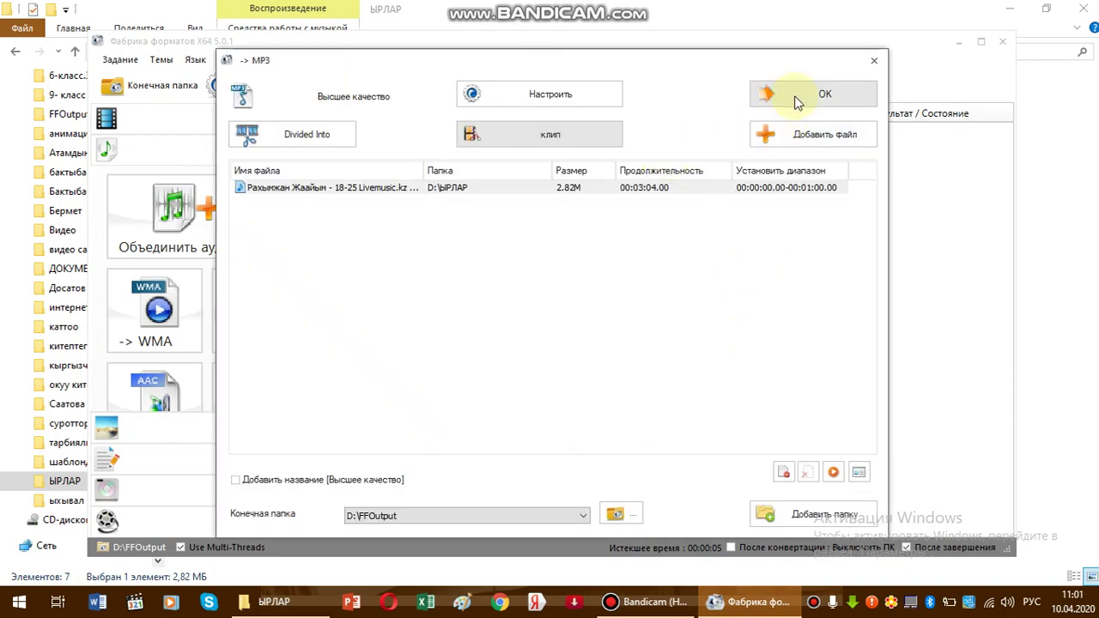
{"action": "left_click", "coordinate": [797, 100]}
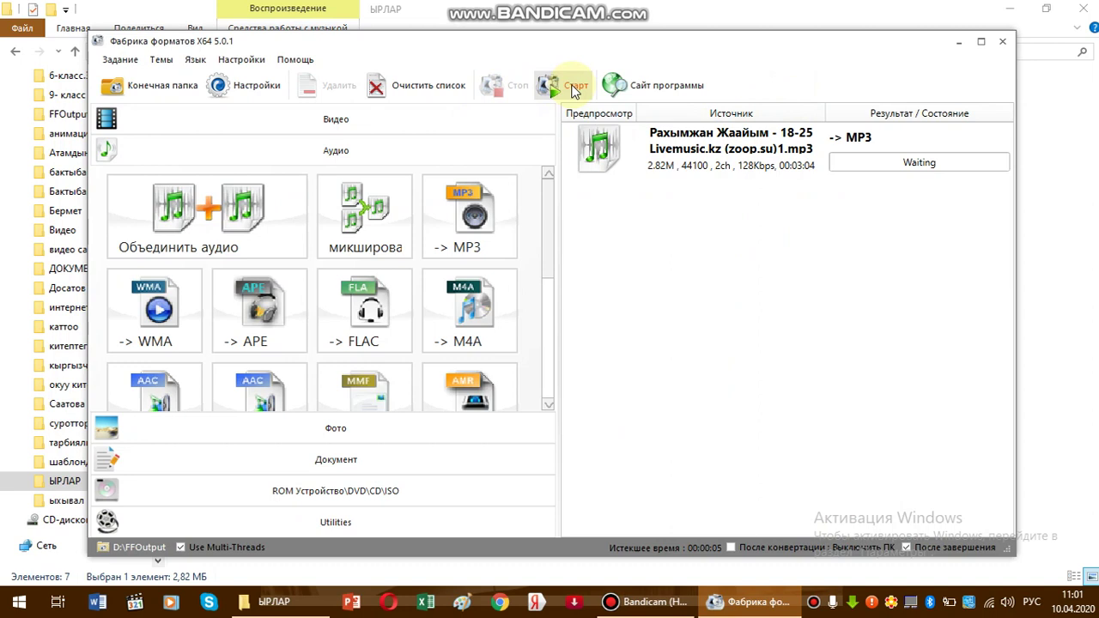
Run the queued "18-25" song conversion, clear the task list and dismiss the completion notice.
{"action": "left_click", "coordinate": [574, 88]}
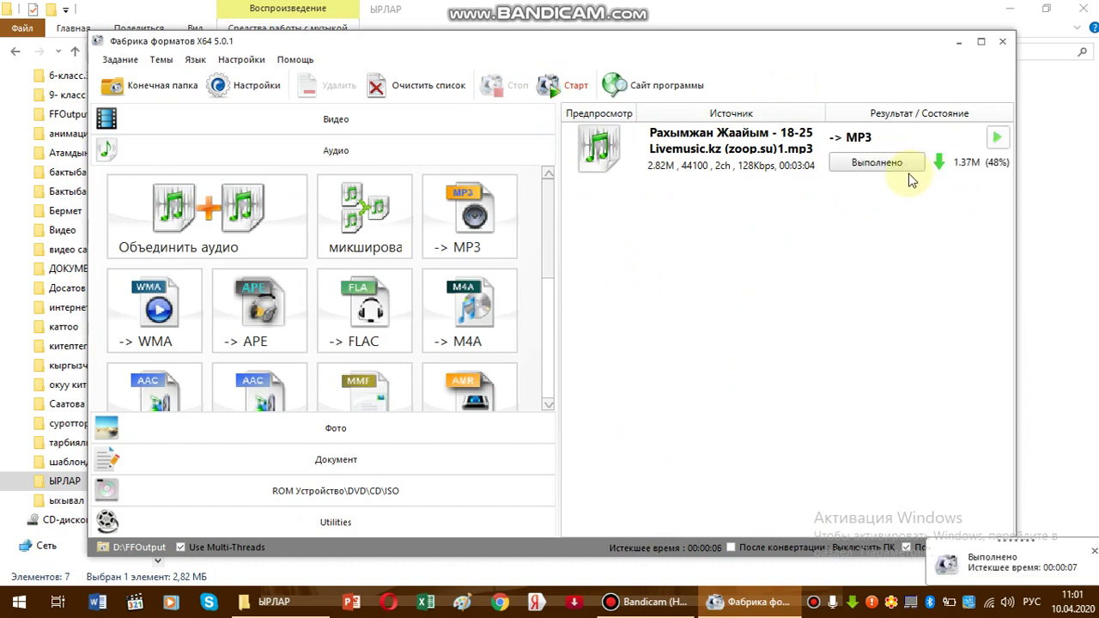
{"action": "left_click", "coordinate": [413, 89]}
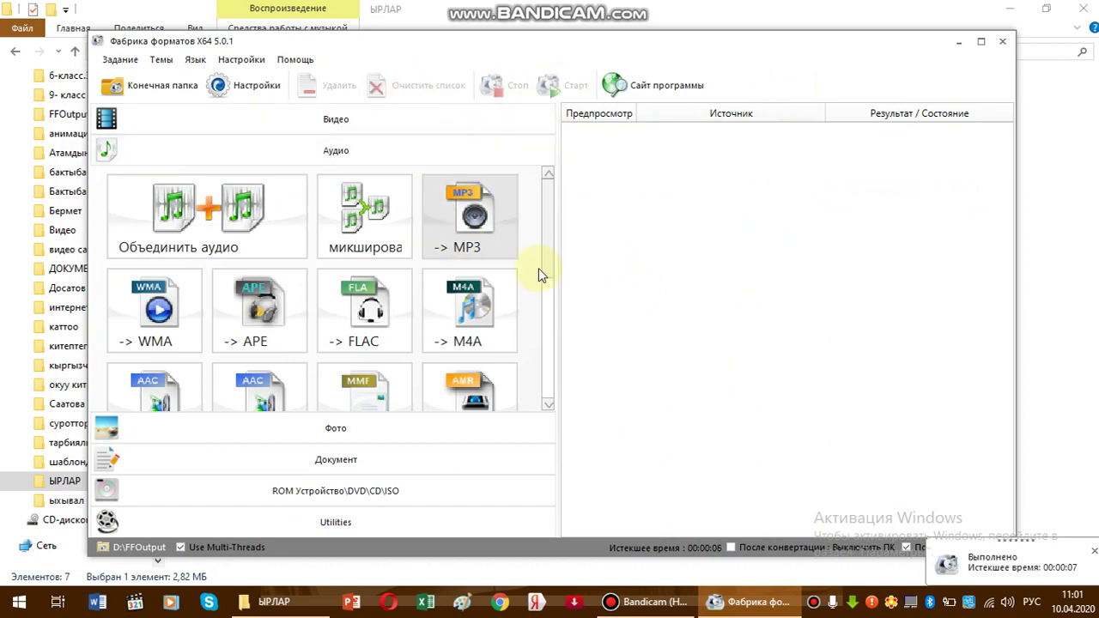
{"action": "left_click", "coordinate": [1094, 551]}
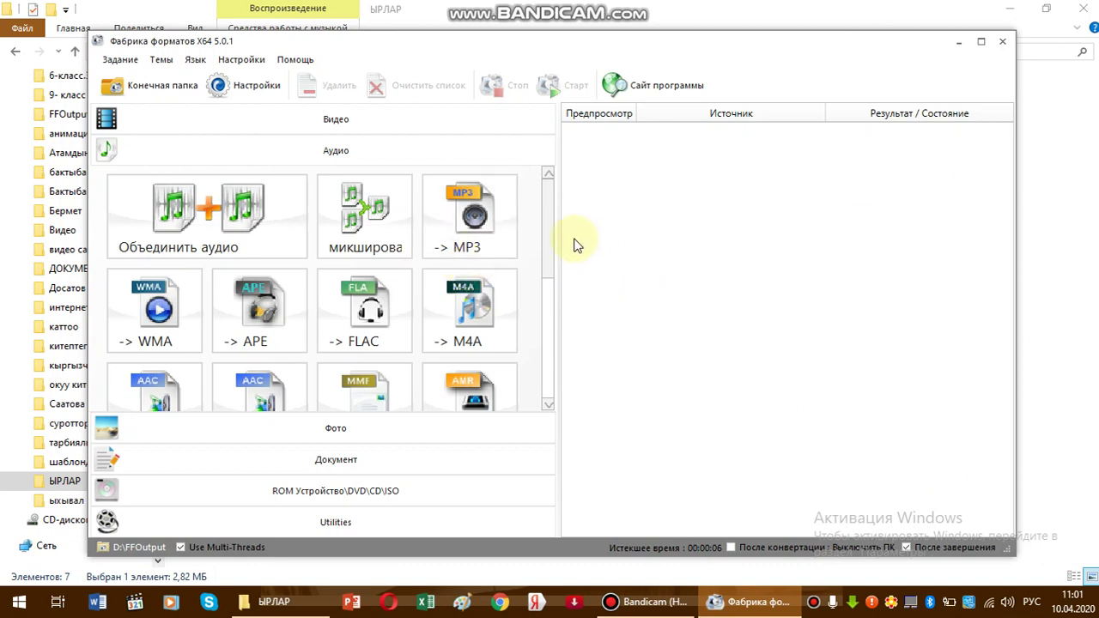
Start an audio join with MP3 output and add the one-minute "Журогунду ач ач" clip from D:\FFOutput to its file list.
{"action": "left_click", "coordinate": [211, 231]}
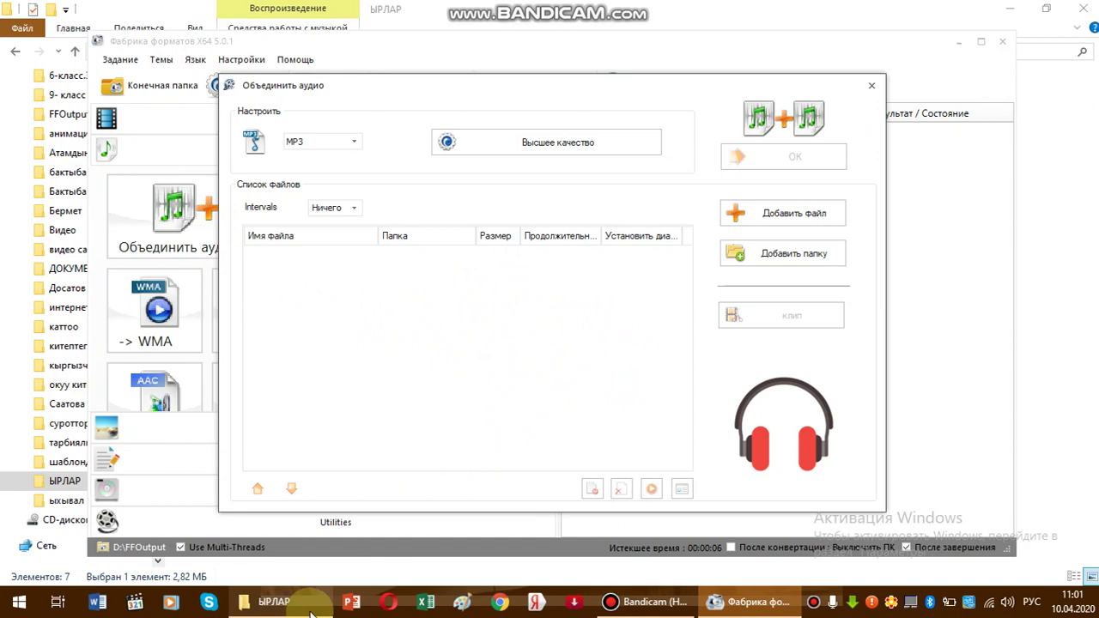
{"action": "left_click", "coordinate": [284, 603]}
{"action": "left_click_drag", "start_coordinate": [161, 378], "coordinate": [156, 258]}
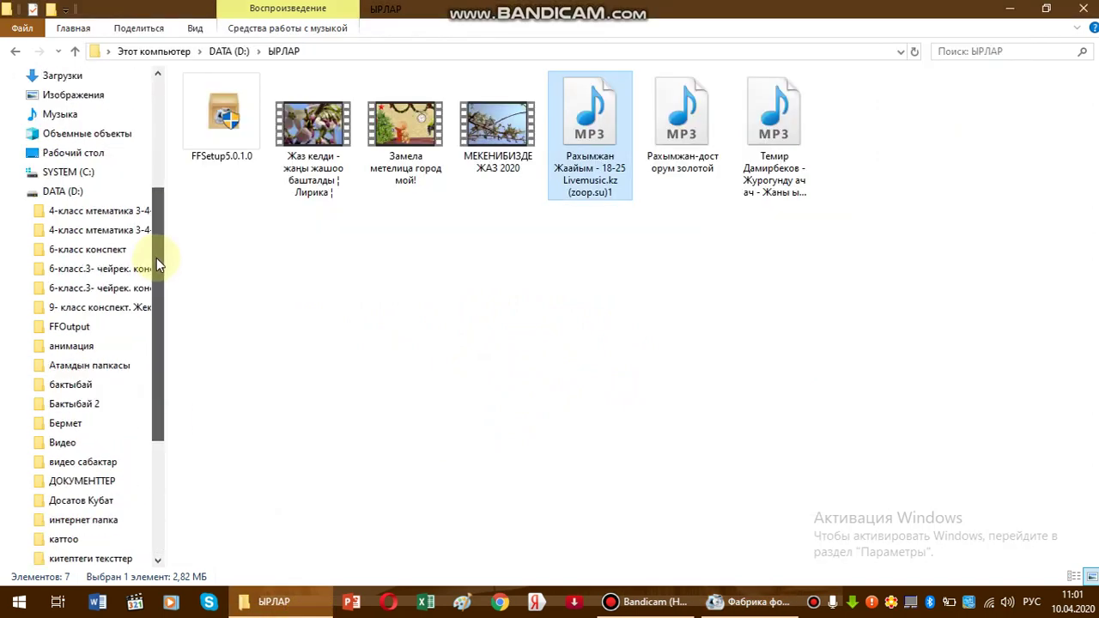
{"action": "left_click", "coordinate": [70, 333]}
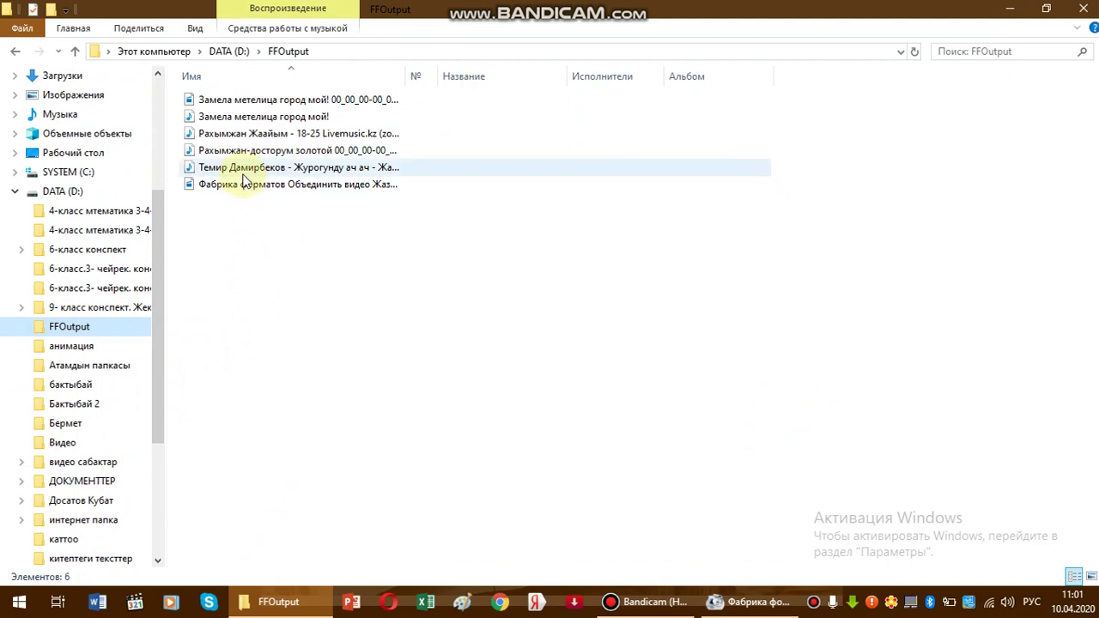
{"action": "mouse_move", "coordinate": [244, 180]}
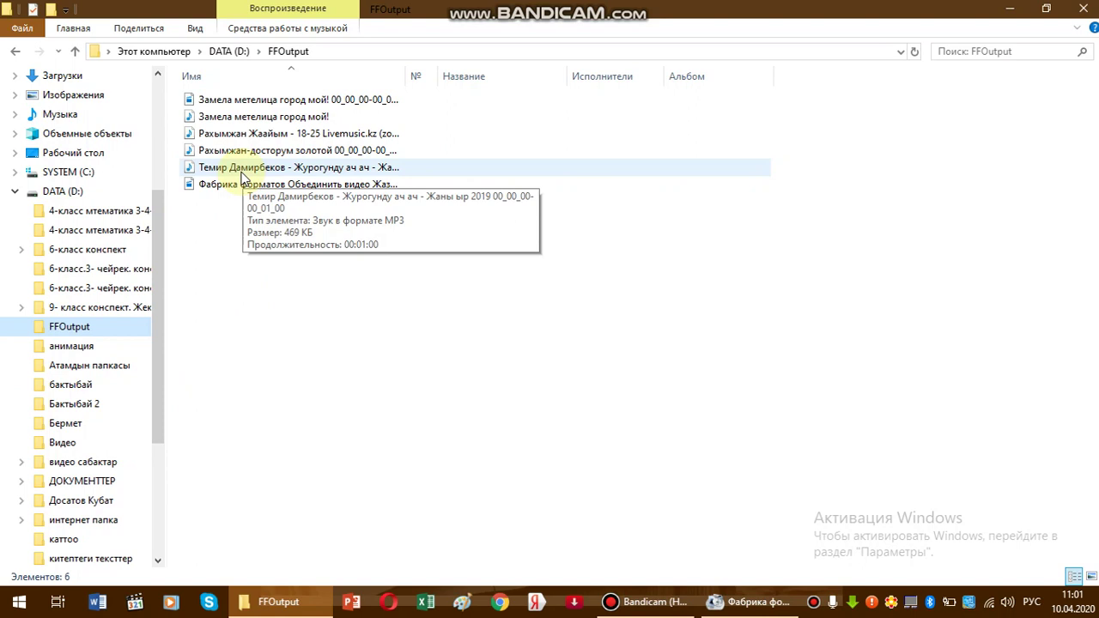
{"action": "left_click_drag", "start_coordinate": [243, 178], "coordinate": [569, 412]}
{"action": "left_click", "coordinate": [413, 35]}
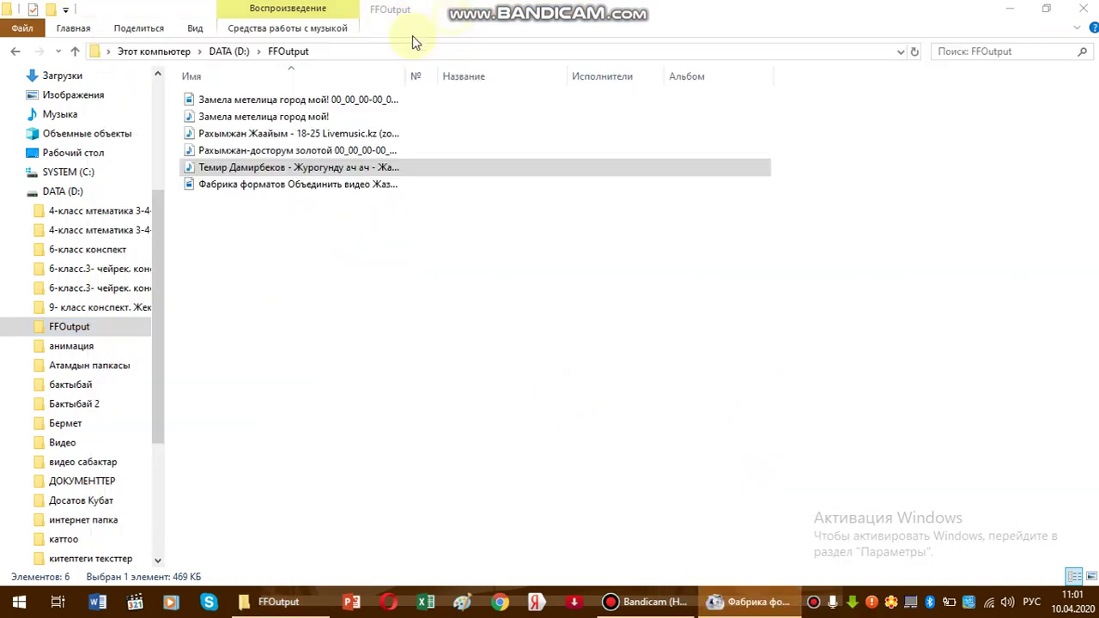
Add the one-minute "досторум золотой" and "18-25 Livemusic.kz" clips from FFOutput to the join list and queue the join task.
{"action": "left_click", "coordinate": [272, 156]}
{"action": "left_click_drag", "start_coordinate": [271, 156], "coordinate": [535, 376]}
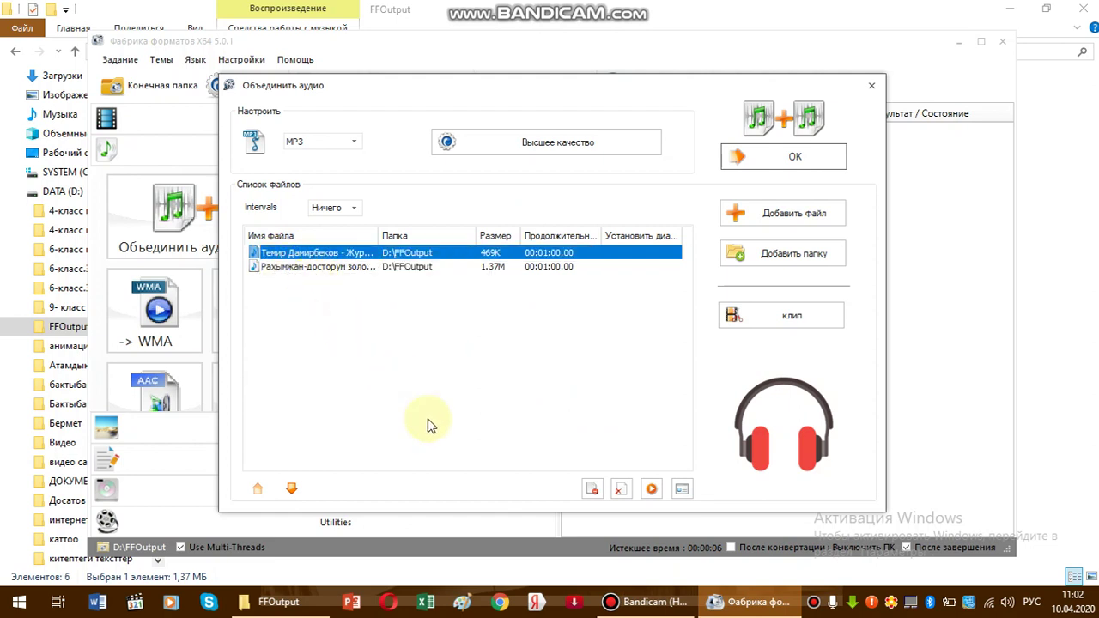
{"action": "left_click", "coordinate": [305, 603]}
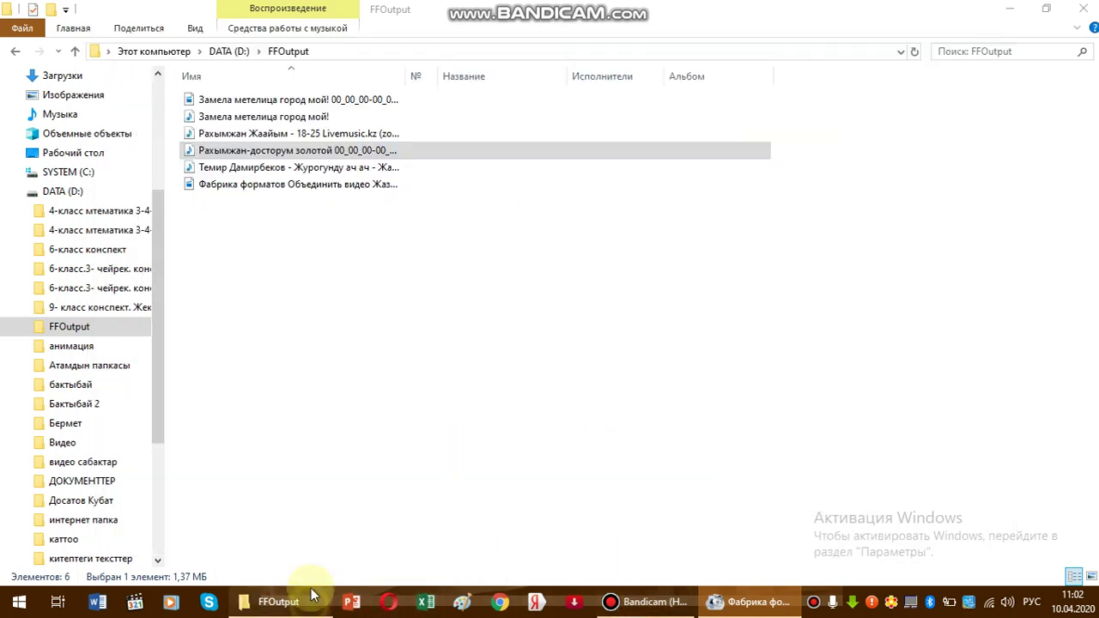
{"action": "left_click", "coordinate": [248, 136]}
{"action": "left_click_drag", "start_coordinate": [292, 221], "coordinate": [557, 373]}
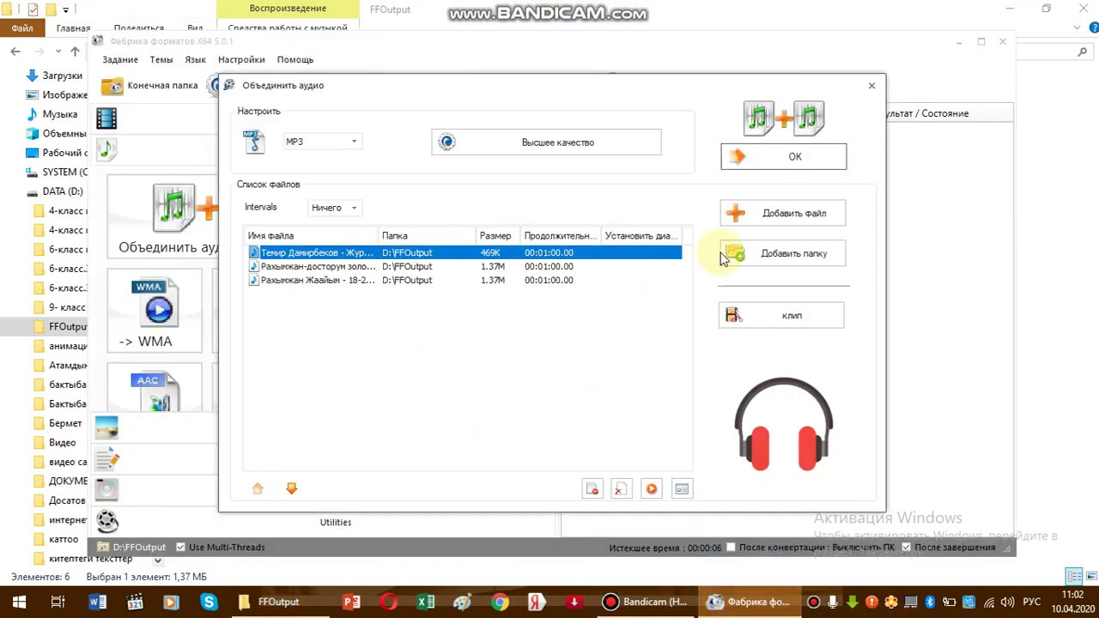
{"action": "left_click", "coordinate": [782, 158]}
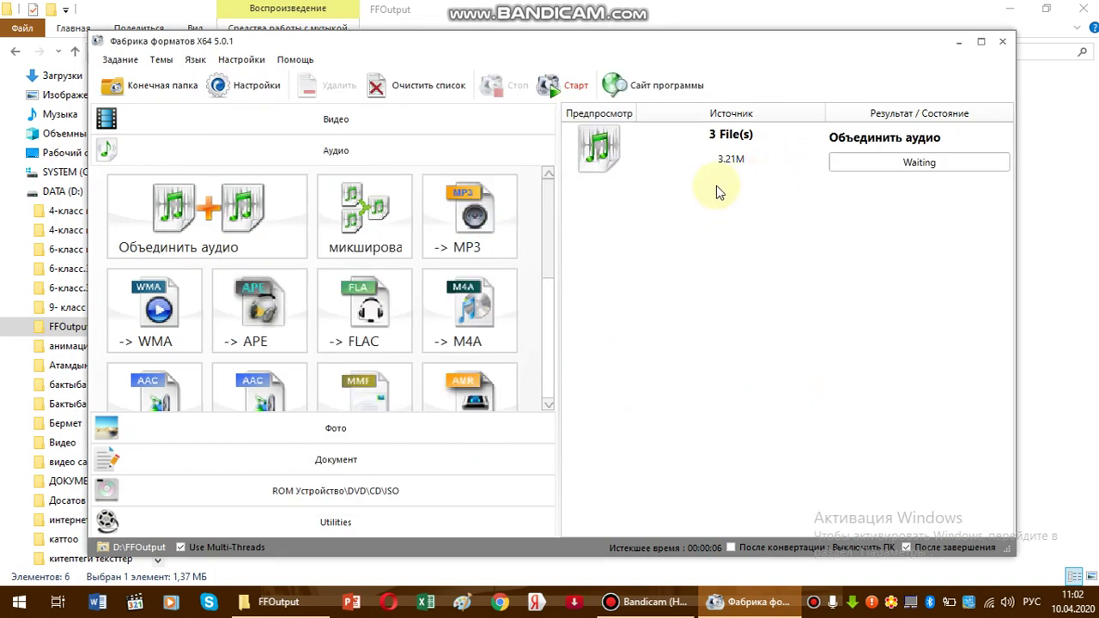
Run the queued three-file audio join, dismiss the completion notice and clear the task list.
{"action": "left_click", "coordinate": [569, 84]}
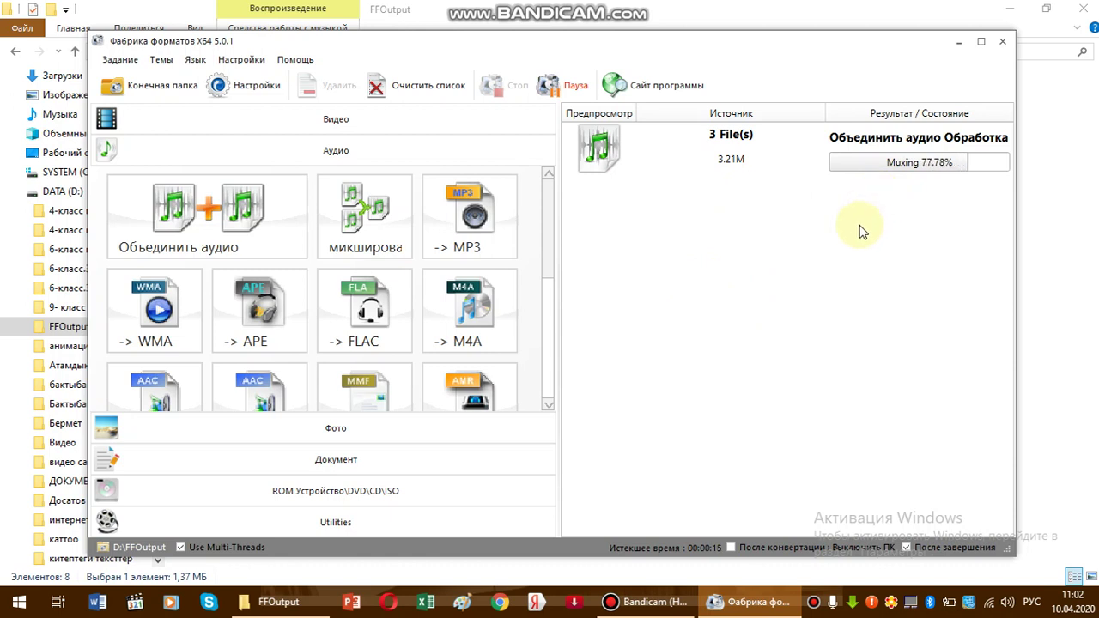
{"action": "left_click", "coordinate": [655, 604]}
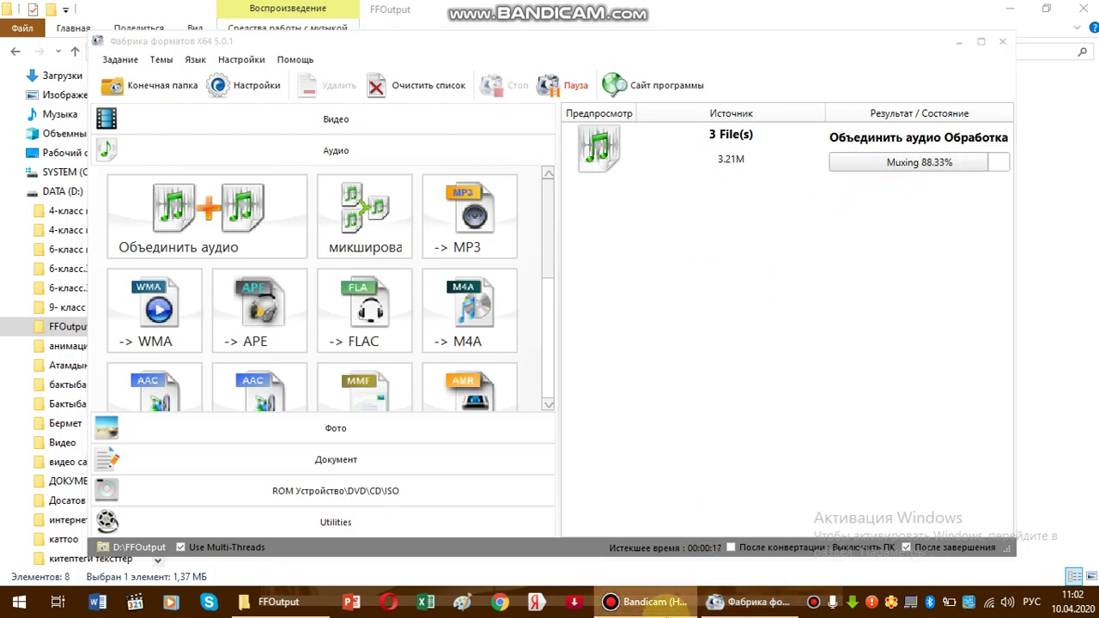
{"action": "left_click", "coordinate": [692, 430]}
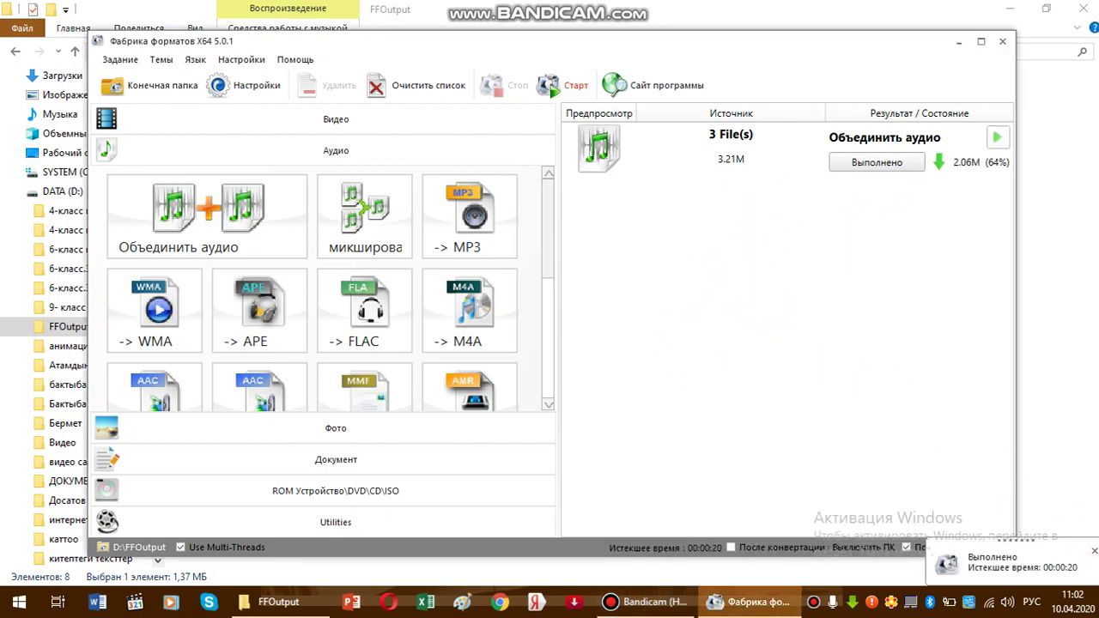
{"action": "left_click", "coordinate": [1094, 550]}
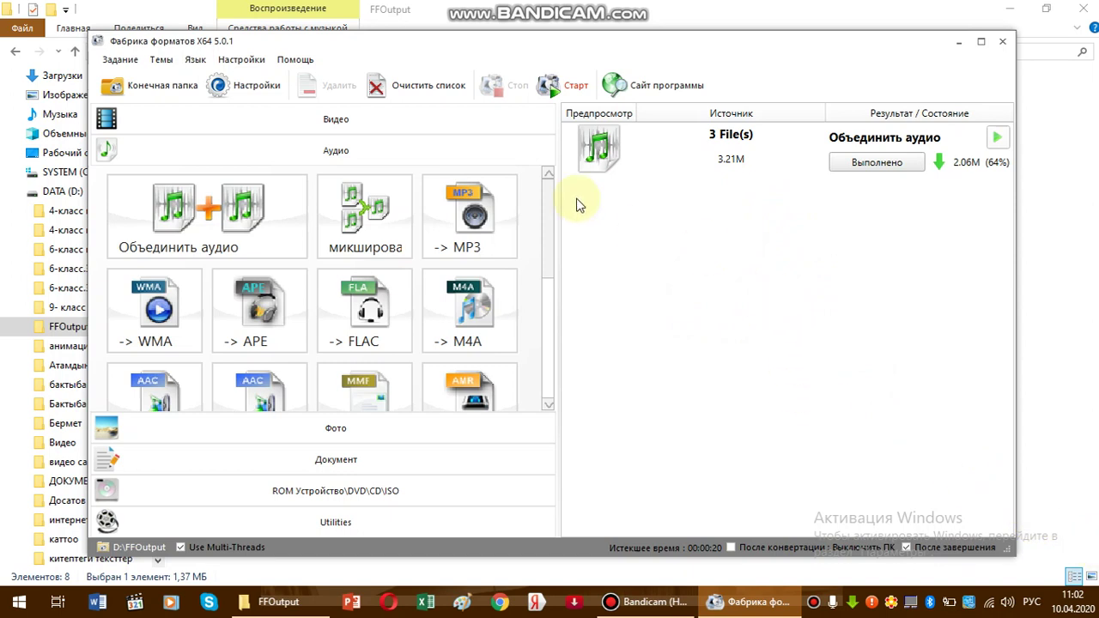
{"action": "left_click", "coordinate": [409, 89]}
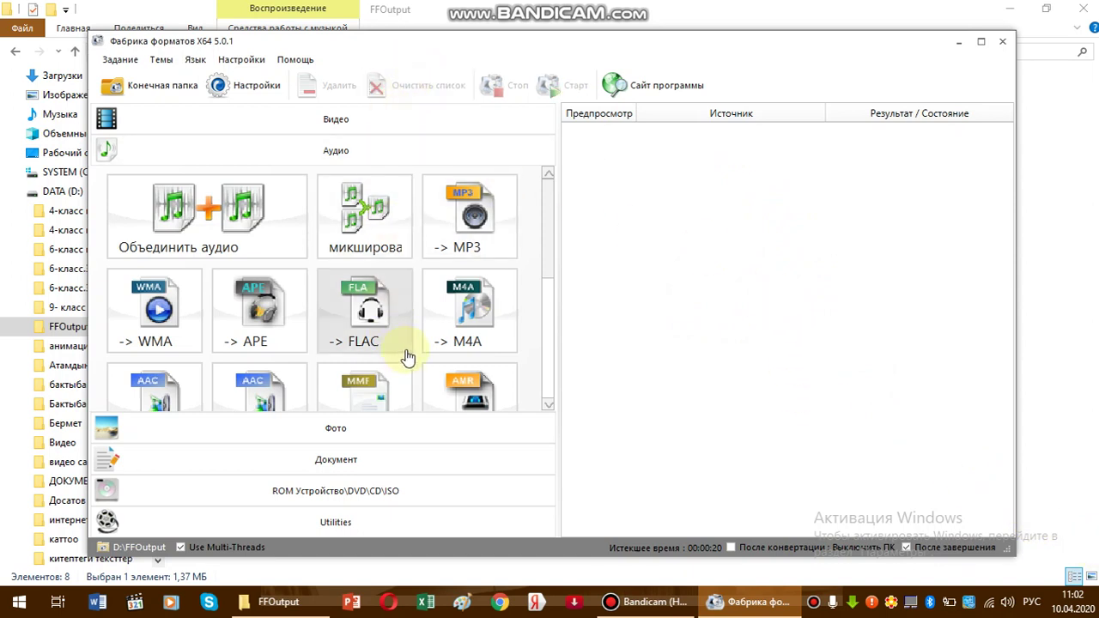
Play the joined "Фабрика форматов Объединить аудио" MP3 from the FFOutput folder and enlarge the player window.
{"action": "left_click", "coordinate": [301, 602]}
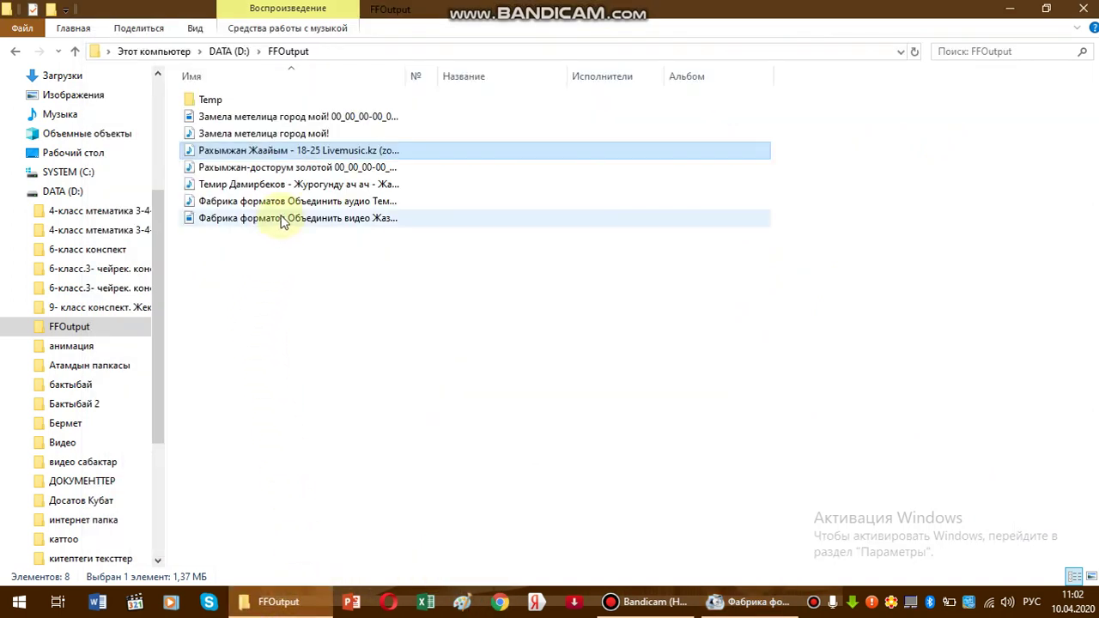
{"action": "mouse_move", "coordinate": [288, 206]}
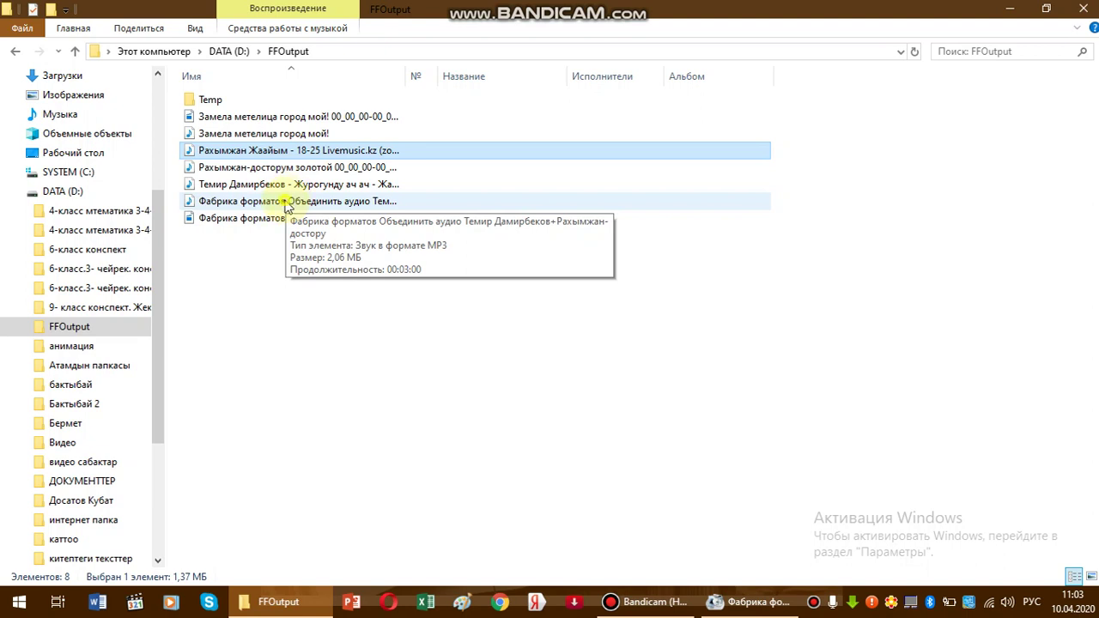
{"action": "left_click", "coordinate": [286, 206]}
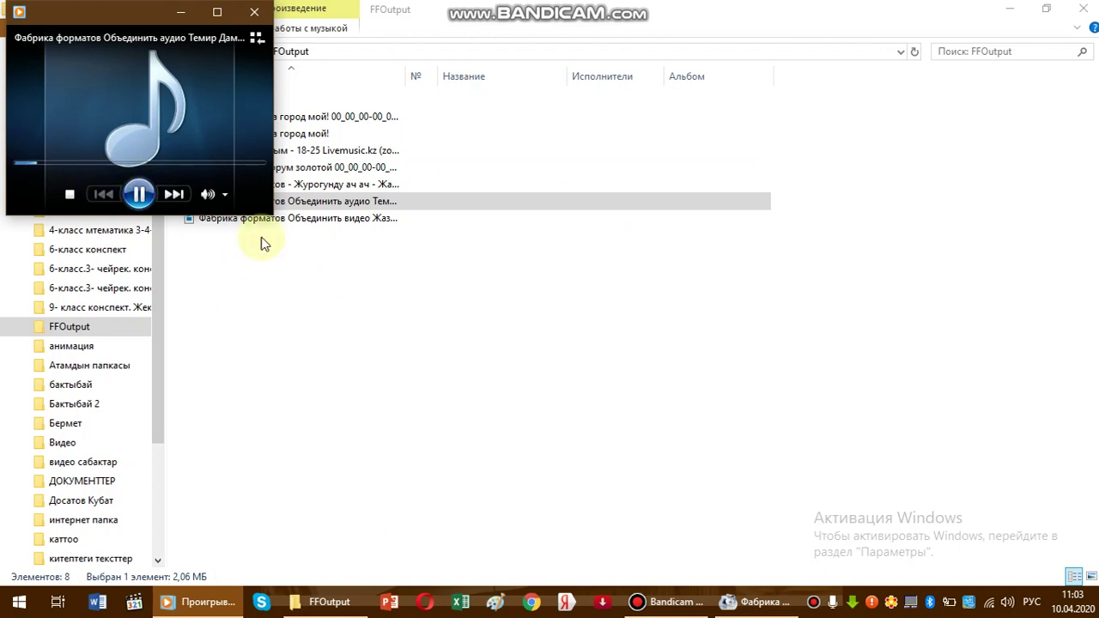
{"action": "left_click_drag", "start_coordinate": [265, 213], "coordinate": [462, 387]}
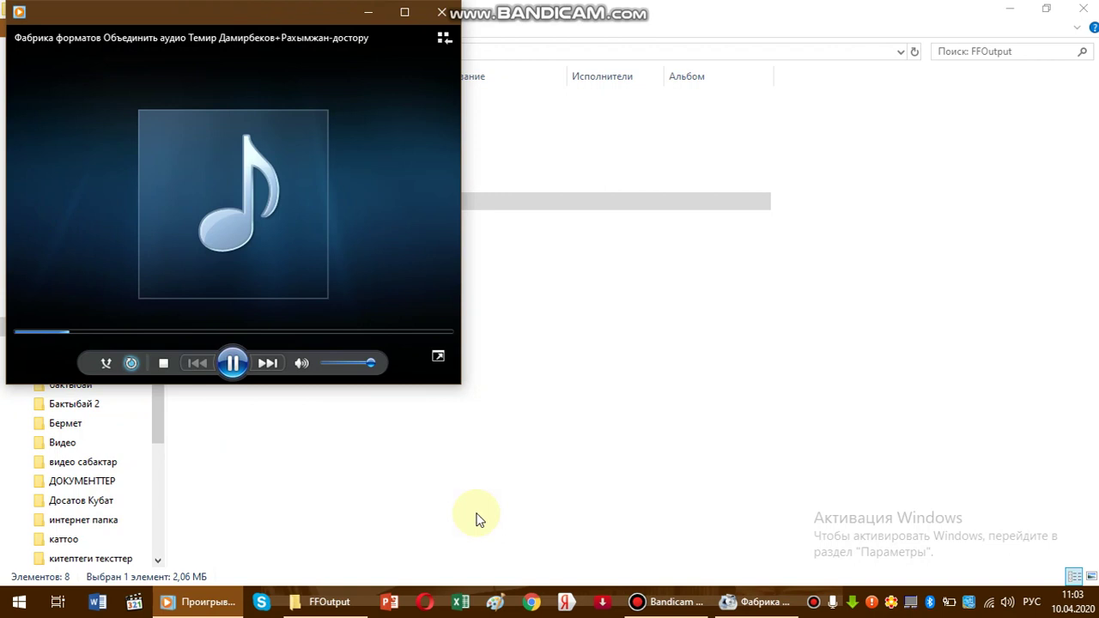
{"action": "left_click", "coordinate": [677, 603]}
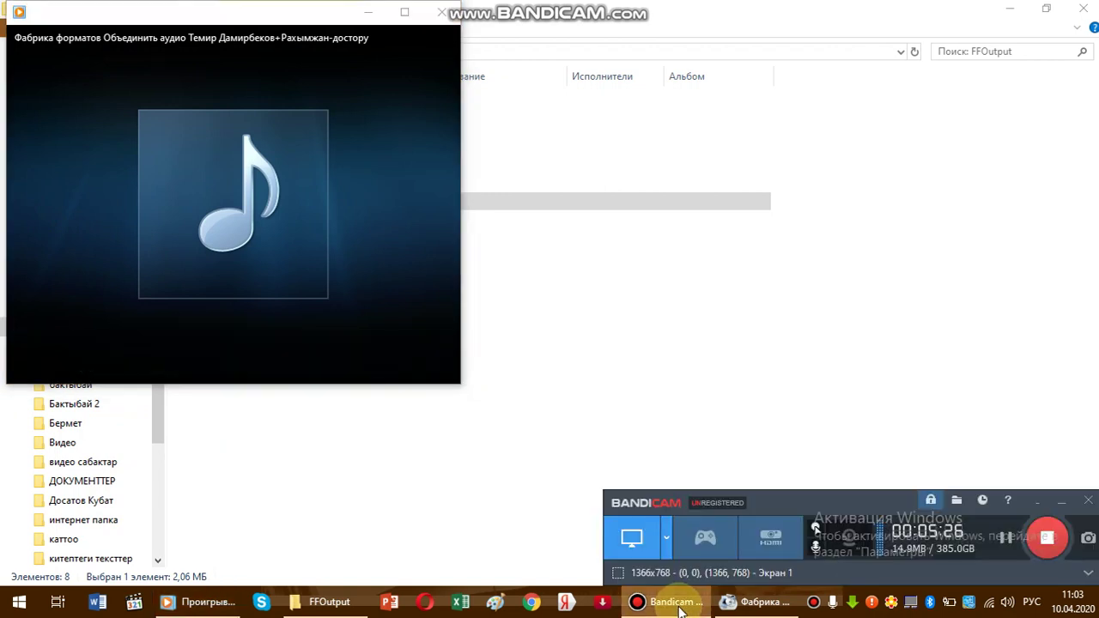
{"action": "left_click", "coordinate": [677, 603]}
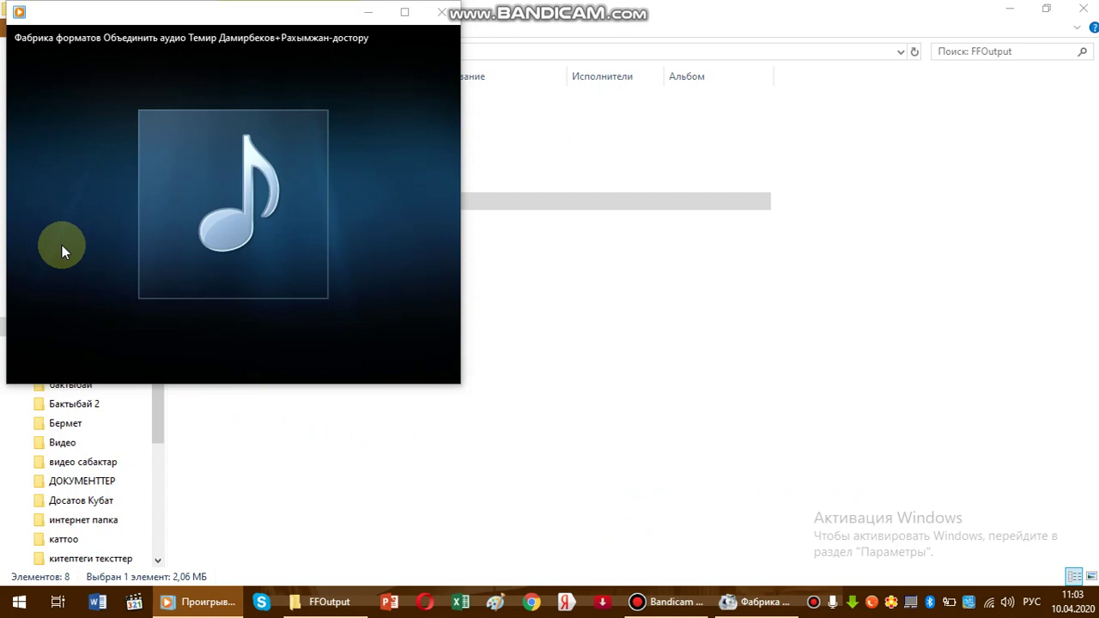
{"action": "mouse_move", "coordinate": [73, 238]}
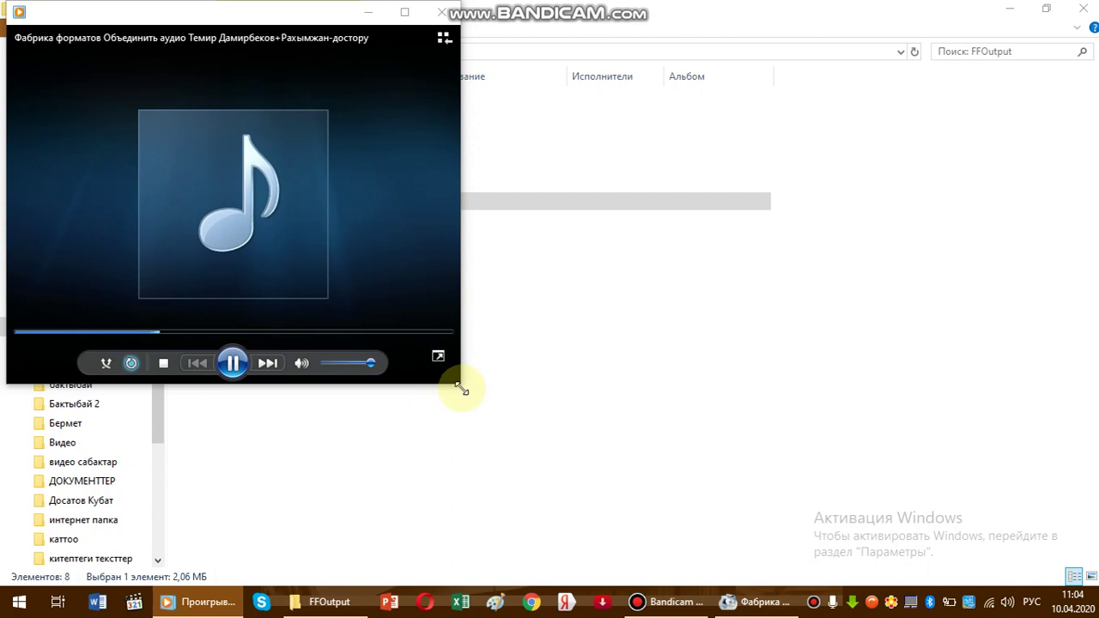
{"action": "left_click_drag", "start_coordinate": [465, 394], "coordinate": [503, 422]}
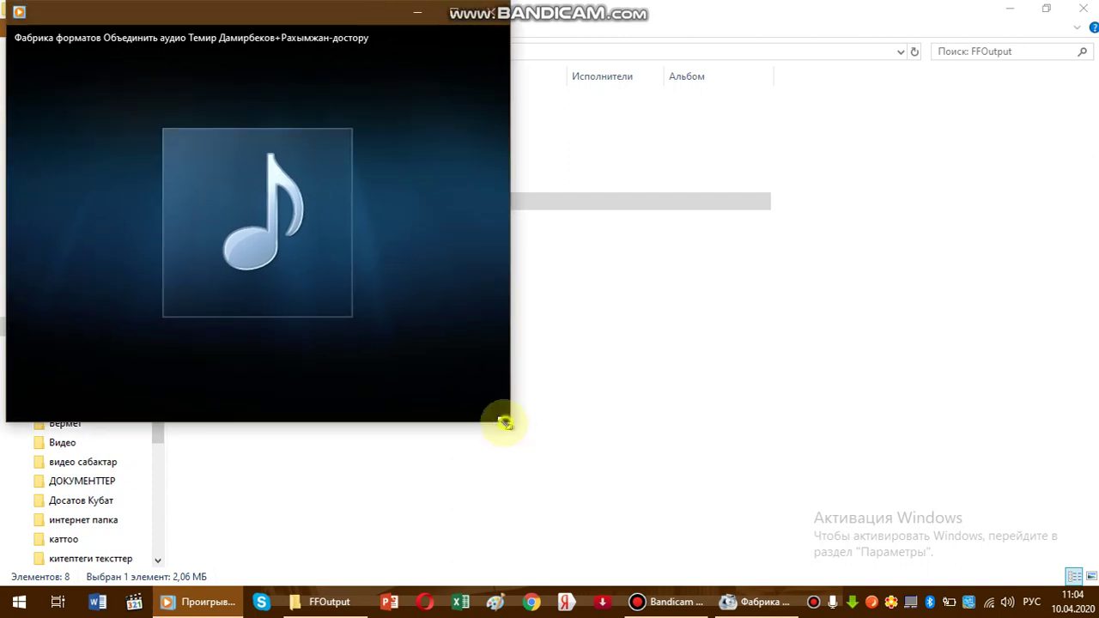
{"action": "mouse_move", "coordinate": [498, 422]}
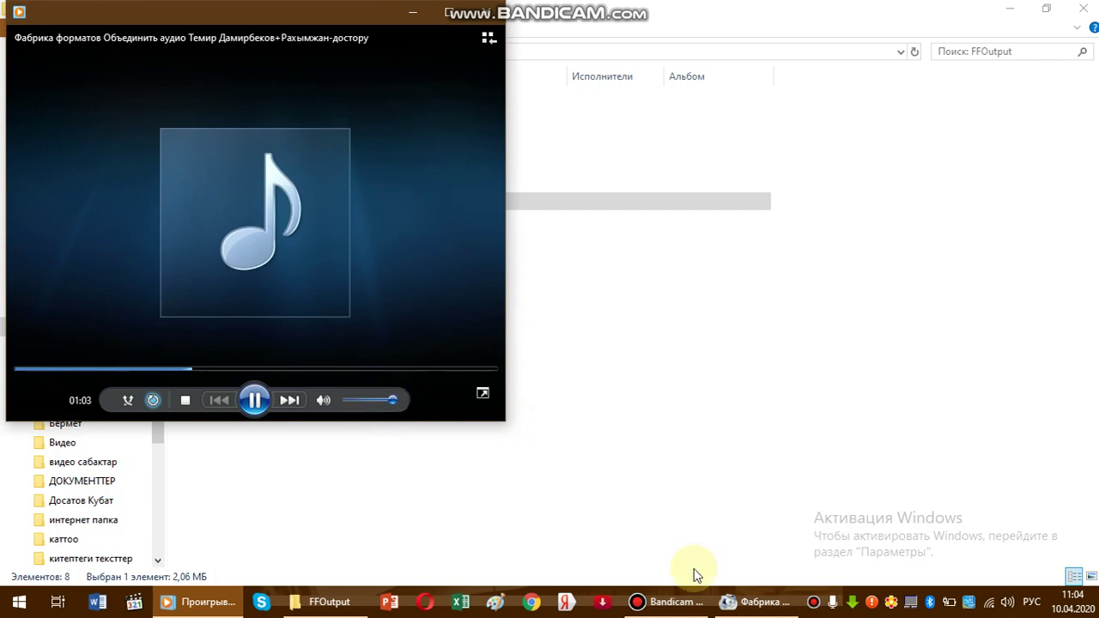
Lower the system speaker volume to 34.
{"action": "left_click", "coordinate": [1008, 602]}
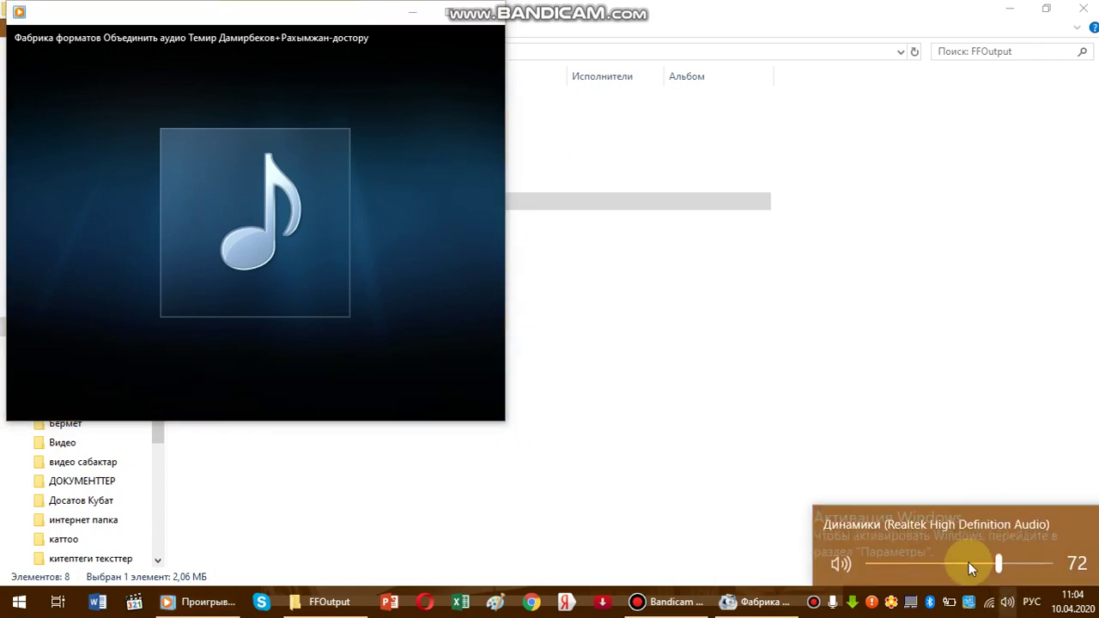
{"action": "left_click", "coordinate": [971, 563]}
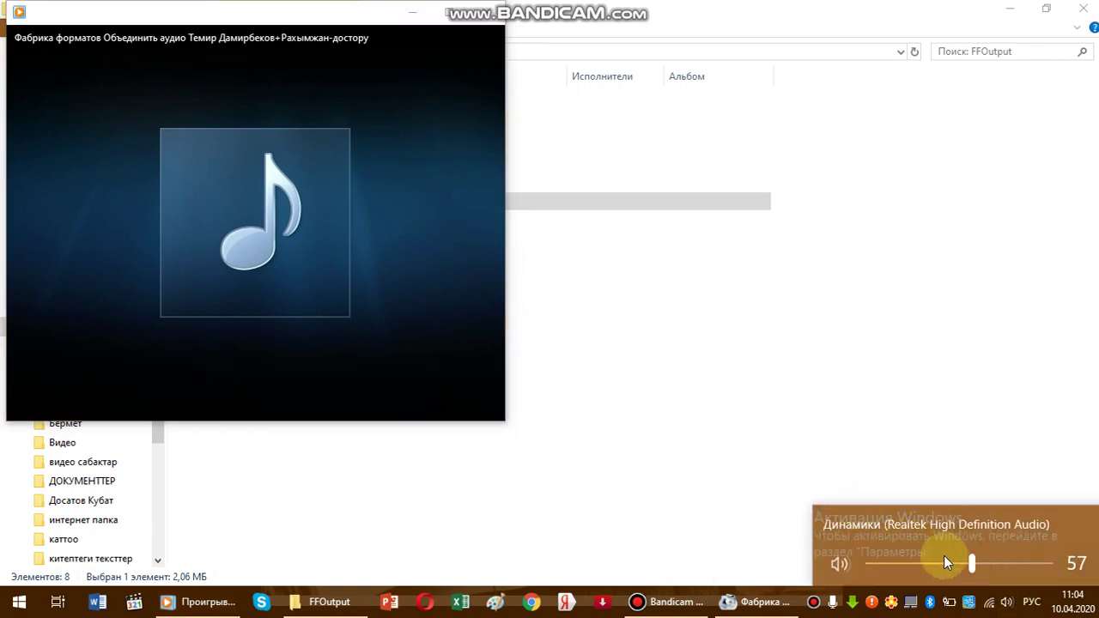
{"action": "left_click", "coordinate": [950, 563]}
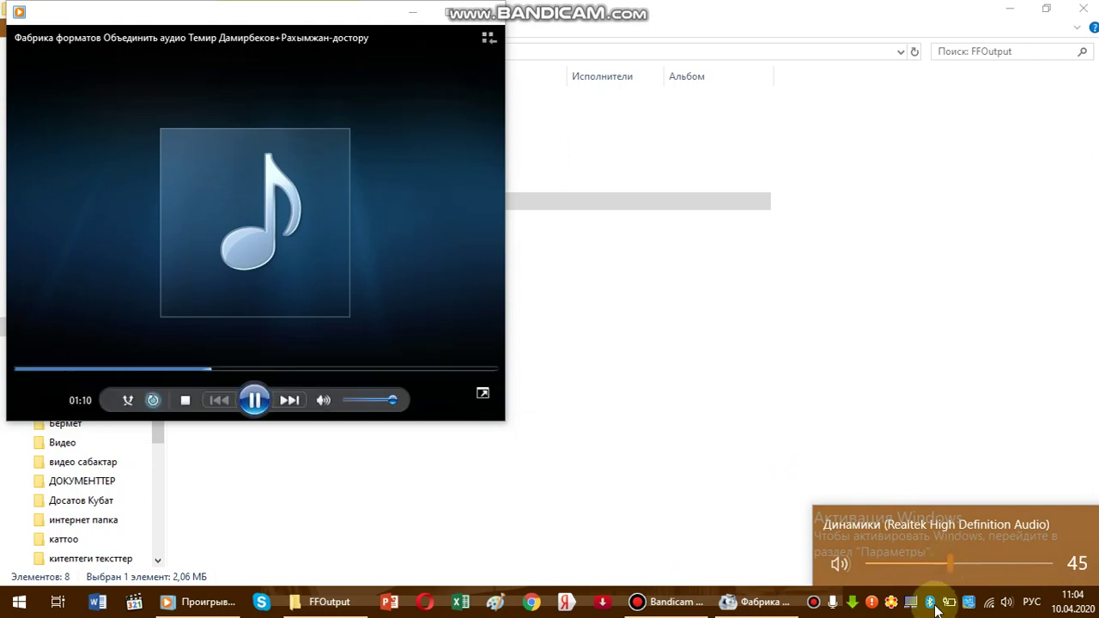
{"action": "left_click", "coordinate": [930, 564]}
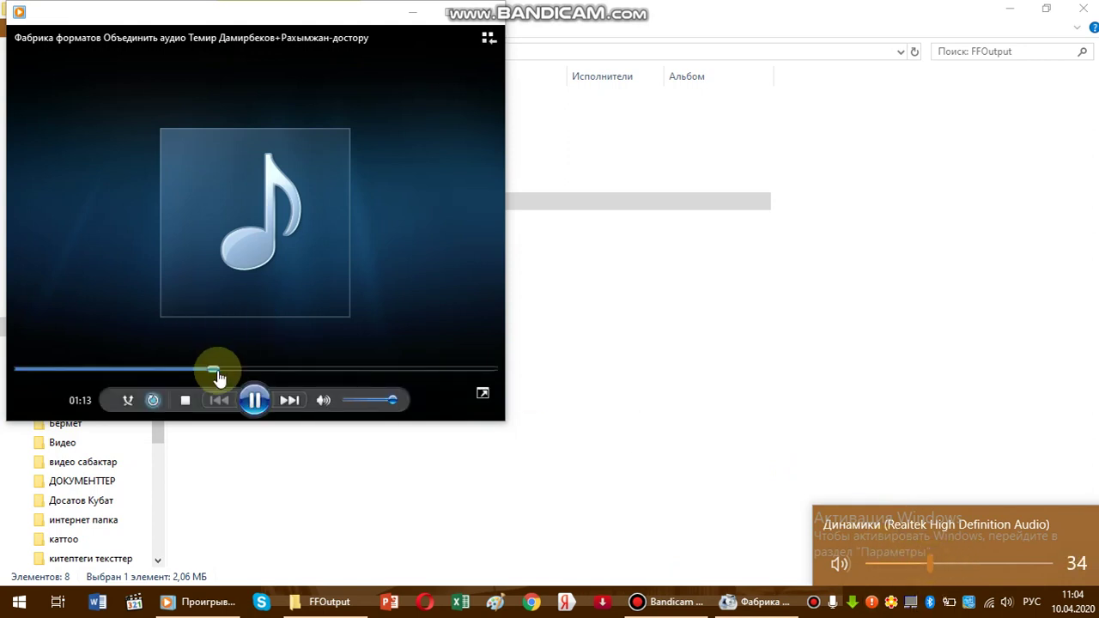
Skip through the joined audio to check the transition near 02:00 and the part around 02:25, and close the player.
{"action": "left_click", "coordinate": [371, 371]}
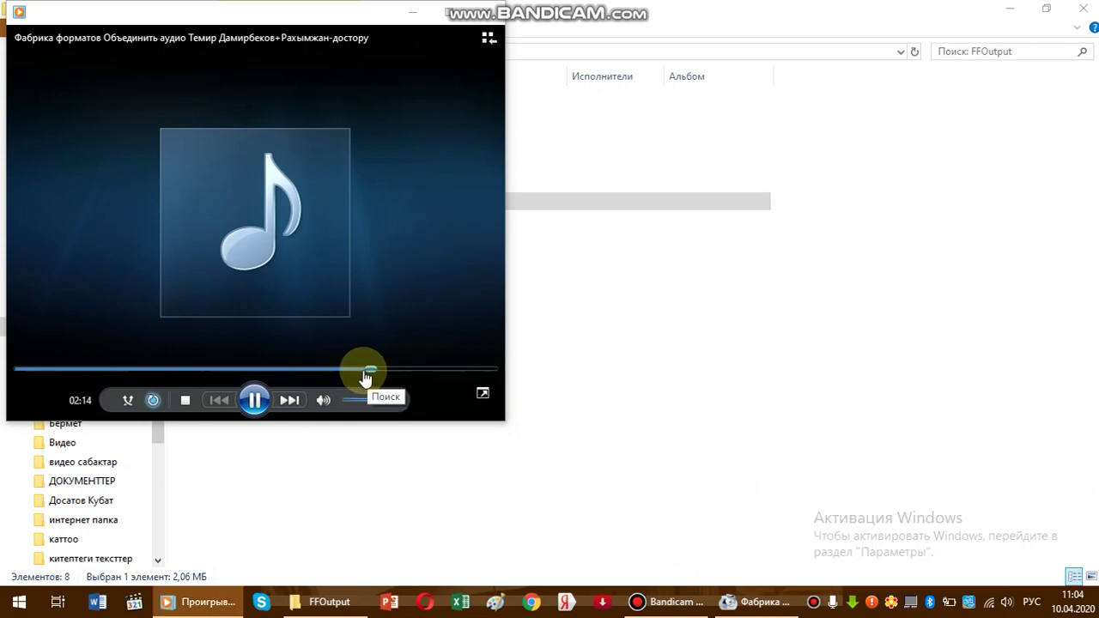
{"action": "left_click_drag", "start_coordinate": [370, 371], "coordinate": [322, 376]}
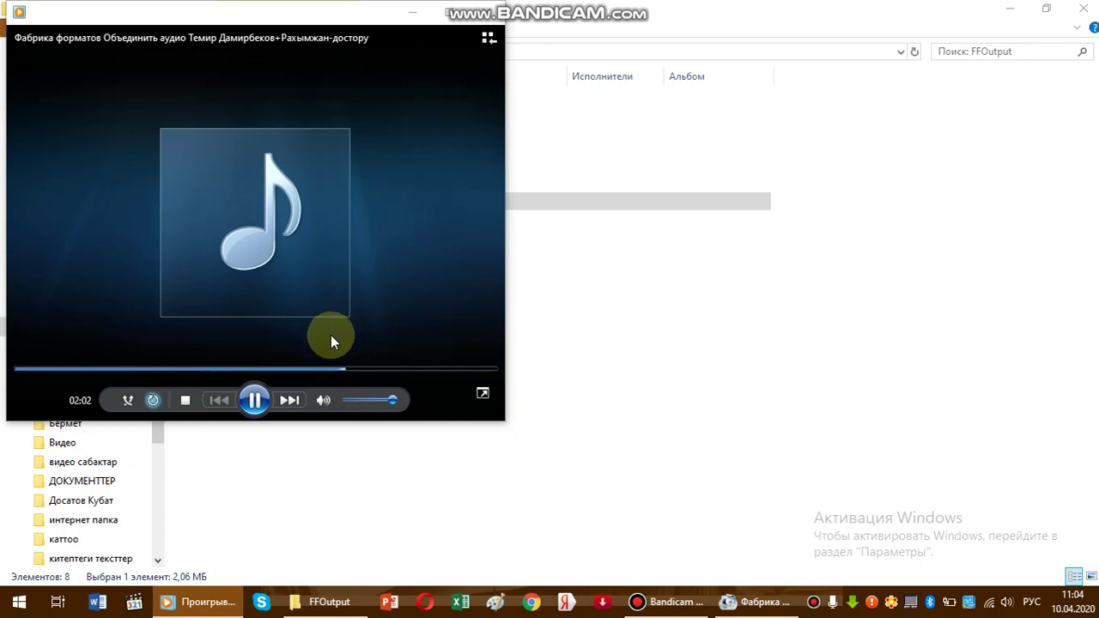
{"action": "left_click", "coordinate": [372, 368]}
{"action": "left_click", "coordinate": [393, 380]}
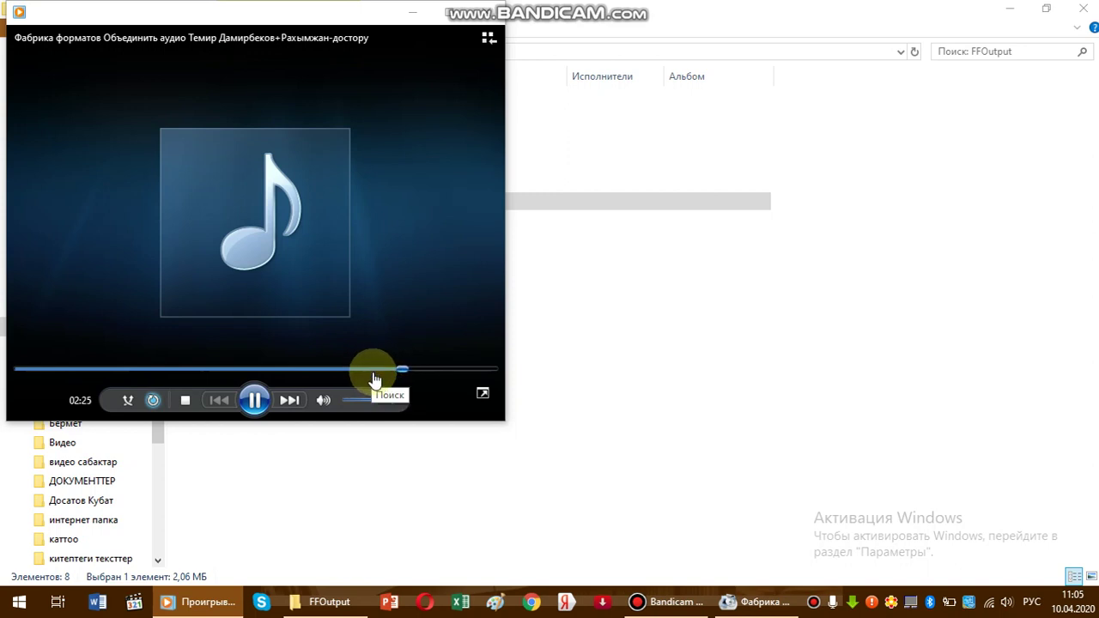
{"action": "left_click", "coordinate": [676, 602]}
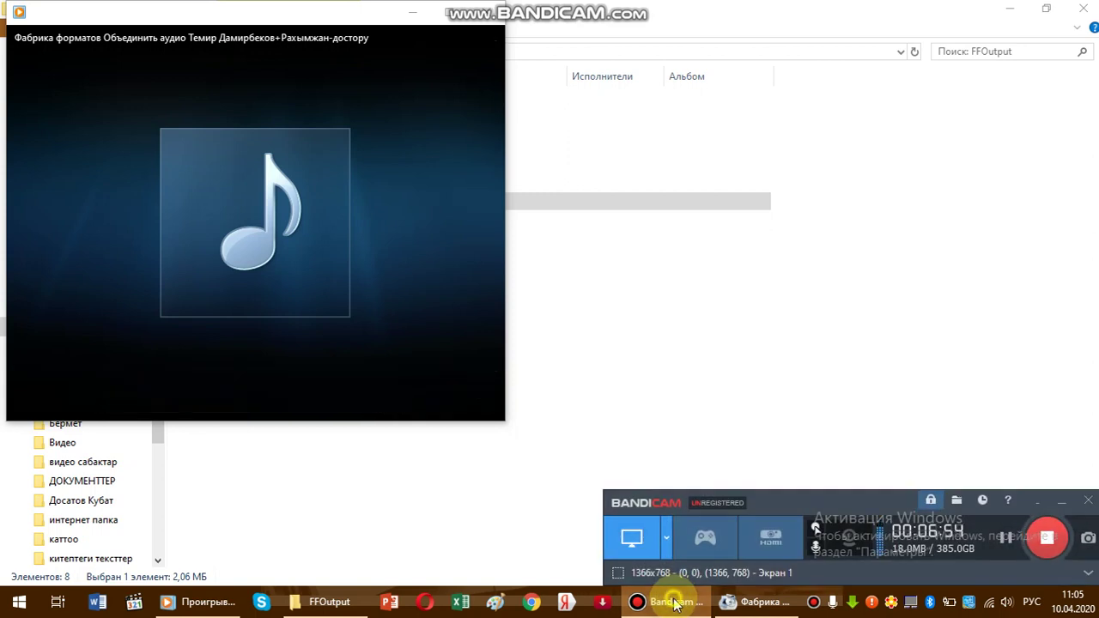
{"action": "left_click", "coordinate": [675, 603]}
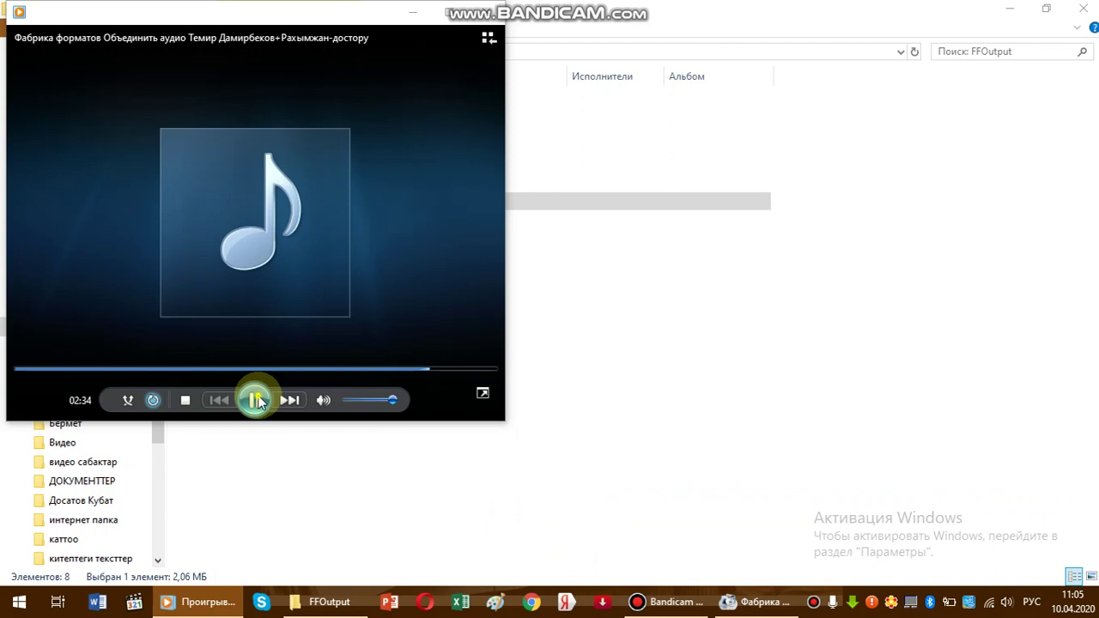
{"action": "left_click", "coordinate": [258, 401]}
{"action": "key", "text": "alt+F4"}
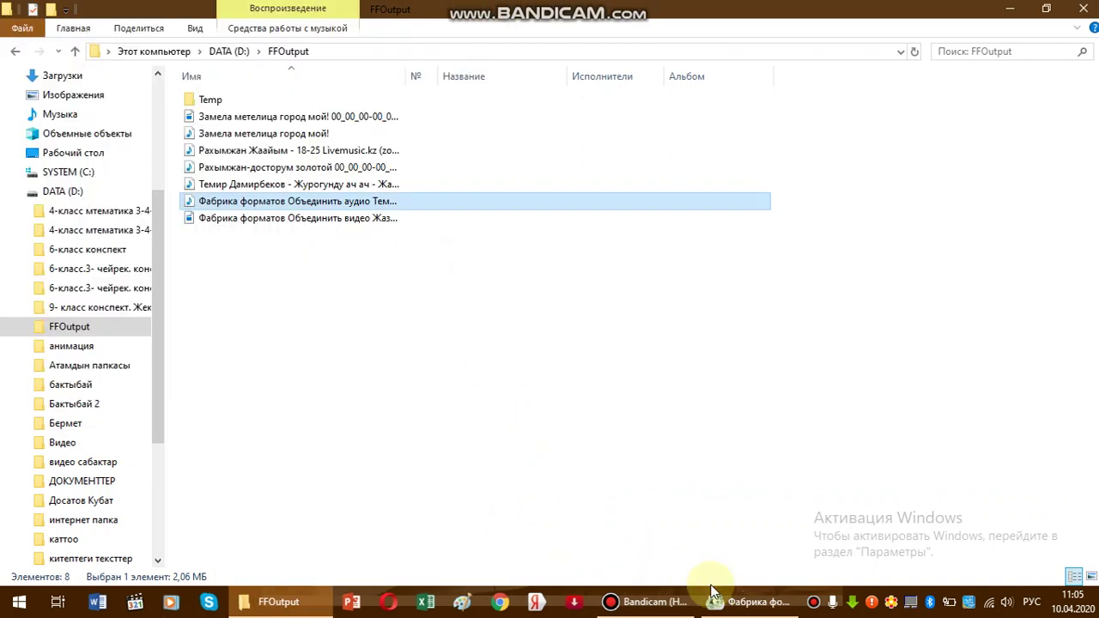
{"action": "left_click", "coordinate": [653, 602]}
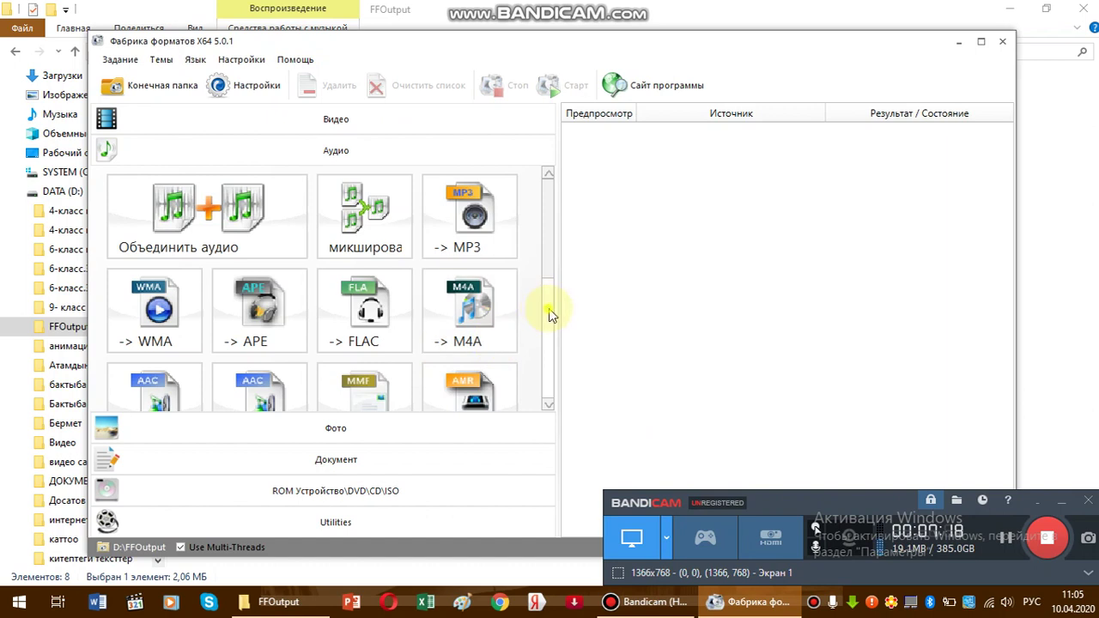
{"action": "scroll", "coordinate": [548, 308], "scroll_direction": "down", "scroll_amount": 3}
{"action": "scroll", "coordinate": [549, 222], "scroll_direction": "up", "scroll_amount": 3}
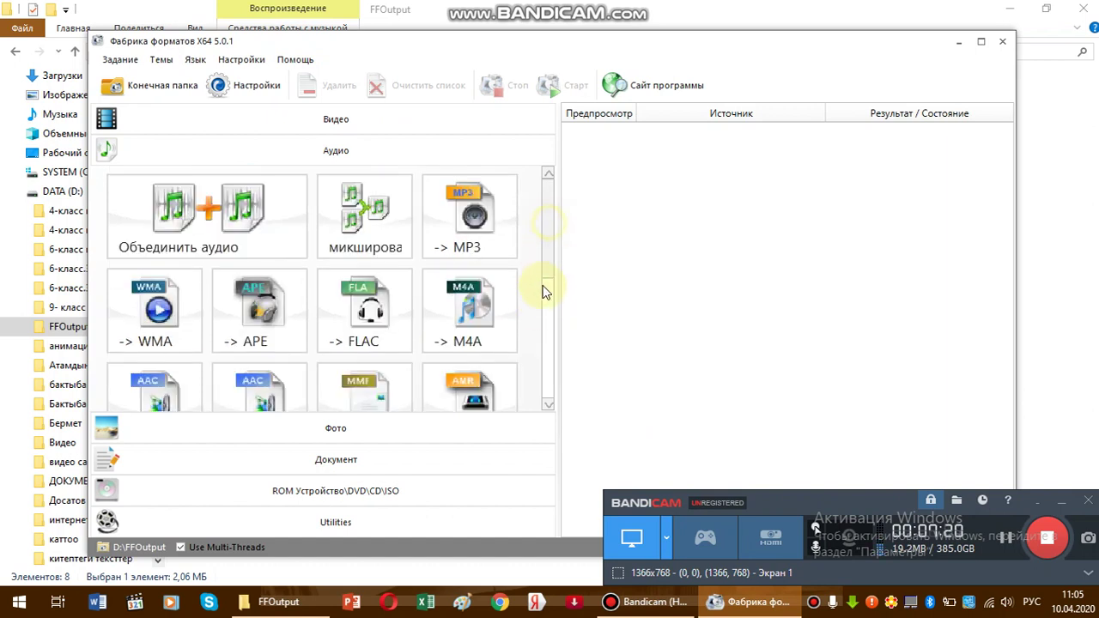